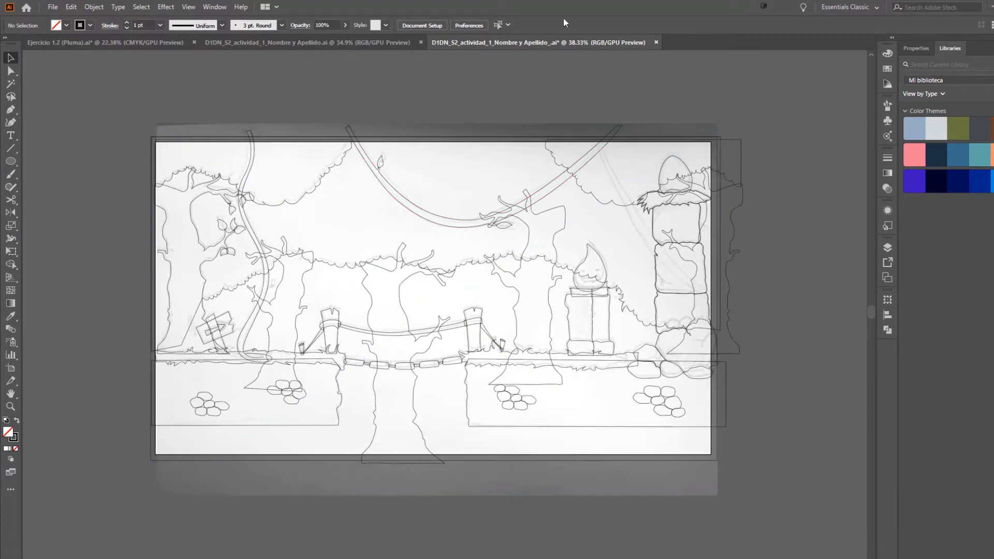
Step: Examine what each layer contains by hiding boceto, 4to plano, 3er plano and 2do plano and toggling detalle
{"action": "scroll", "coordinate": [539, 91], "scroll_direction": "down", "scroll_amount": 1}
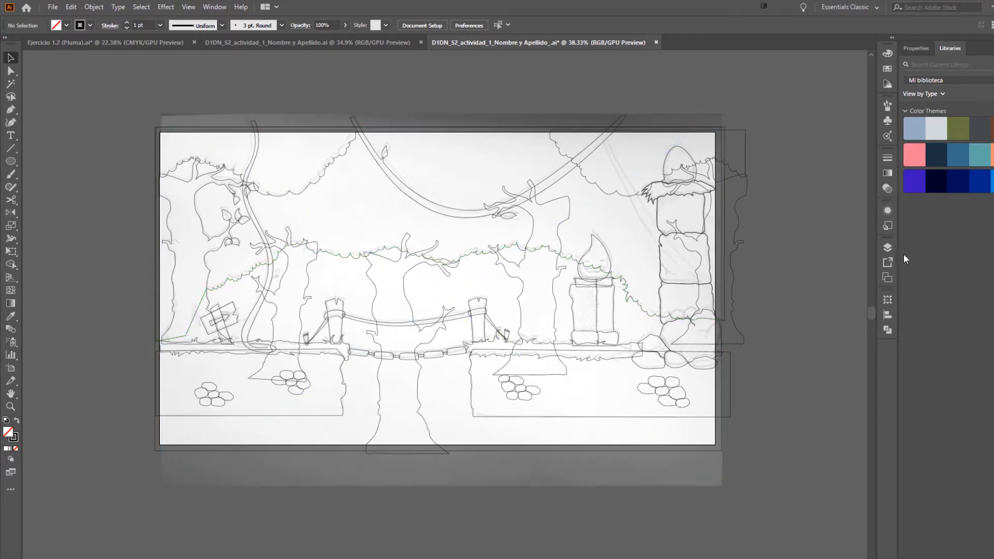
{"action": "left_click", "coordinate": [888, 249]}
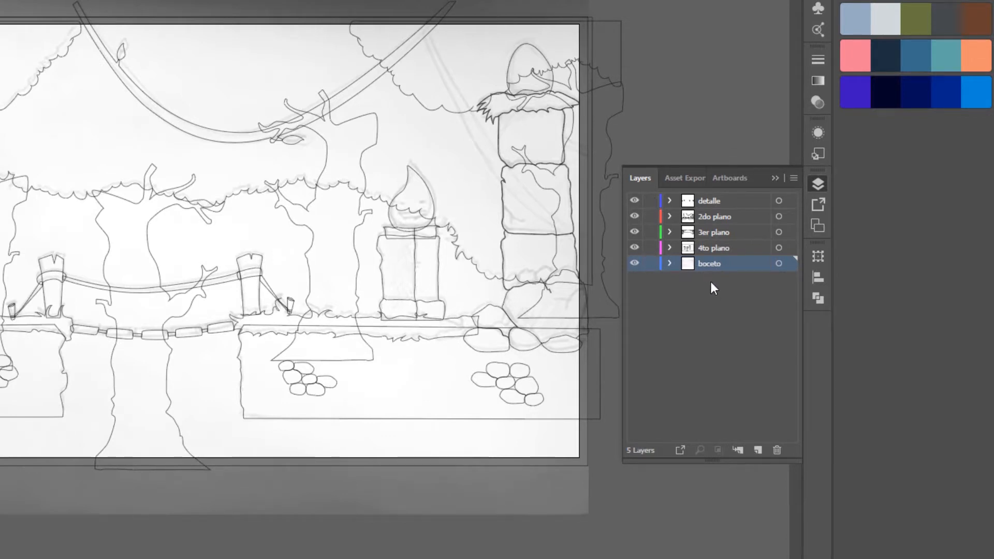
{"action": "double_click", "coordinate": [710, 264]}
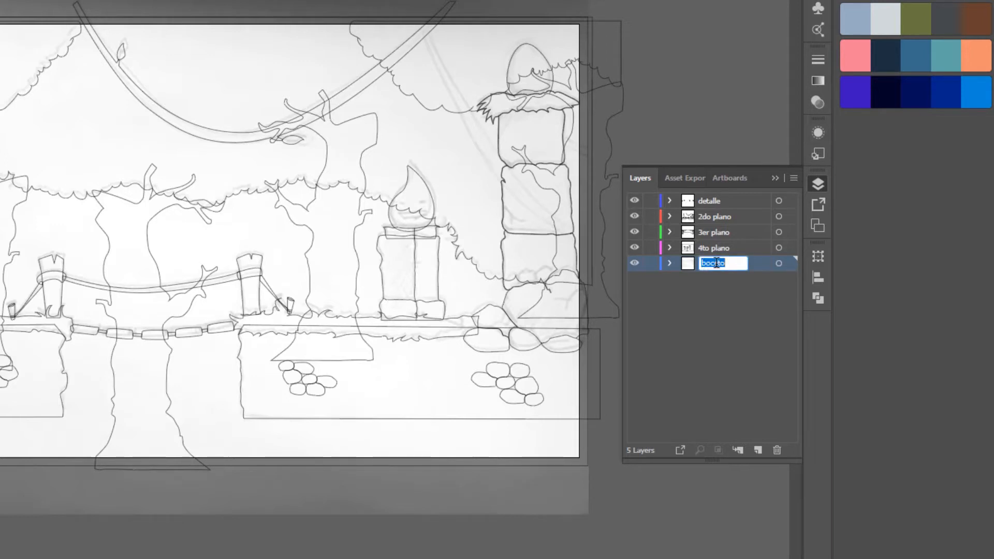
{"action": "key", "text": "Return"}
{"action": "left_click", "coordinate": [635, 263]}
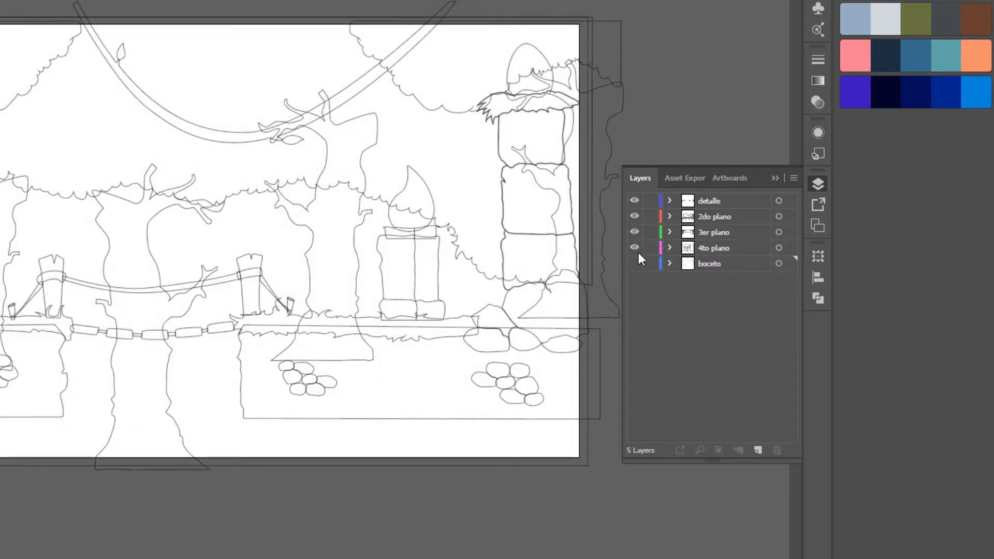
{"action": "left_click", "coordinate": [634, 249]}
{"action": "left_click", "coordinate": [635, 233]}
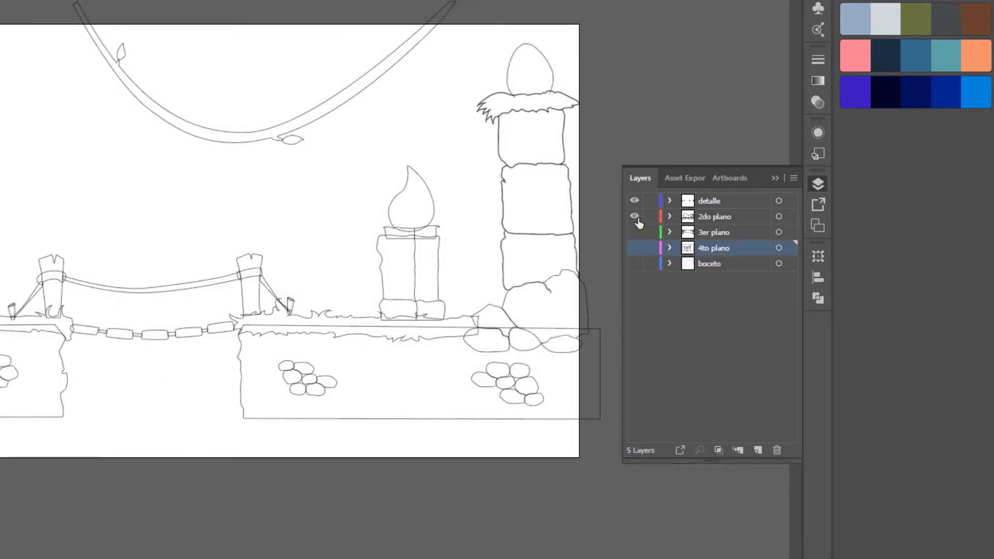
{"action": "left_click", "coordinate": [635, 217]}
{"action": "left_click", "coordinate": [634, 201]}
{"action": "left_click", "coordinate": [634, 200]}
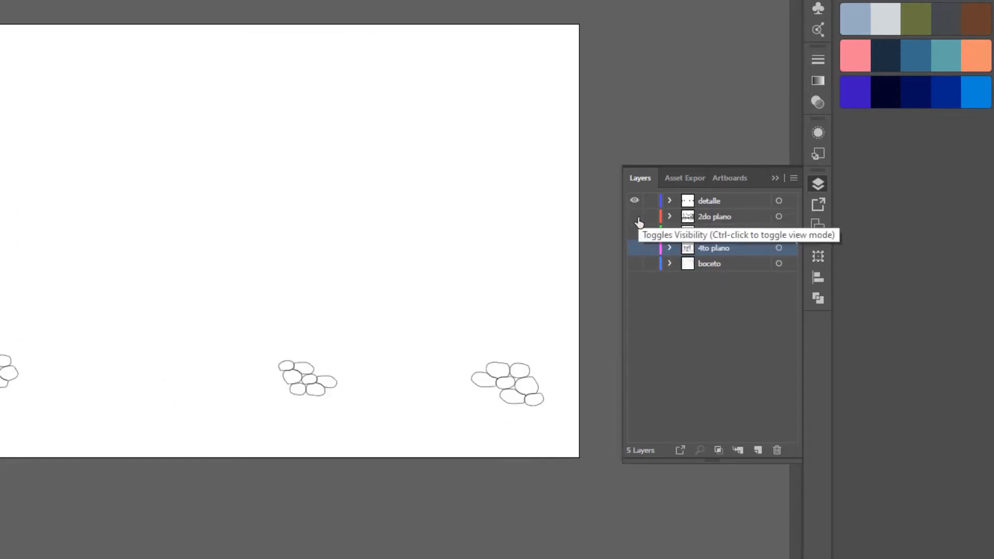
Step: Show the 2do plano, 3er plano, 4to plano and boceto layers again
{"action": "left_click", "coordinate": [635, 216]}
{"action": "left_click", "coordinate": [635, 232]}
{"action": "left_click", "coordinate": [635, 247]}
{"action": "left_click", "coordinate": [635, 263]}
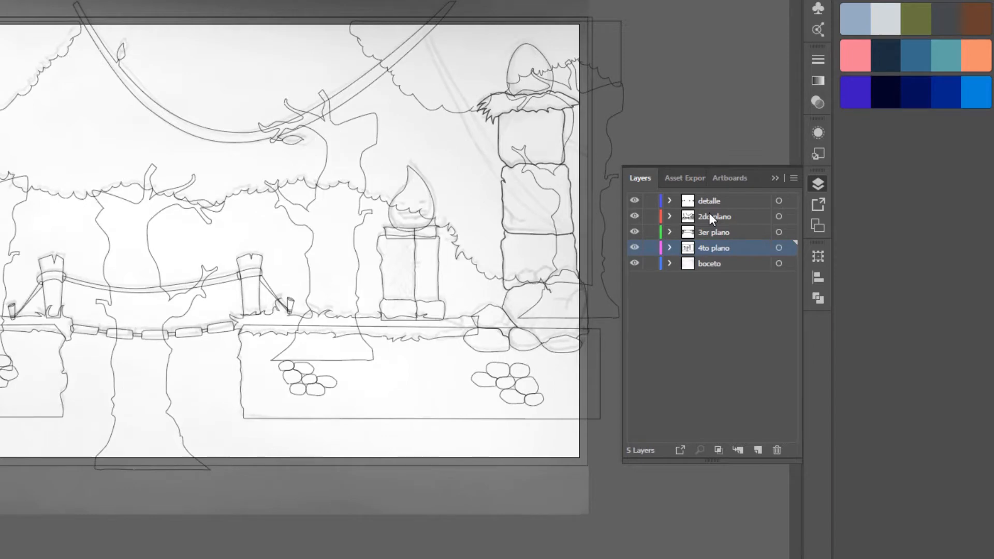
{"action": "left_click_drag", "start_coordinate": [331, 259], "coordinate": [290, 252]}
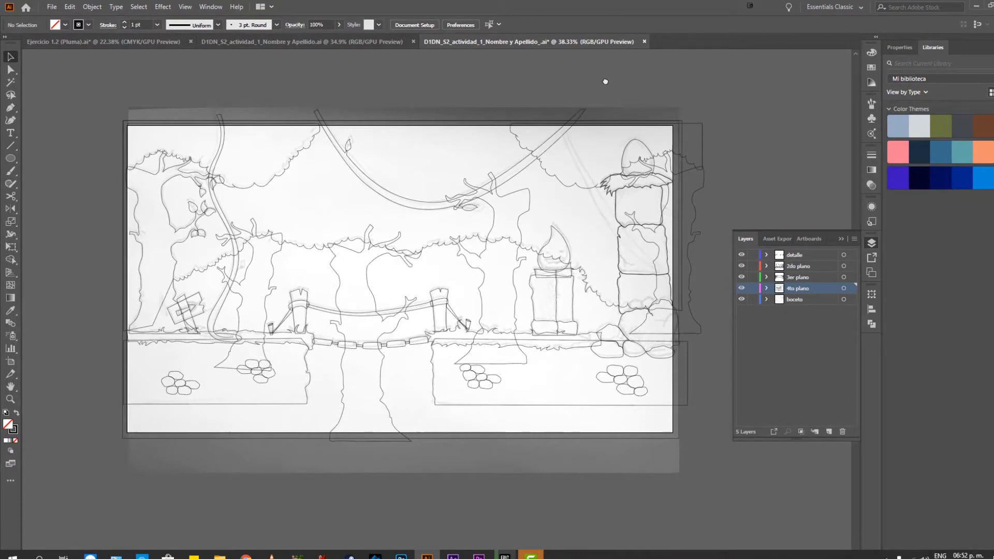
Step: Create a new Art & Illustration document in pixels, 1920 px wide and 1080 px high
{"action": "key", "text": "ctrl+n"}
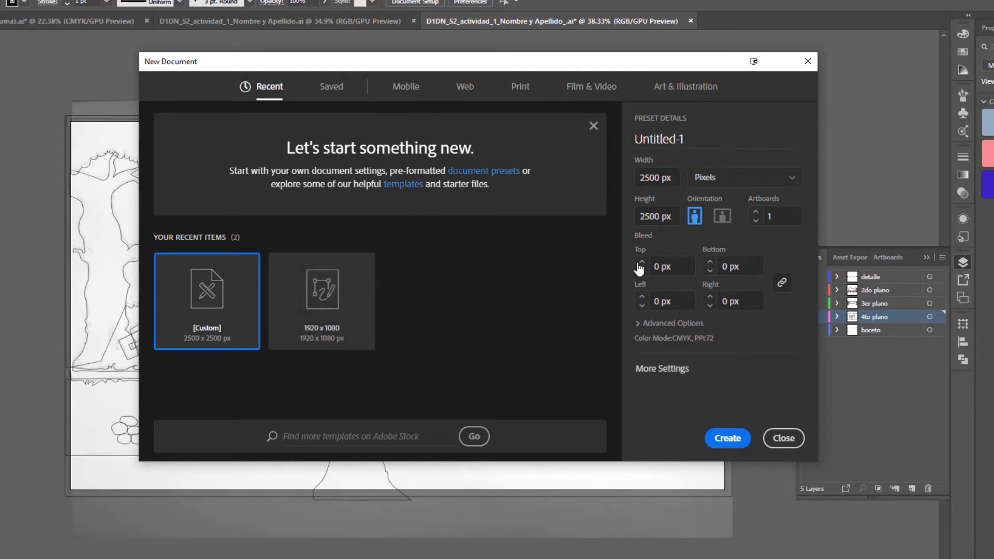
{"action": "left_click", "coordinate": [667, 90]}
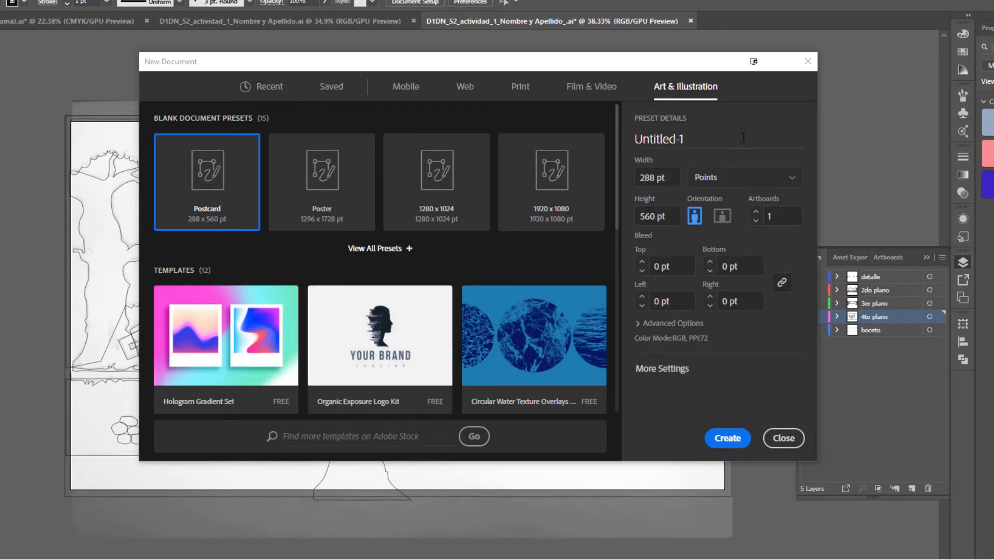
{"action": "left_click", "coordinate": [734, 181]}
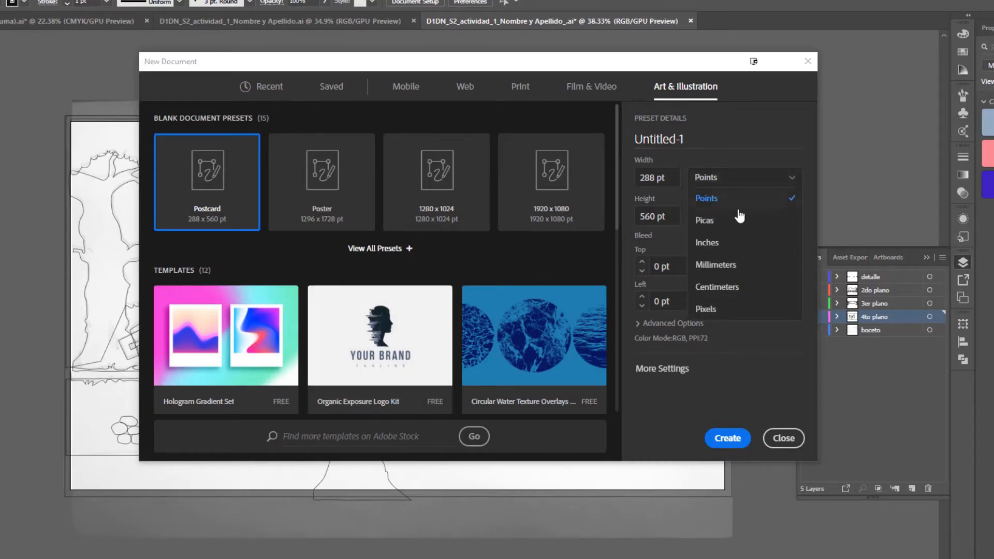
{"action": "left_click", "coordinate": [718, 308]}
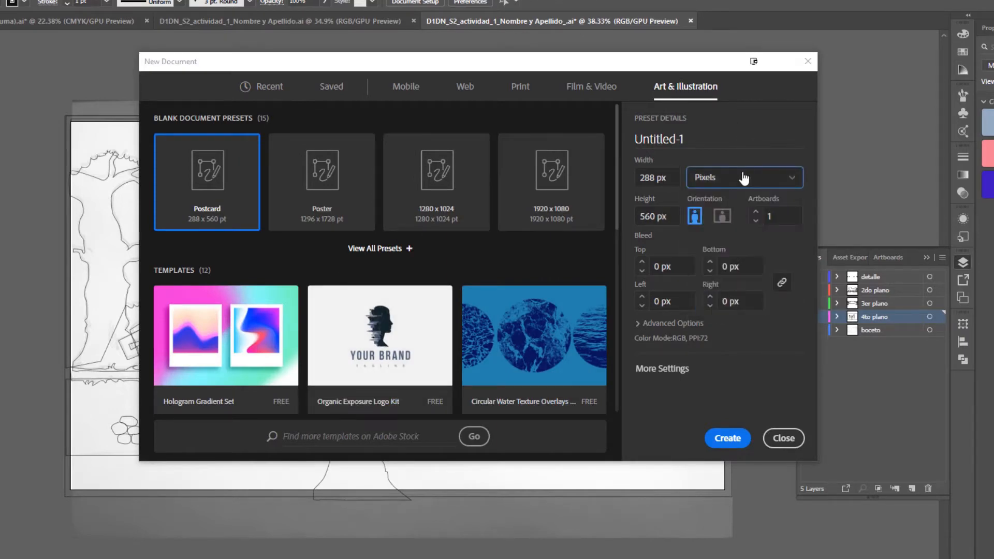
{"action": "left_click_drag", "start_coordinate": [655, 178], "coordinate": [597, 181]}
{"action": "type", "text": "19"}
{"action": "type", "text": "20"}
{"action": "key", "text": "Tab"}
{"action": "type", "text": "1080"}
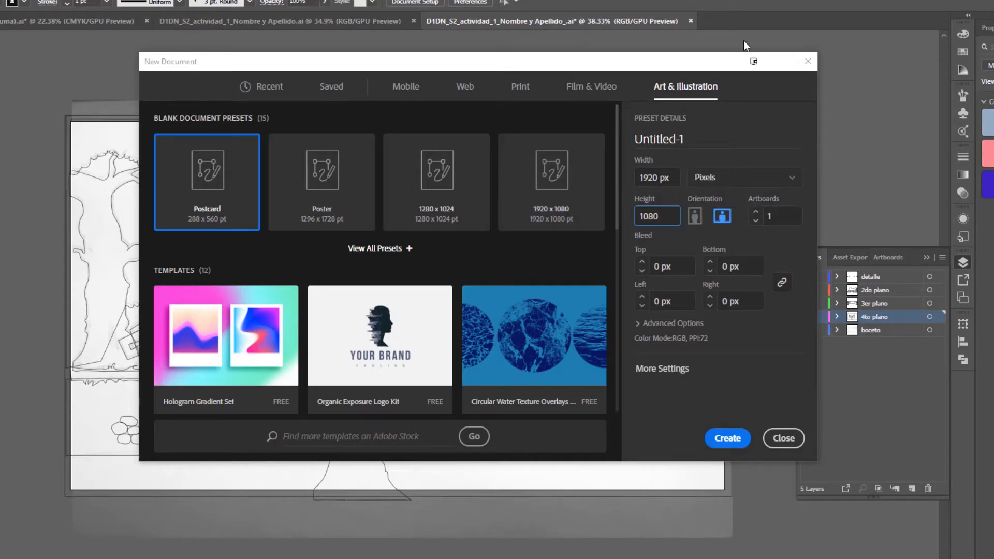
{"action": "left_click", "coordinate": [734, 439]}
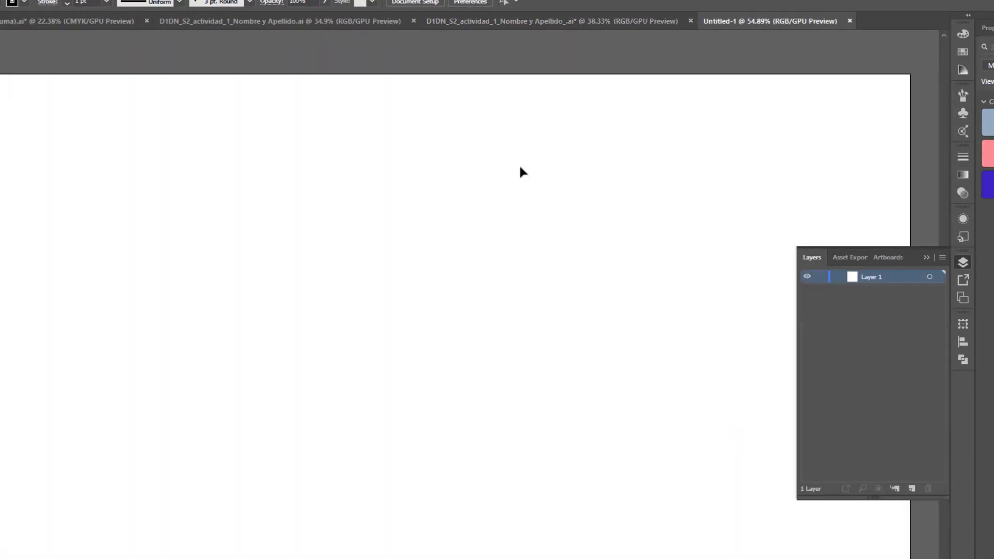
Step: Place escenario-boceto_1.jpg from the Recursos folder in File Explorer as a linked image on the blank artboard
{"action": "key", "text": "ctrl+space"}
{"action": "left_click_drag", "start_coordinate": [561, 98], "coordinate": [577, 75]}
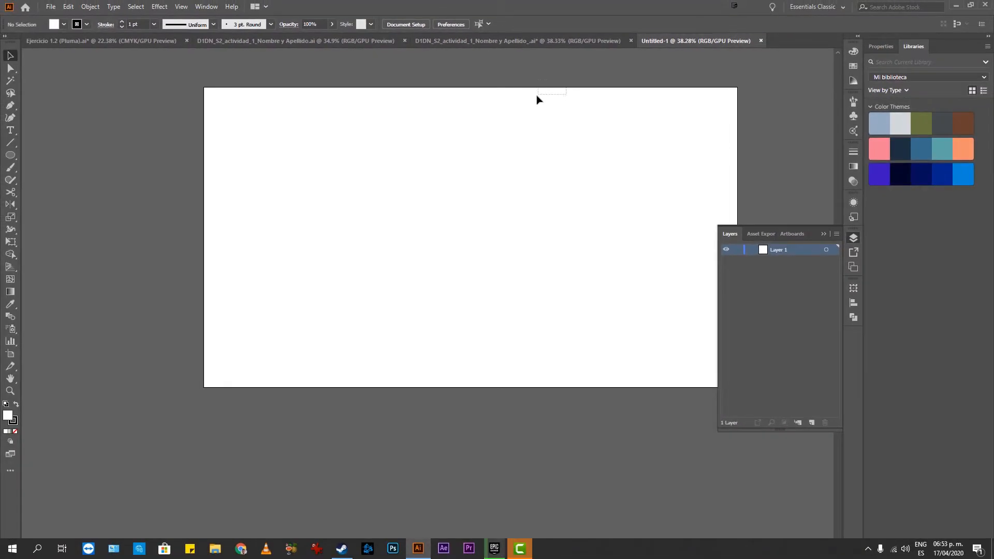
{"action": "left_click_drag", "start_coordinate": [582, 122], "coordinate": [561, 153]}
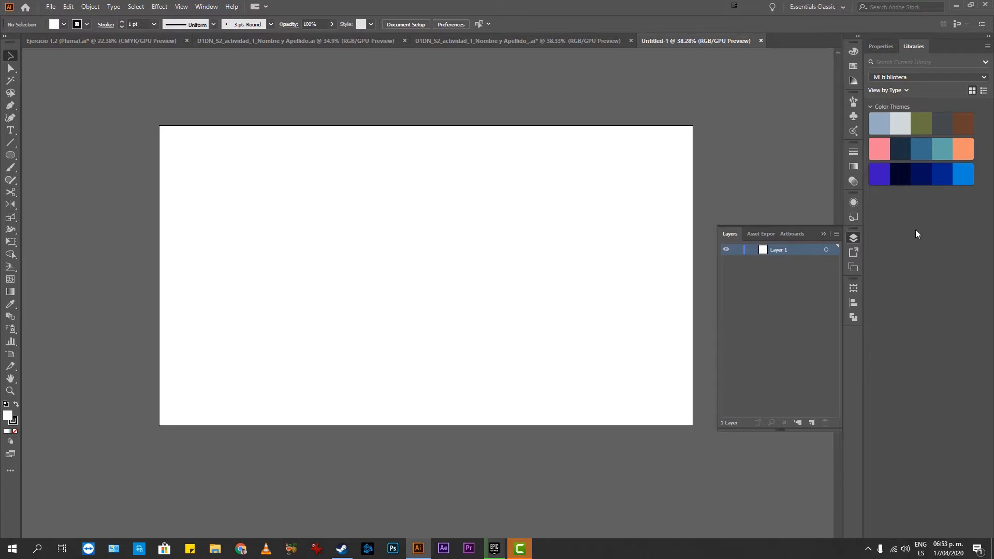
{"action": "key", "text": "alt+Tab"}
{"action": "left_click", "coordinate": [438, 233]}
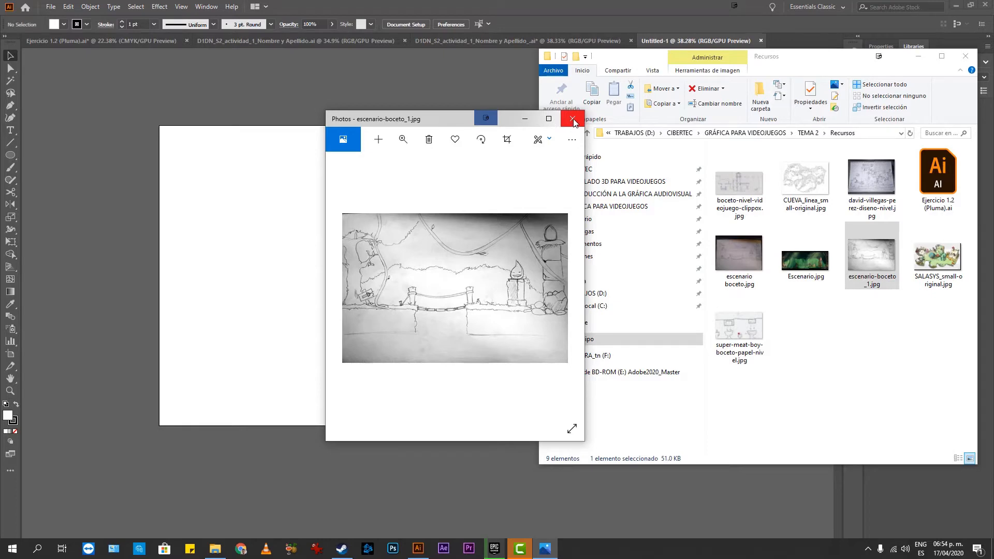
{"action": "left_click", "coordinate": [573, 120]}
{"action": "mouse_move", "coordinate": [876, 259]}
{"action": "left_mouse_down"}
{"action": "mouse_move", "coordinate": [602, 343]}
{"action": "mouse_move", "coordinate": [461, 199]}
{"action": "left_mouse_up"}
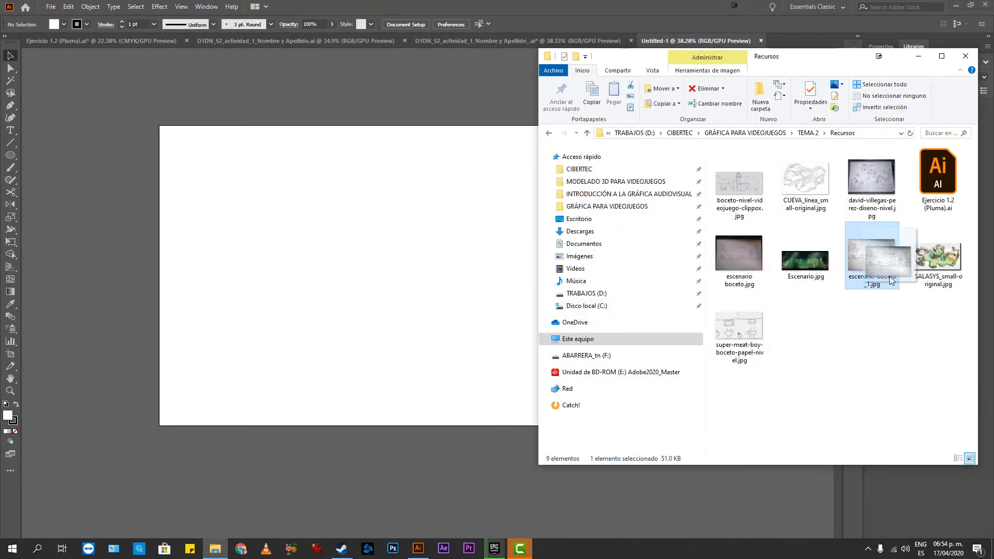
{"action": "left_click_drag", "start_coordinate": [827, 52], "coordinate": [778, 53]}
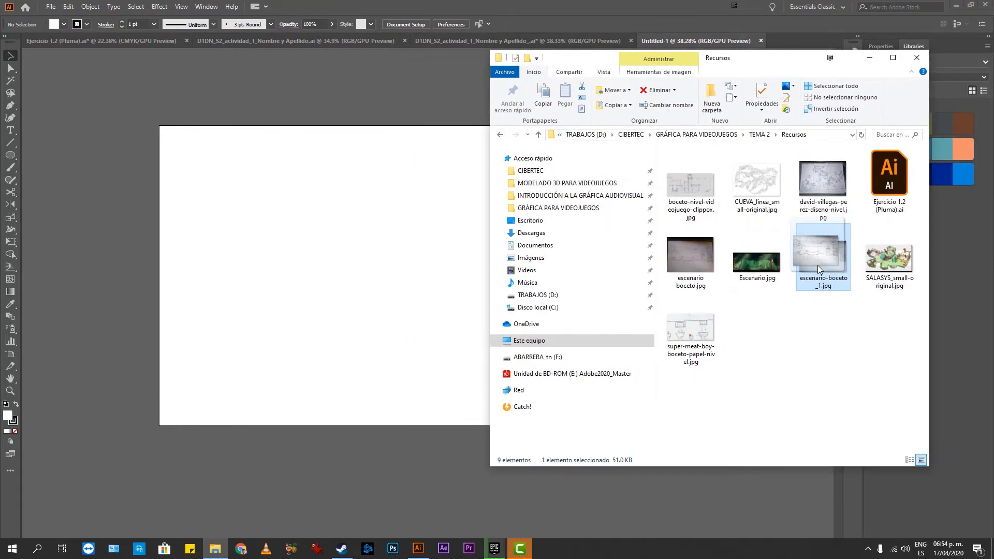
{"action": "left_click_drag", "start_coordinate": [823, 267], "coordinate": [339, 262]}
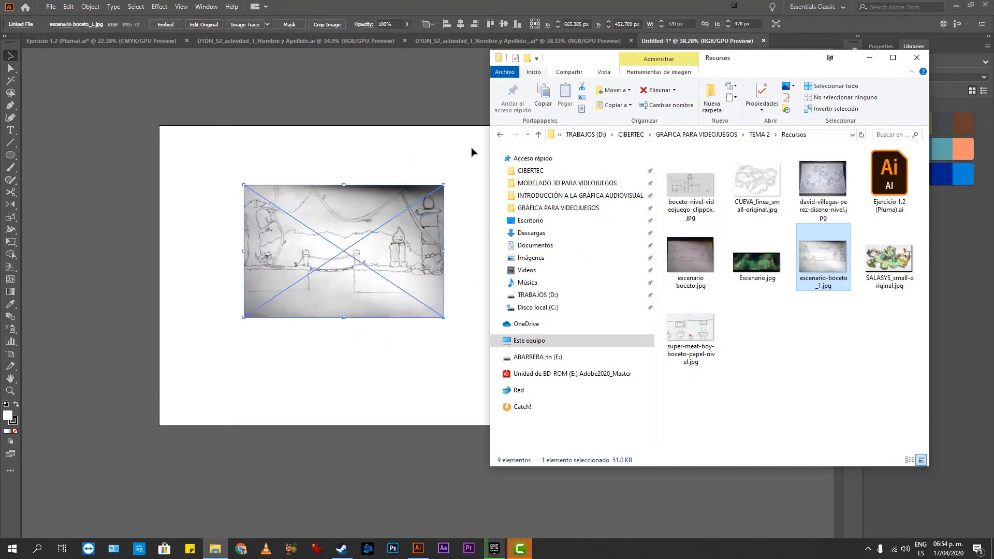
{"action": "left_click", "coordinate": [869, 58]}
Step: Align the sketch image with the artboard's upper-left corner and enlarge it to about 1945 × 1291 px so it covers the artboard
{"action": "left_click_drag", "start_coordinate": [345, 225], "coordinate": [261, 159]}
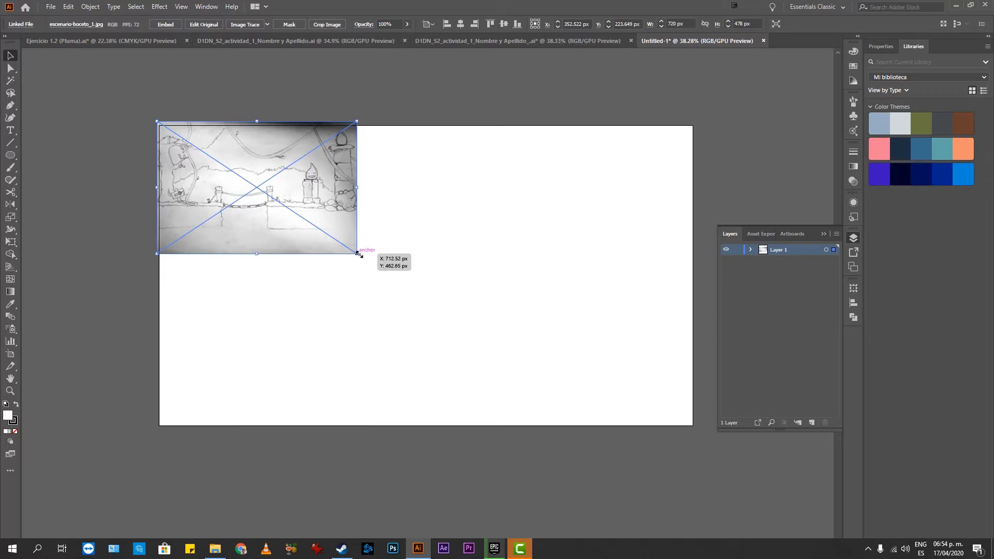
{"action": "left_click_drag", "start_coordinate": [359, 253], "coordinate": [826, 481]}
{"action": "mouse_move", "coordinate": [430, 267]}
{"action": "left_mouse_down"}
{"action": "mouse_move", "coordinate": [479, 247]}
{"action": "mouse_move", "coordinate": [373, 269]}
{"action": "mouse_move", "coordinate": [427, 257]}
{"action": "mouse_move", "coordinate": [440, 219]}
{"action": "left_mouse_up"}
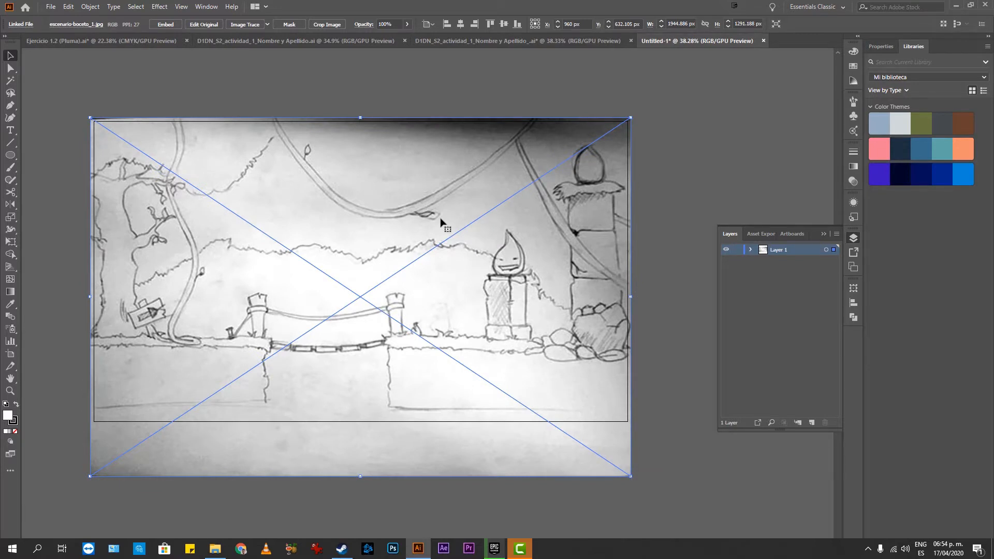
{"action": "left_click", "coordinate": [681, 104]}
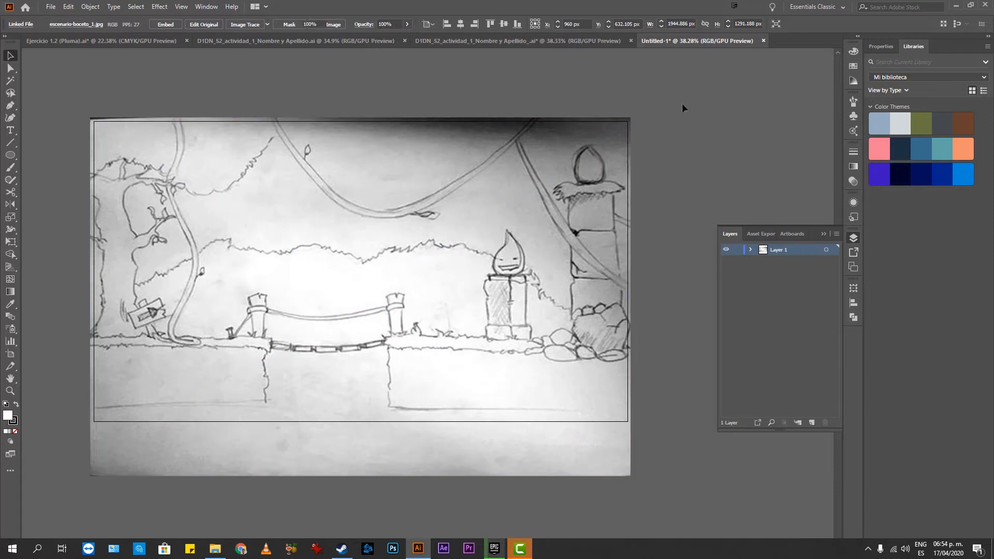
Step: Lower the sketch image's opacity to 21% for use as a tracing reference
{"action": "left_click_drag", "start_coordinate": [388, 210], "coordinate": [438, 219]}
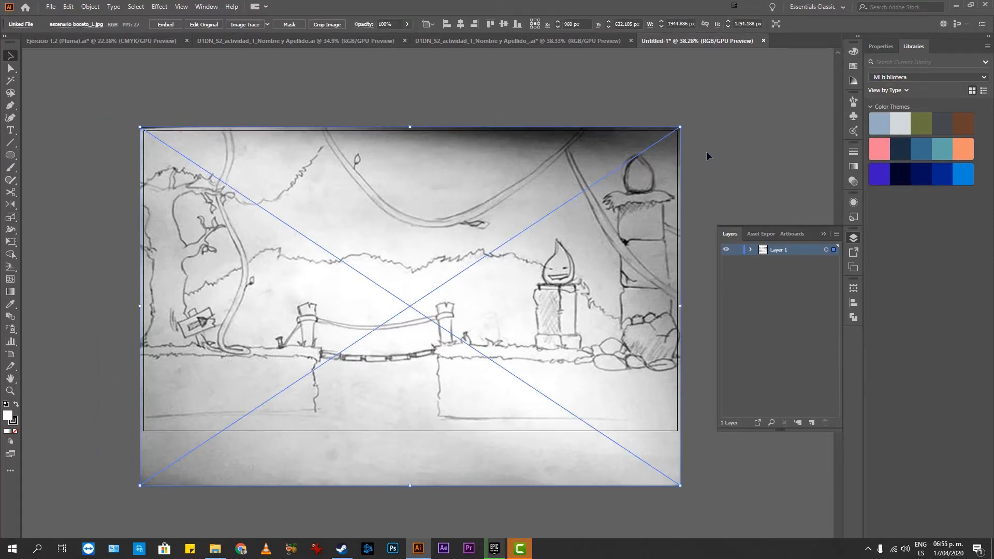
{"action": "left_click", "coordinate": [852, 184]}
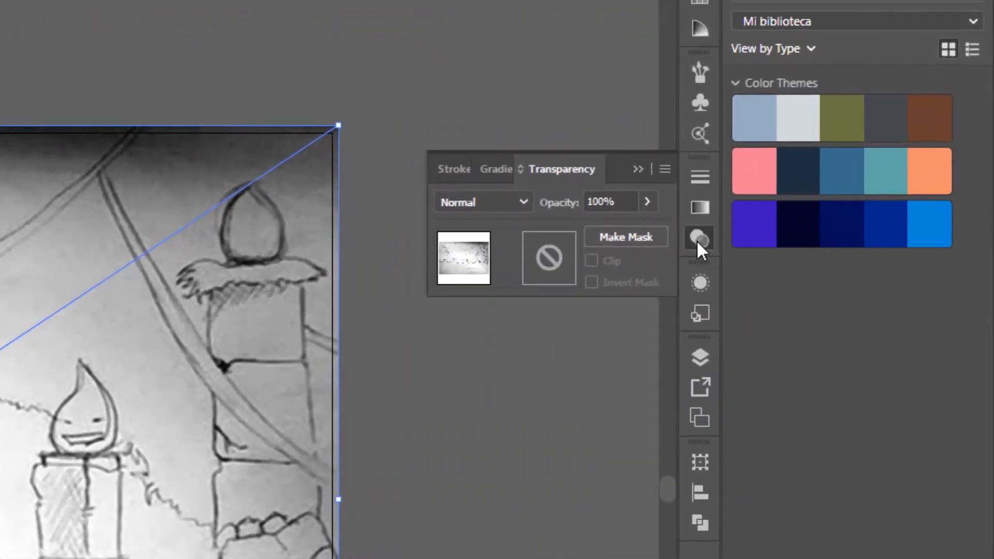
{"action": "left_click", "coordinate": [648, 201]}
{"action": "left_click_drag", "start_coordinate": [643, 232], "coordinate": [582, 228]}
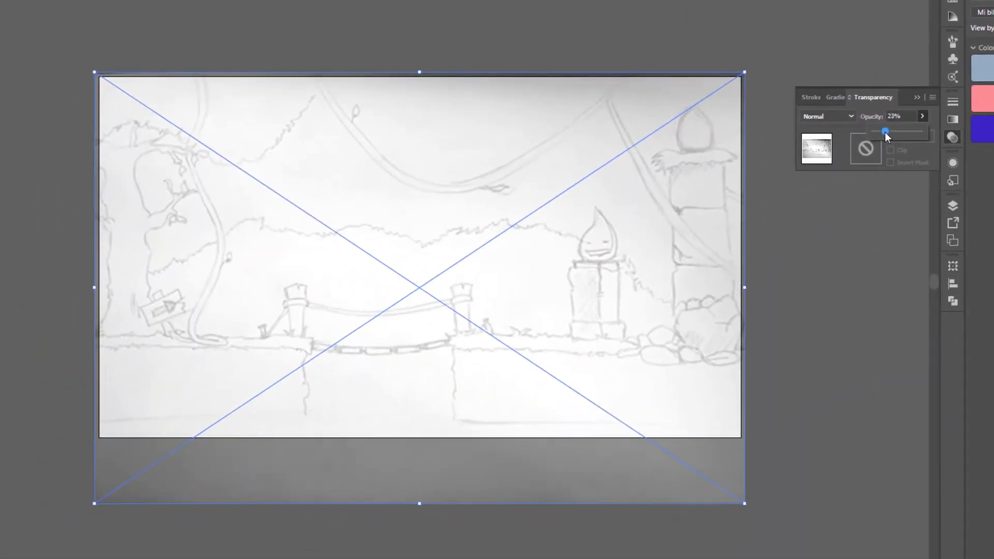
{"action": "left_click_drag", "start_coordinate": [884, 132], "coordinate": [884, 132]}
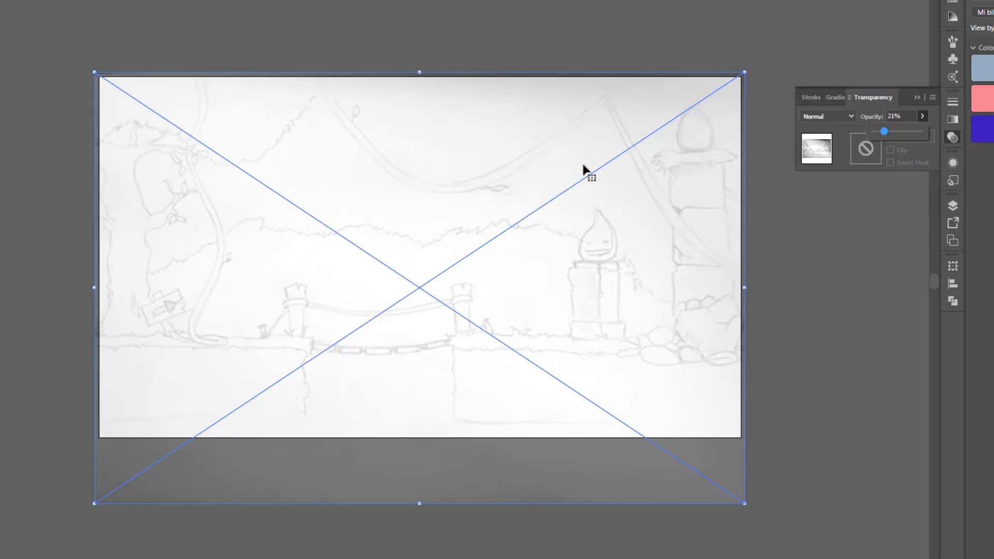
{"action": "left_click", "coordinate": [815, 213]}
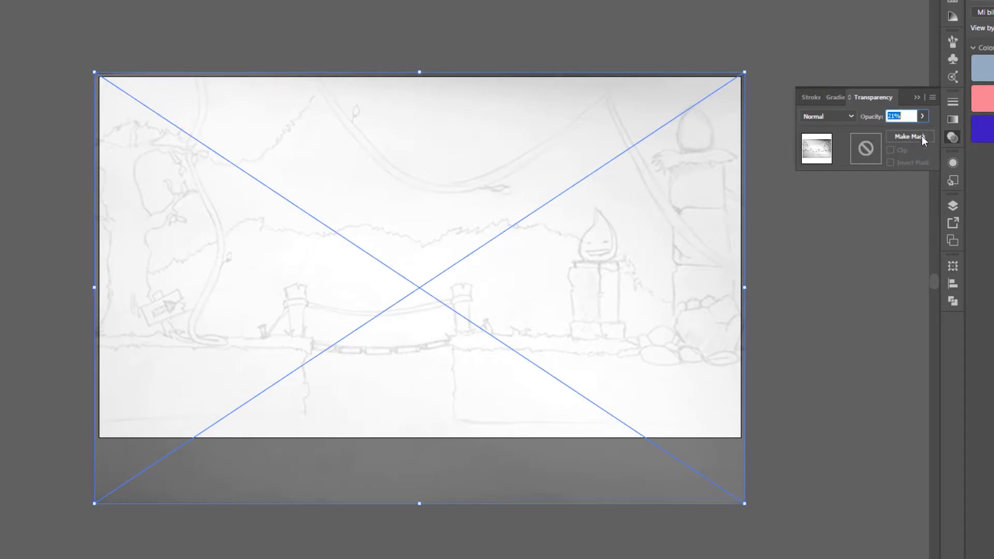
{"action": "left_click", "coordinate": [917, 98]}
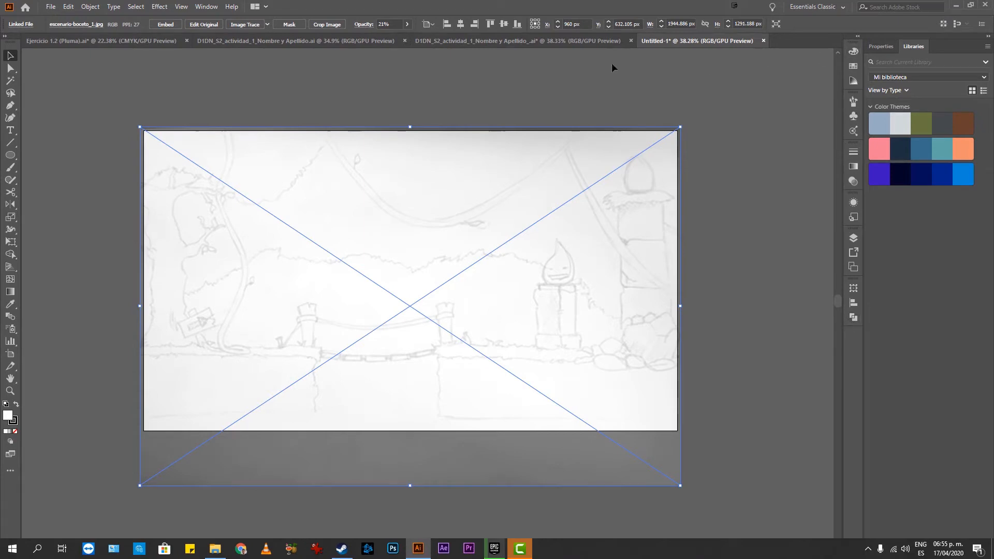
Step: Choose the Essentials Classic workspace
{"action": "left_click", "coordinate": [205, 7]}
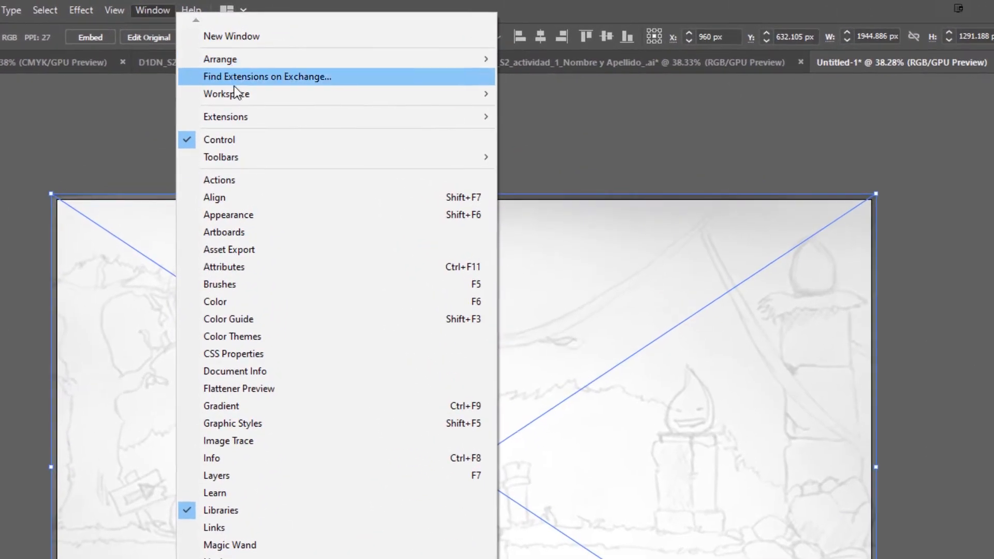
{"action": "mouse_move", "coordinate": [235, 98]}
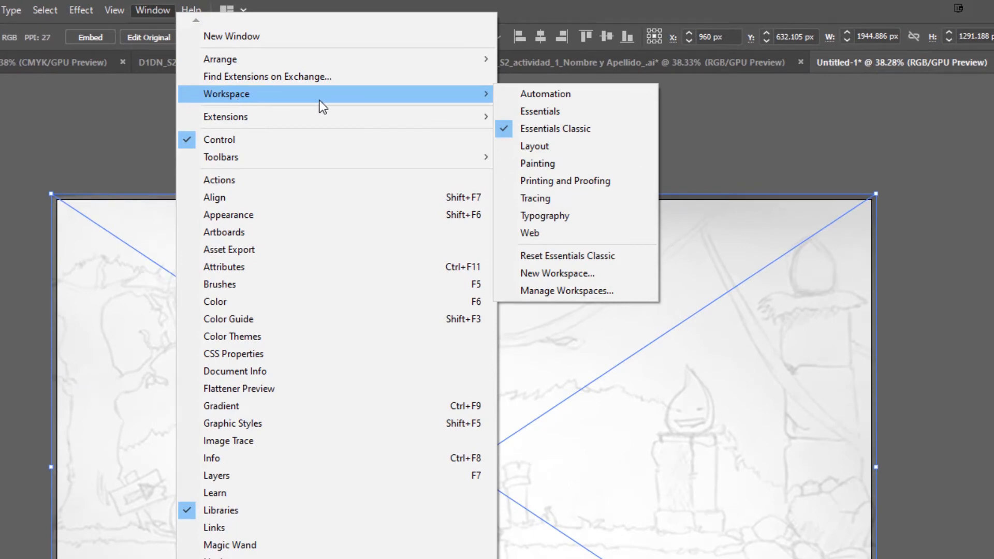
{"action": "left_click", "coordinate": [546, 129]}
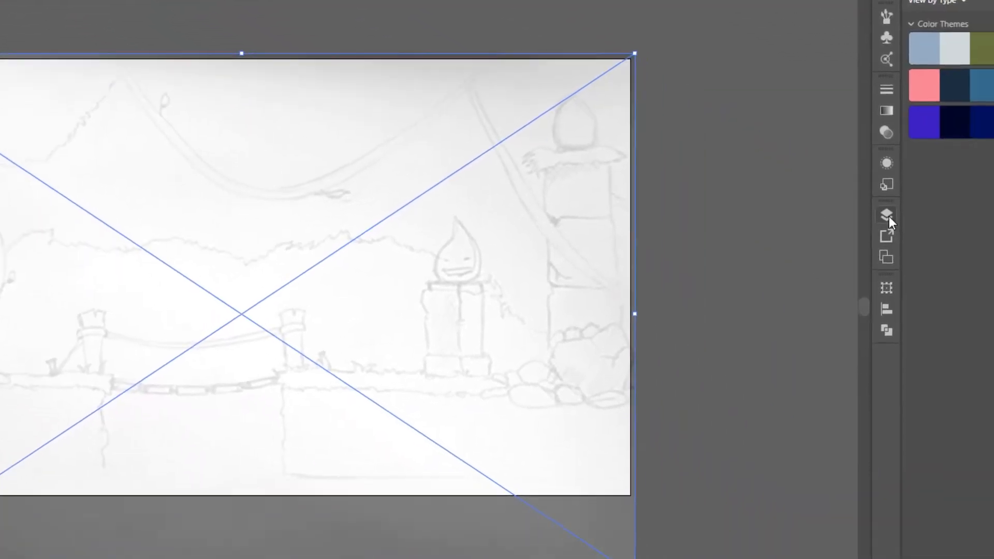
Step: Rename the sketch's layer to fondo and lock it
{"action": "left_click", "coordinate": [889, 216]}
{"action": "double_click", "coordinate": [755, 220]}
{"action": "type", "text": "fondo"}
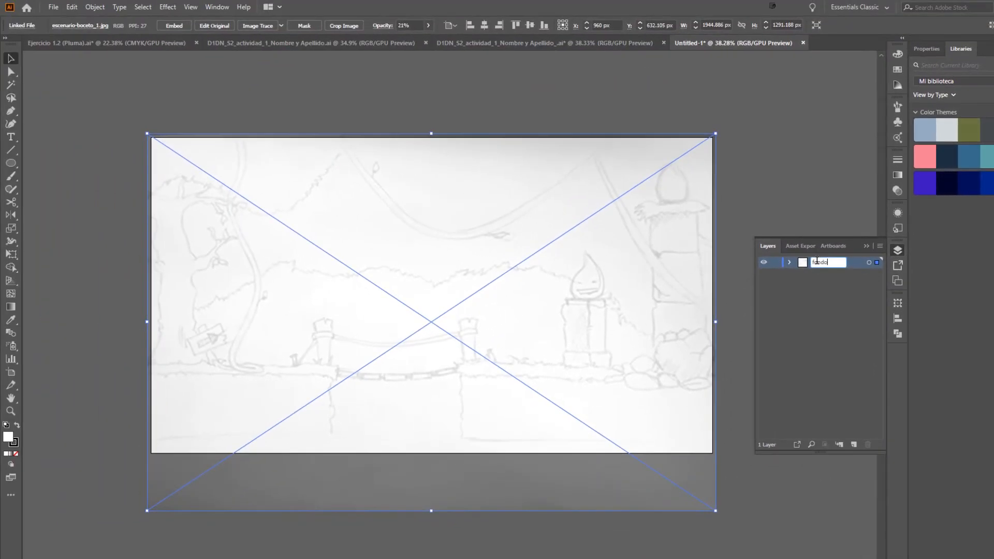
{"action": "key", "text": "Return"}
{"action": "left_click", "coordinate": [775, 265]}
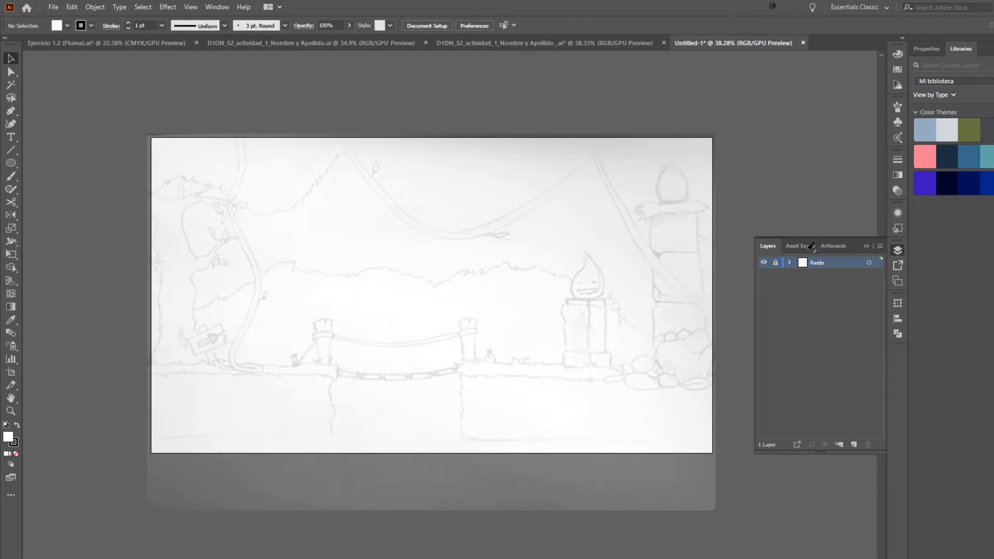
Step: Add a new empty layer above the locked fondo layer
{"action": "left_click", "coordinate": [853, 444]}
{"action": "left_click_drag", "start_coordinate": [468, 275], "coordinate": [495, 265]}
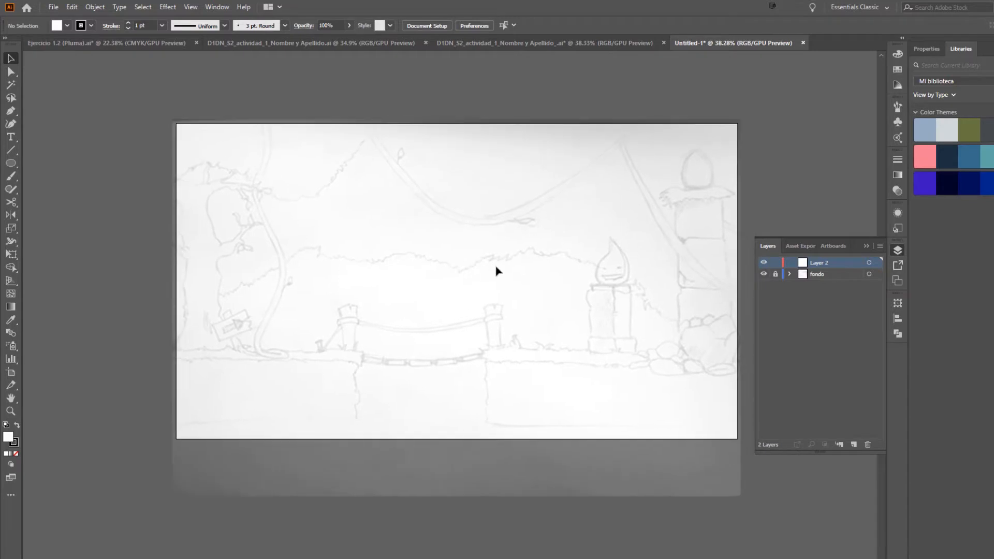
Step: Start a Pen path along the sketched grass edge from the artboard's left side, tracing the first pointed tuft
{"action": "key", "text": "p"}
{"action": "key", "text": "z"}
{"action": "left_click_drag", "start_coordinate": [164, 259], "coordinate": [240, 278]}
{"action": "key", "text": "p"}
{"action": "left_click", "coordinate": [147, 374]}
{"action": "left_click_drag", "start_coordinate": [160, 377], "coordinate": [267, 407]}
{"action": "key", "text": "z"}
{"action": "key", "text": "p"}
{"action": "key", "text": "Escape"}
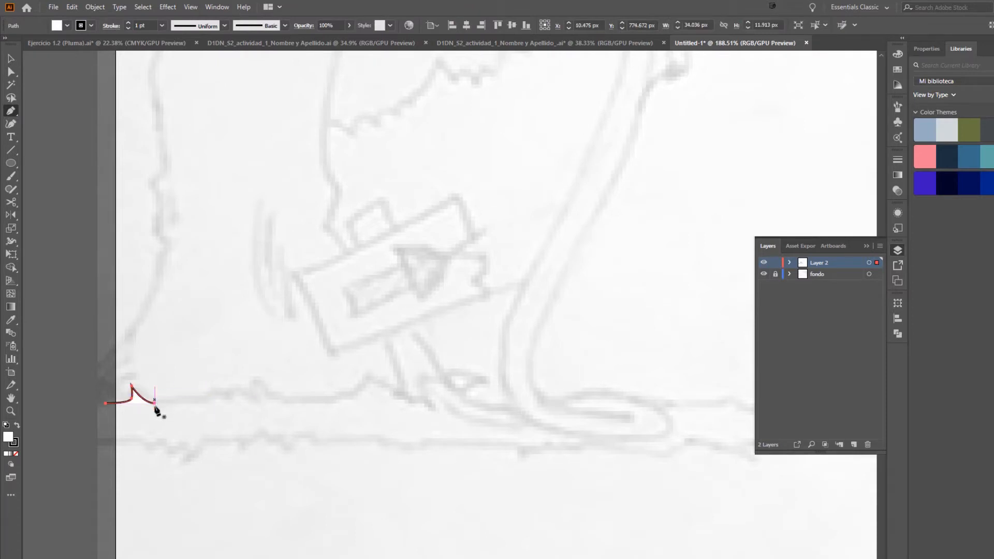
{"action": "left_click", "coordinate": [156, 404]}
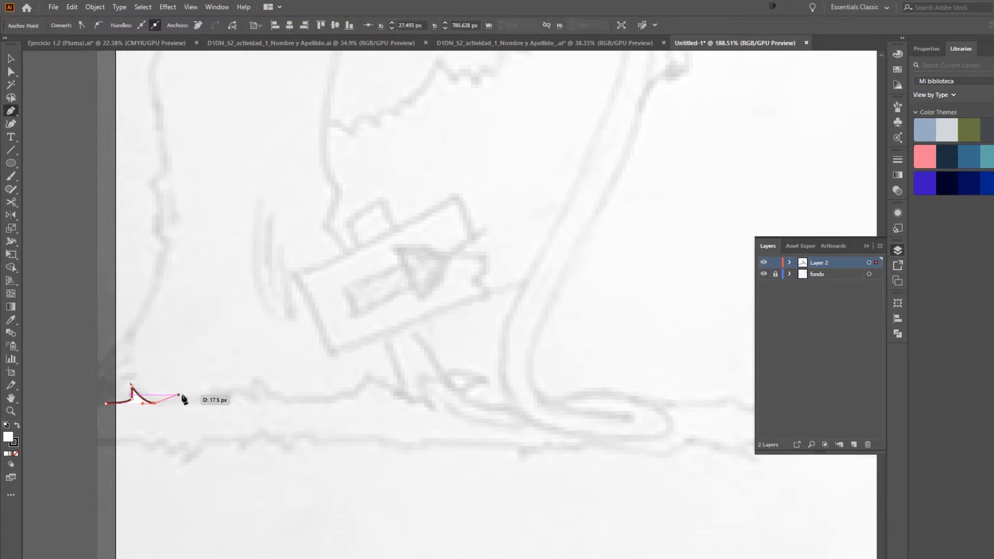
Step: Continue the path along the grass edge, tracing the small peaks up to the foot of the arrow signpost
{"action": "left_click_drag", "start_coordinate": [201, 400], "coordinate": [254, 401]}
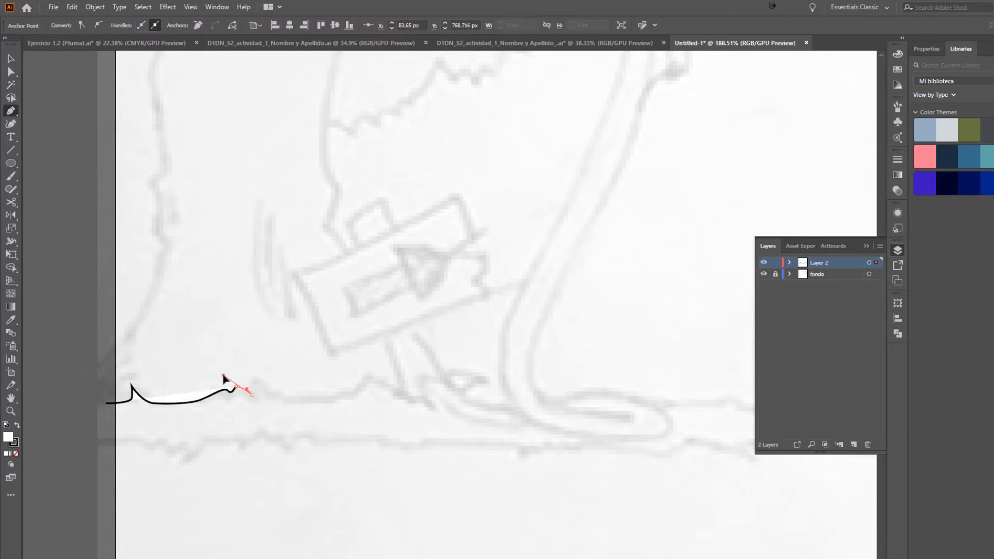
{"action": "left_click_drag", "start_coordinate": [250, 378], "coordinate": [250, 379]}
{"action": "left_click", "coordinate": [252, 379]}
{"action": "left_click_drag", "start_coordinate": [270, 396], "coordinate": [369, 375]}
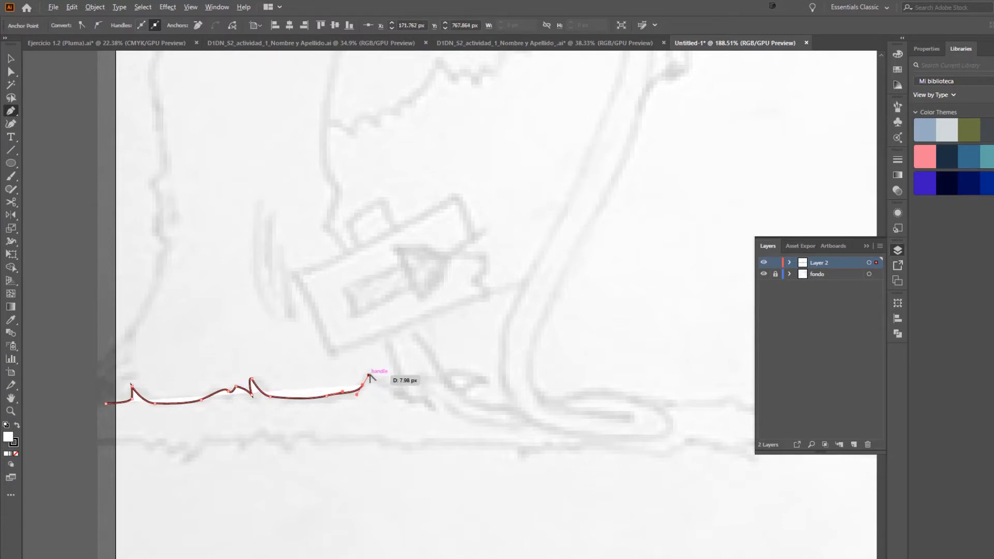
{"action": "left_click_drag", "start_coordinate": [402, 399], "coordinate": [420, 400]}
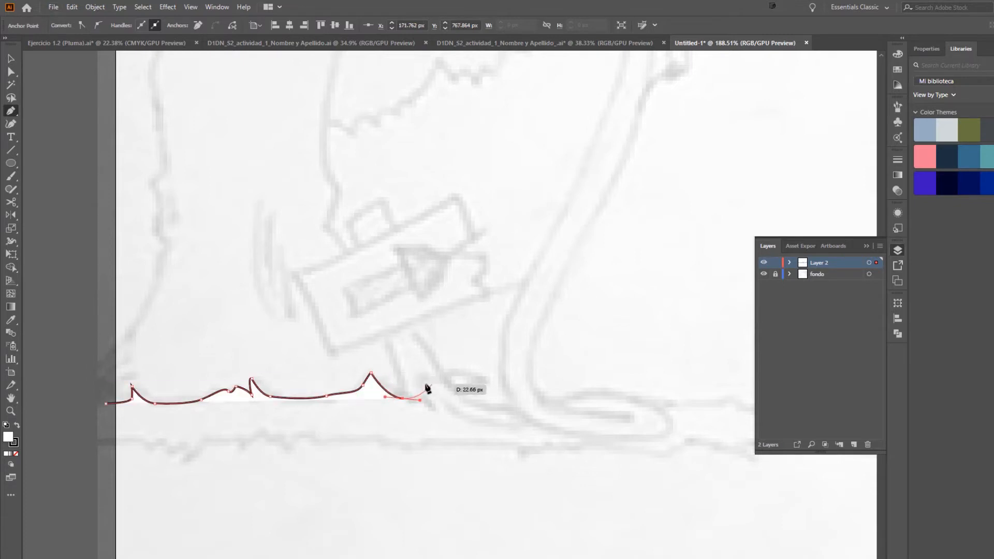
Step: Trace the pointed tuft and the hooked grass blade just past the signpost, redrawing the blade's return curve
{"action": "left_click", "coordinate": [429, 379]}
{"action": "left_click", "coordinate": [445, 392]}
{"action": "left_click_drag", "start_coordinate": [477, 371], "coordinate": [465, 401]}
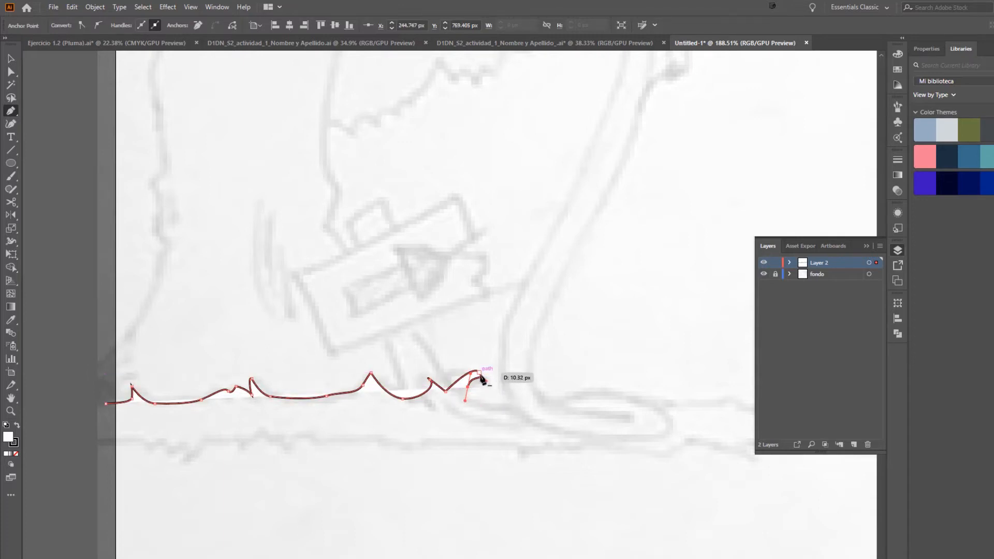
{"action": "key", "text": "ctrl+z"}
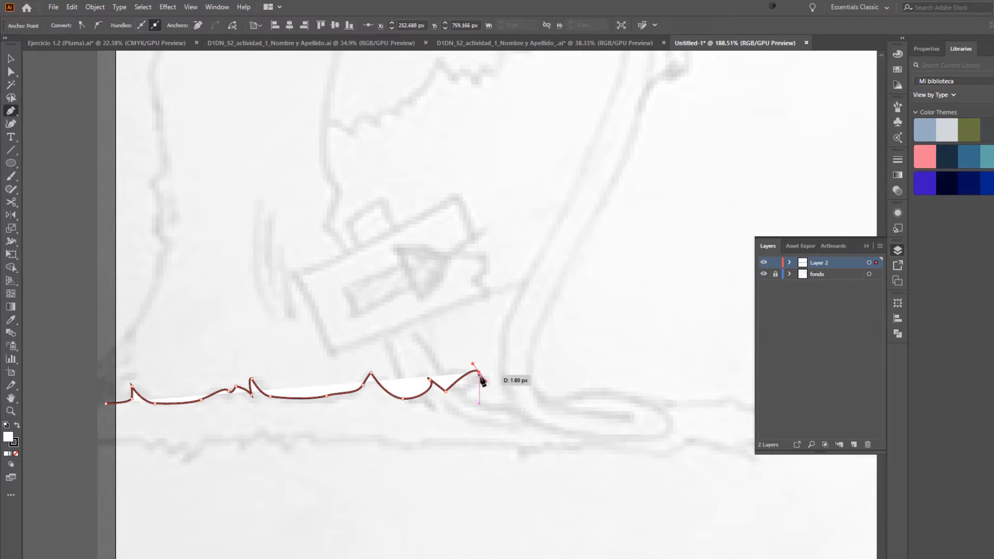
{"action": "left_click_drag", "start_coordinate": [484, 383], "coordinate": [473, 382]}
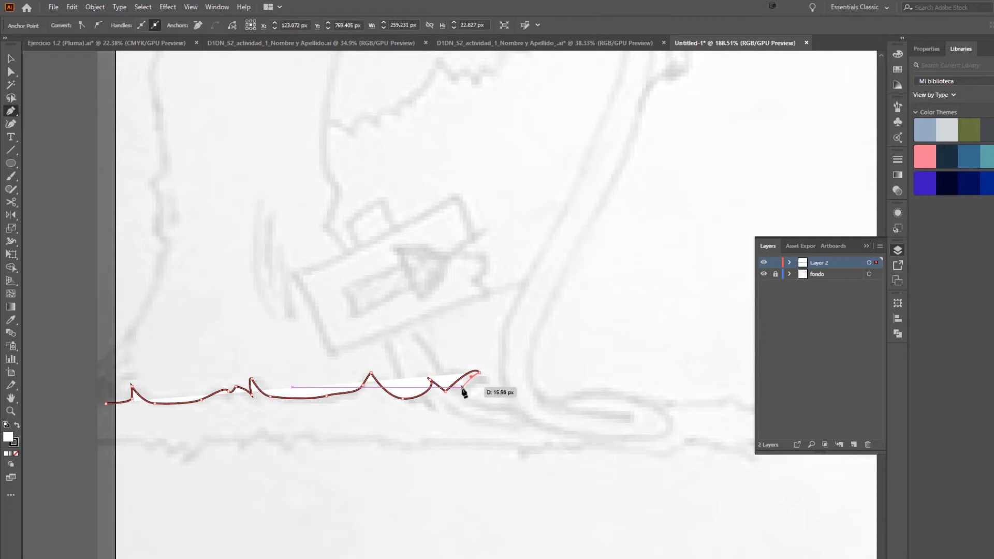
{"action": "left_click_drag", "start_coordinate": [468, 397], "coordinate": [468, 400]}
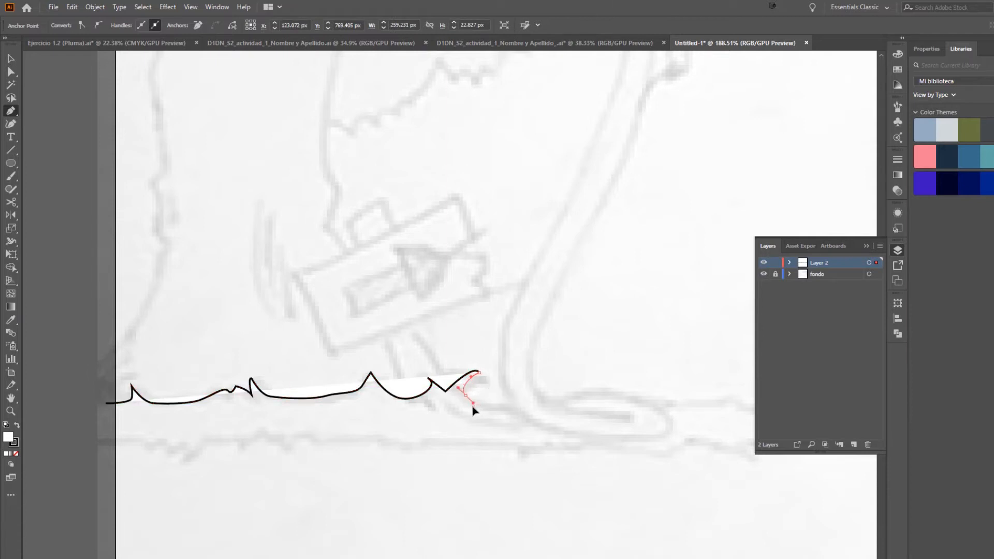
Step: Extend the path along the gently wavy ground edge below the vine to the bridge's near post
{"action": "left_click_drag", "start_coordinate": [468, 406], "coordinate": [527, 380]}
{"action": "left_click", "coordinate": [602, 391]}
{"action": "left_click_drag", "start_coordinate": [556, 371], "coordinate": [654, 341]}
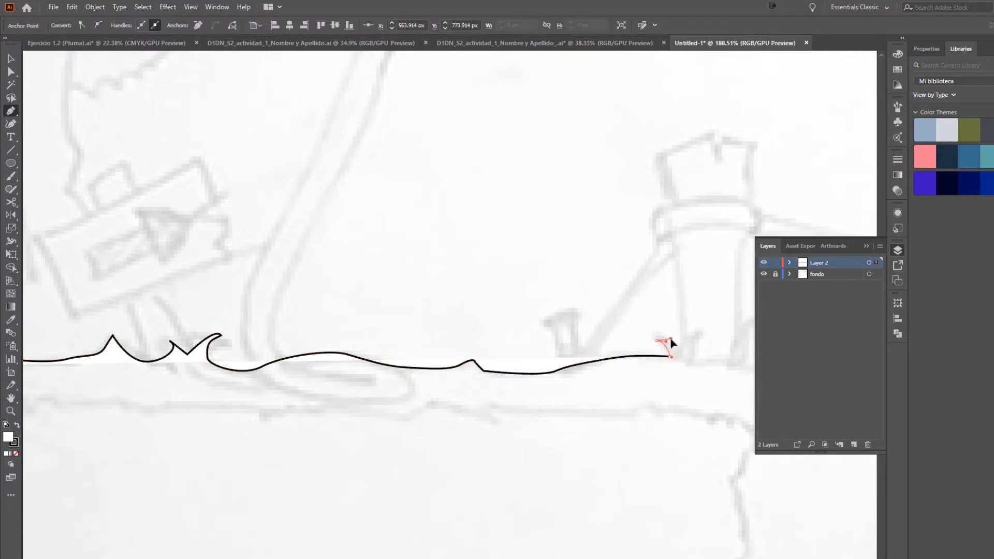
Step: Trace the tuft at the bridge post, wrap the path around the ground's end and start back along its lower edge
{"action": "left_click_drag", "start_coordinate": [677, 354], "coordinate": [704, 362]}
{"action": "left_click_drag", "start_coordinate": [669, 356], "coordinate": [539, 333]}
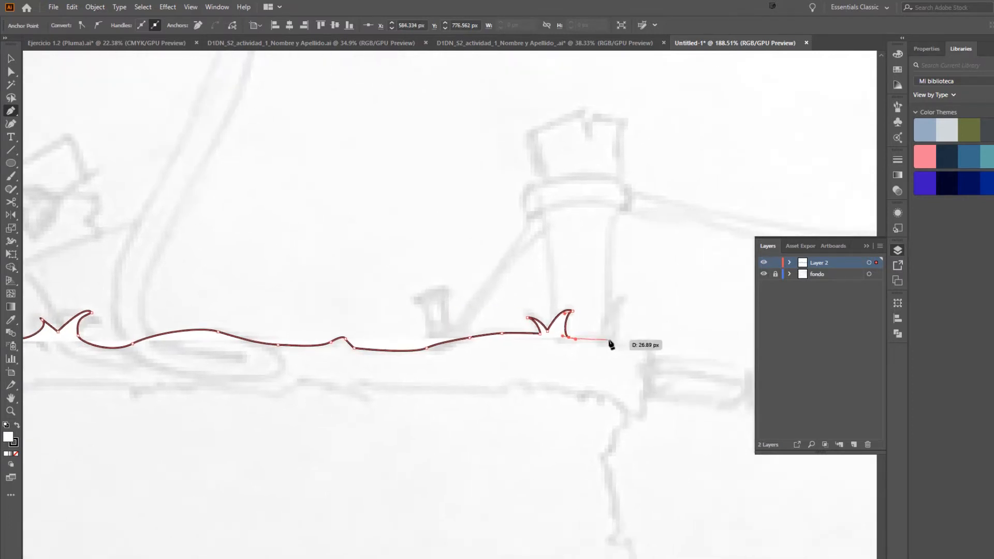
{"action": "left_click_drag", "start_coordinate": [651, 355], "coordinate": [507, 388]}
{"action": "left_click_drag", "start_coordinate": [492, 391], "coordinate": [356, 395]}
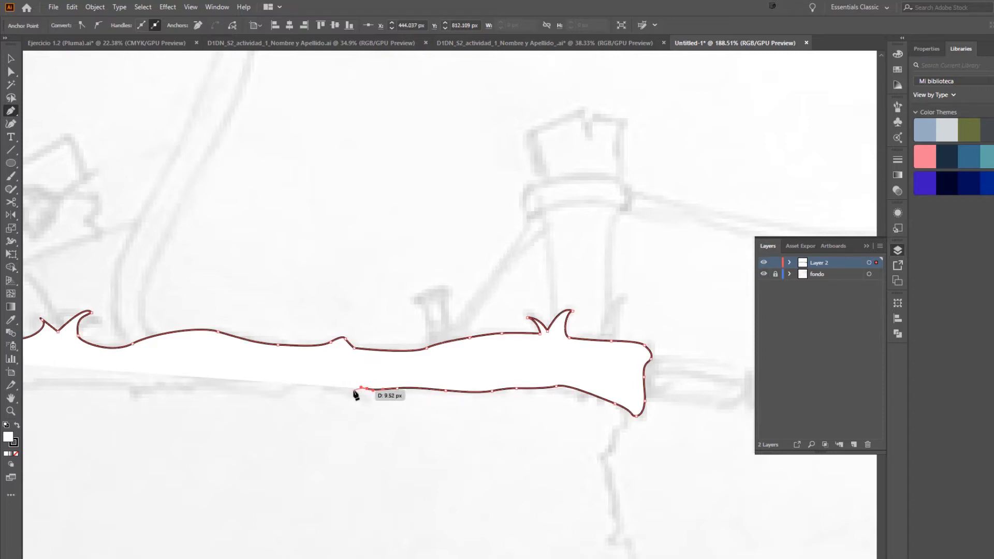
Step: Set the fill of the path being drawn to None so the sketch can be seen through it
{"action": "left_click_drag", "start_coordinate": [218, 336], "coordinate": [523, 292]}
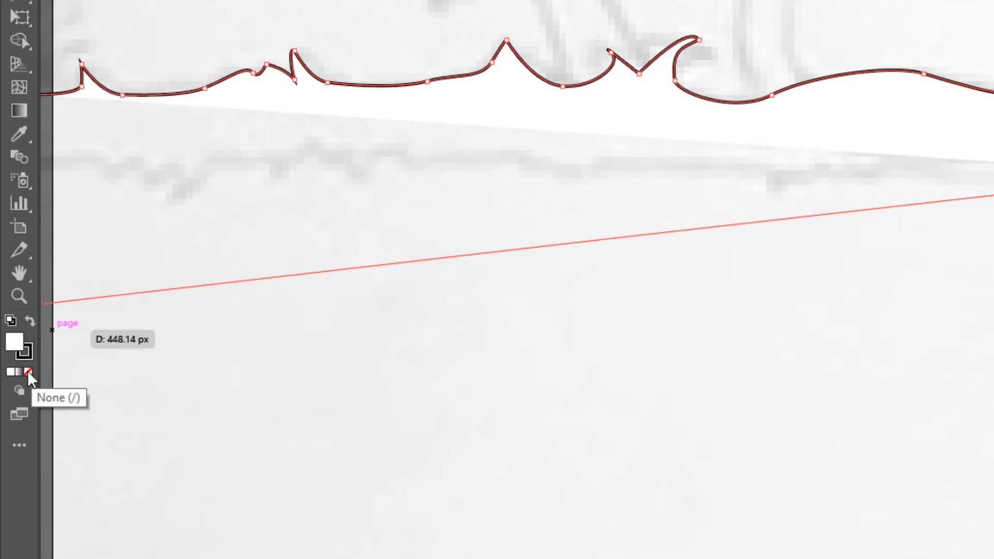
{"action": "left_click", "coordinate": [28, 373]}
{"action": "scroll", "coordinate": [668, 177], "scroll_direction": "right", "scroll_amount": 2}
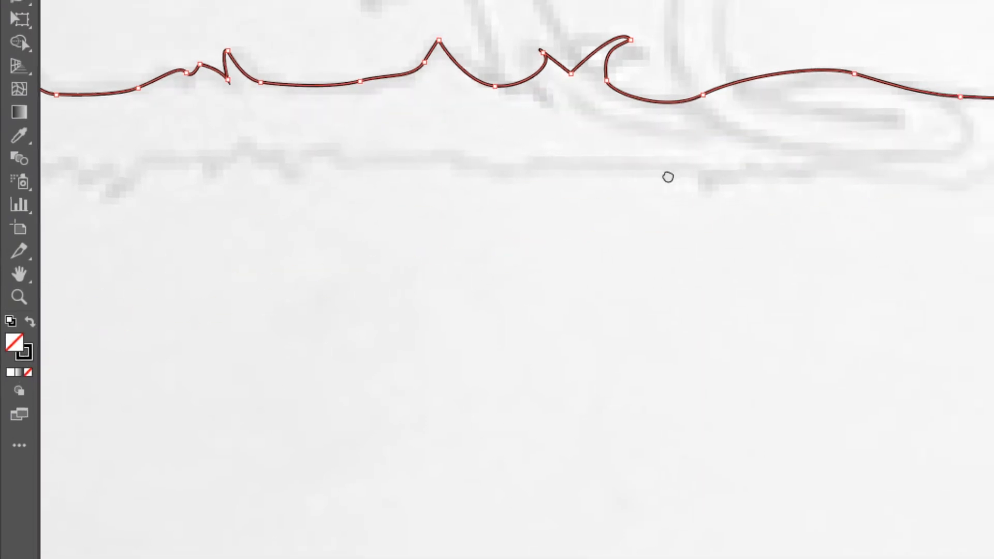
{"action": "left_click_drag", "start_coordinate": [668, 177], "coordinate": [560, 180]}
Step: Trace the ground strip's ragged lower edge back to the artboard's side and close the outline at its starting point
{"action": "left_click_drag", "start_coordinate": [905, 162], "coordinate": [843, 192]}
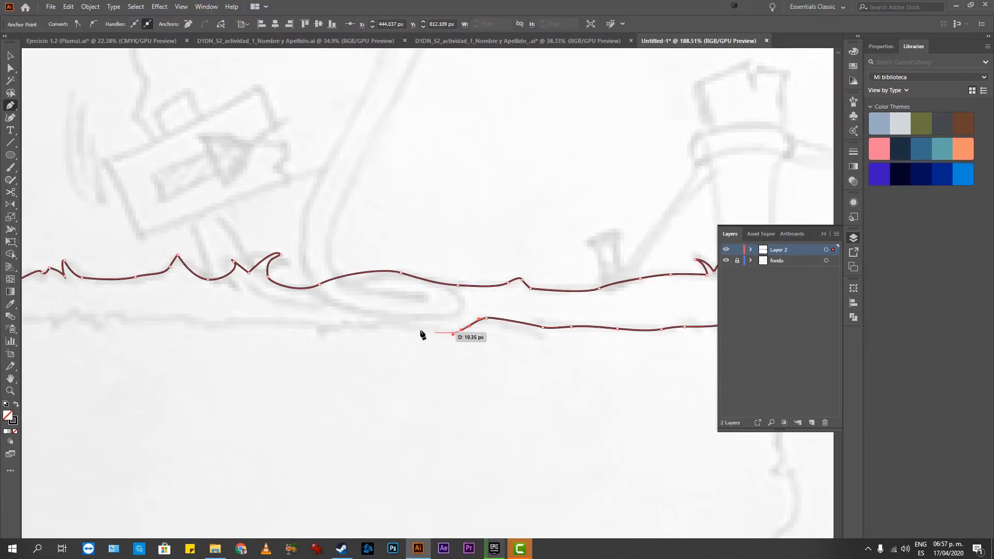
{"action": "left_click_drag", "start_coordinate": [407, 326], "coordinate": [292, 325]}
{"action": "left_click_drag", "start_coordinate": [231, 320], "coordinate": [219, 319]}
{"action": "left_click_drag", "start_coordinate": [201, 324], "coordinate": [192, 321]}
{"action": "left_click_drag", "start_coordinate": [169, 316], "coordinate": [58, 334]}
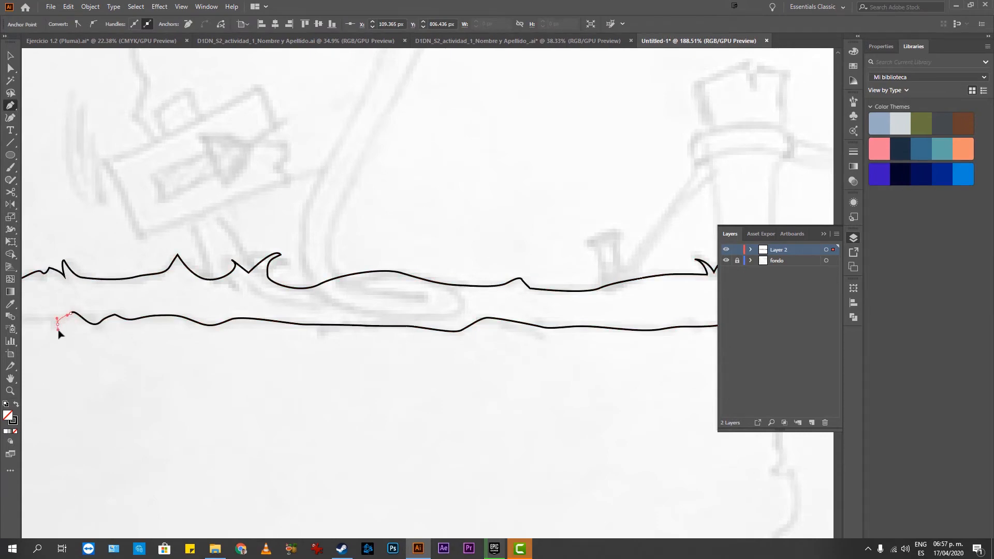
{"action": "scroll", "coordinate": [45, 321], "scroll_direction": "left", "scroll_amount": 5}
{"action": "left_click_drag", "start_coordinate": [229, 325], "coordinate": [182, 323]}
{"action": "left_click", "coordinate": [172, 336]}
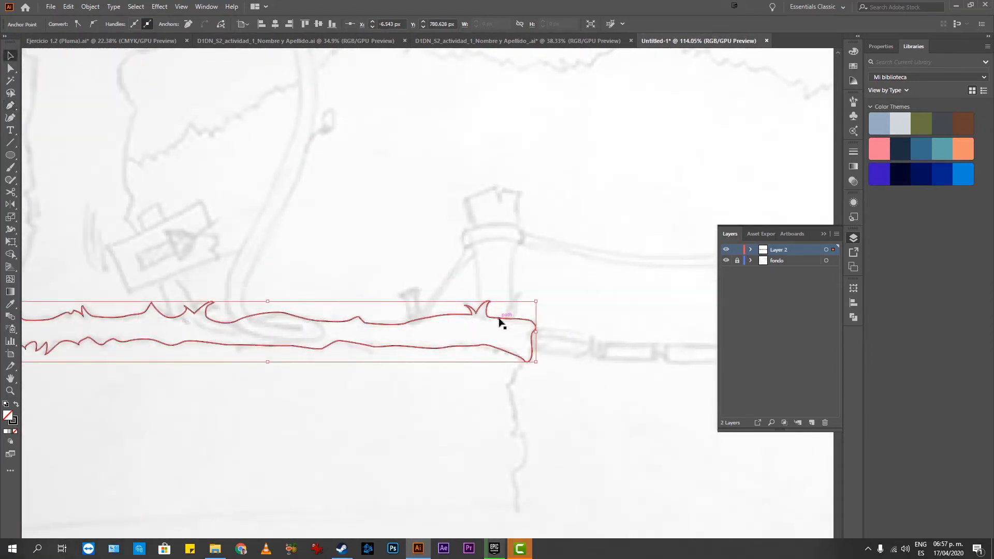
Step: Try moving the traced ground outline upward and undo the move
{"action": "scroll", "coordinate": [501, 323], "scroll_direction": "down", "scroll_amount": 3}
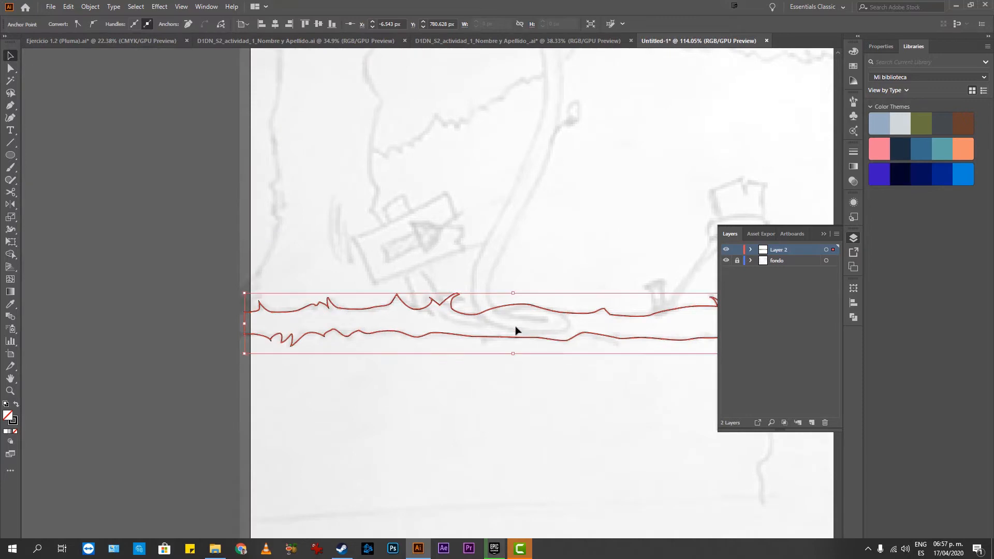
{"action": "left_click_drag", "start_coordinate": [501, 323], "coordinate": [498, 298]}
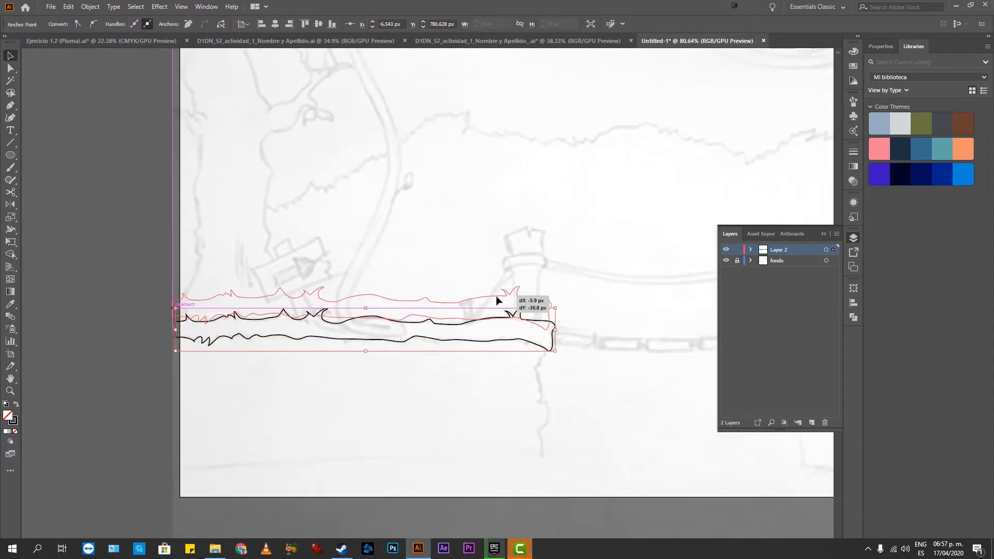
{"action": "key", "text": "ctrl+z"}
Step: Switch to the document D1DN_S2_actividad_1_Nombre y Apellido_.ai containing the complete line art
{"action": "left_click_drag", "start_coordinate": [550, 248], "coordinate": [456, 342]}
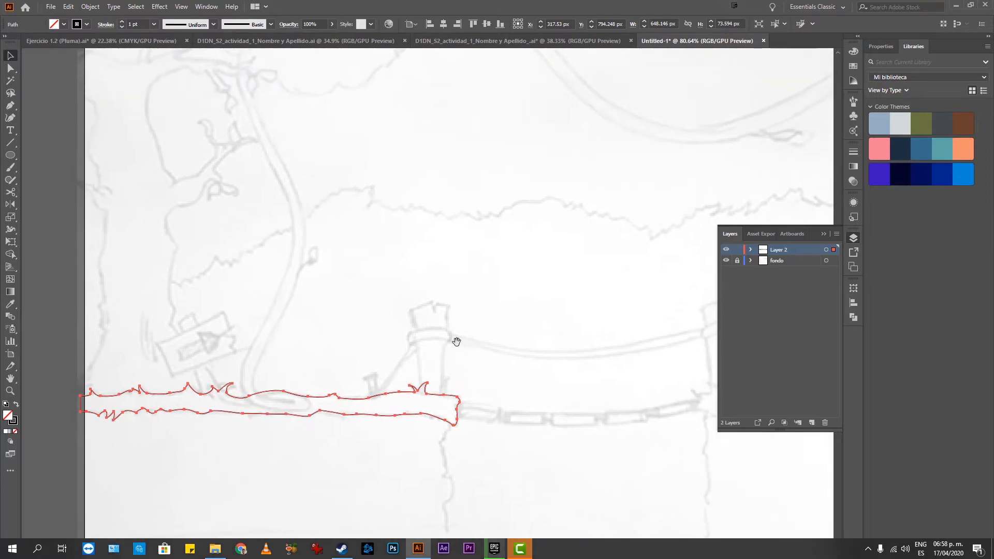
{"action": "left_click_drag", "start_coordinate": [512, 273], "coordinate": [539, 226]}
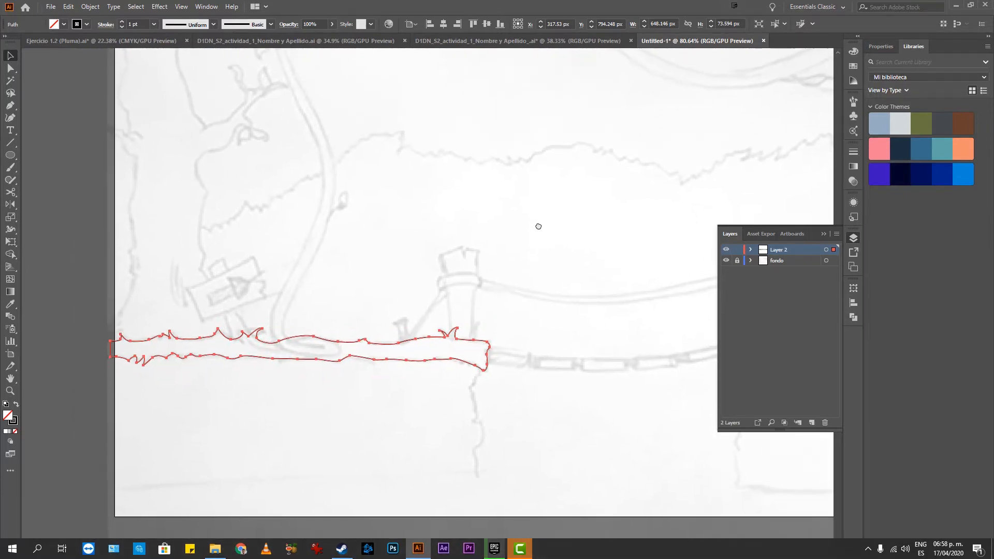
{"action": "left_click", "coordinate": [516, 41]}
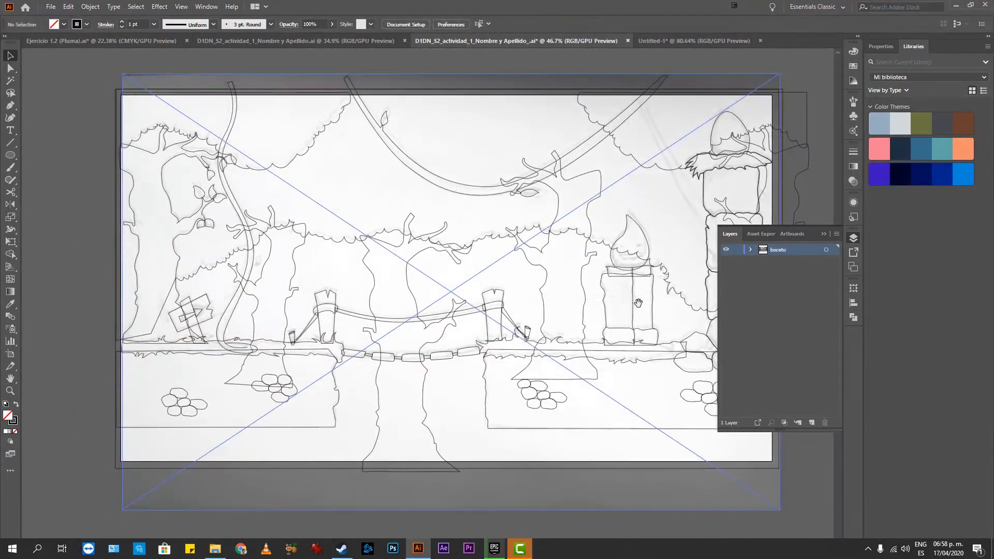
{"action": "left_click_drag", "start_coordinate": [638, 303], "coordinate": [616, 285]}
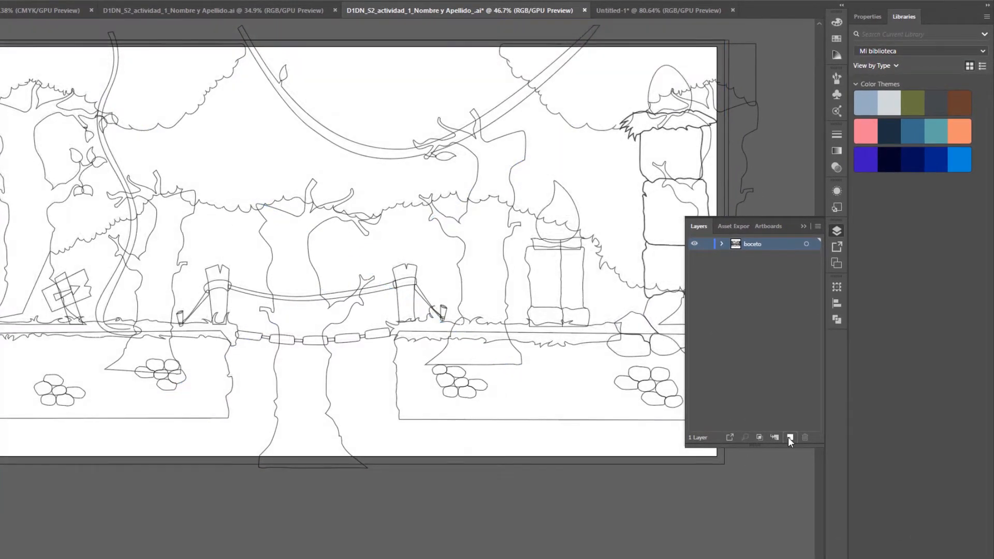
Step: Create a new layer named boceto and place it beneath the existing line-art layer
{"action": "left_click", "coordinate": [789, 438]}
{"action": "left_click_drag", "start_coordinate": [753, 244], "coordinate": [753, 258]}
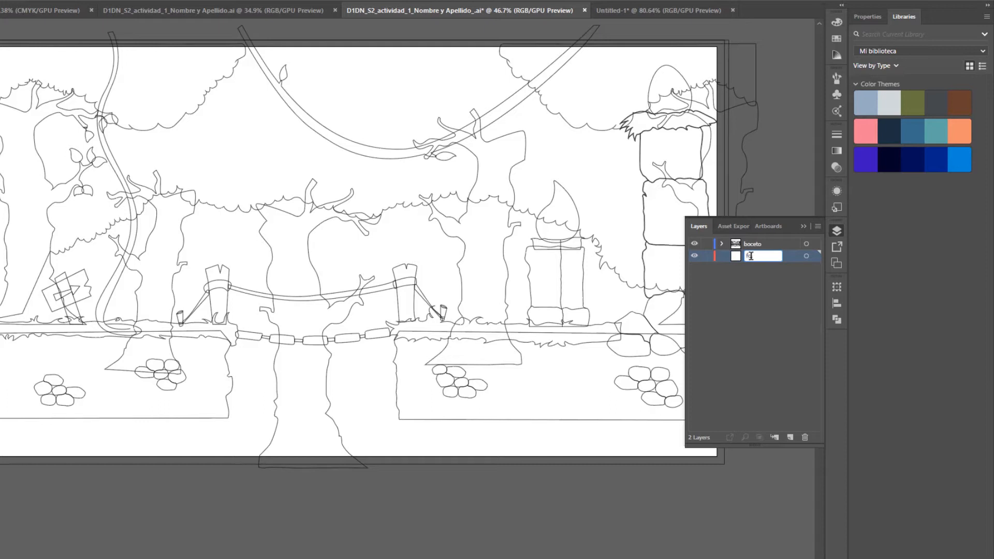
{"action": "type", "text": "ocet"}
{"action": "key", "text": "Return"}
Step: Paste the sketch image into the lower boceto layer, lock that layer and make the line-art layer active
{"action": "key", "text": "ctrl+v"}
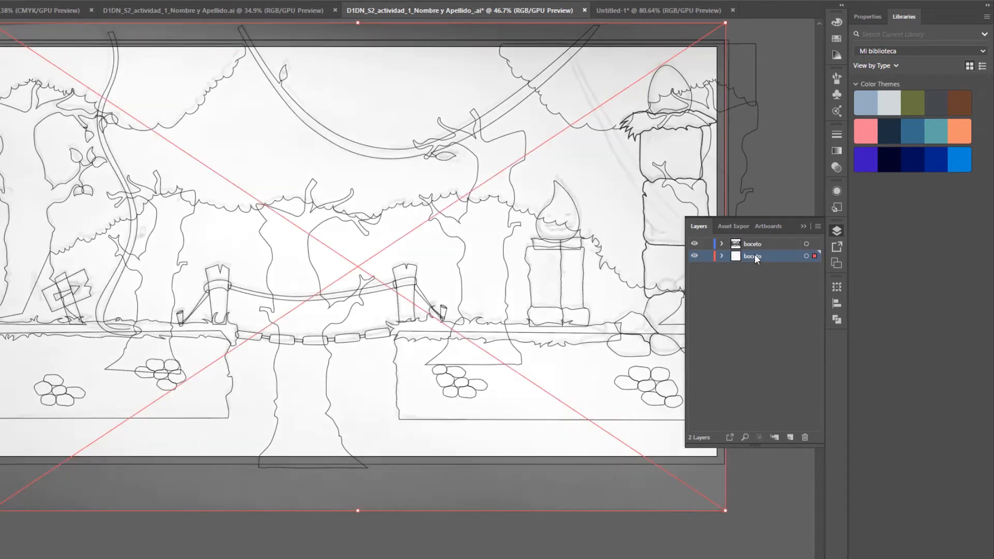
{"action": "left_click", "coordinate": [708, 256]}
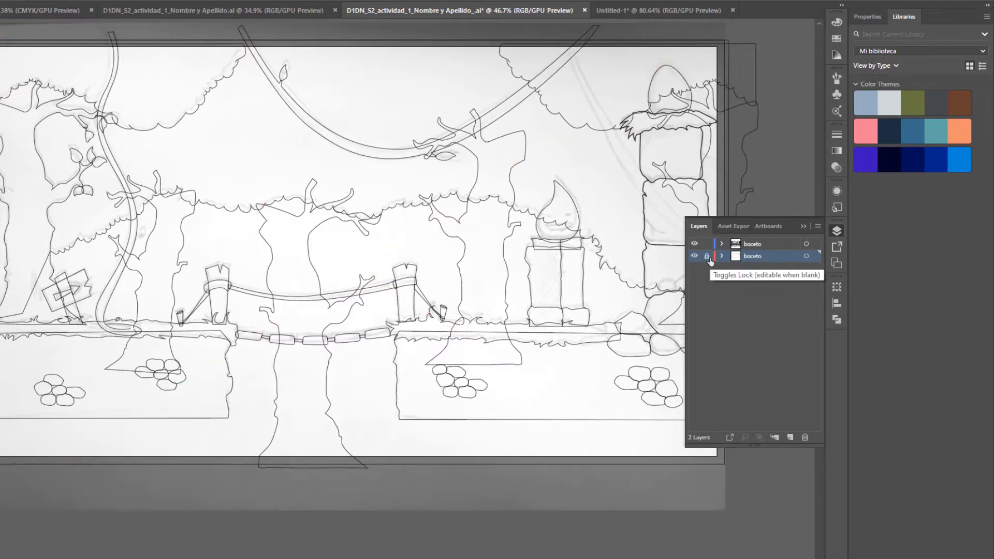
{"action": "left_click", "coordinate": [738, 248]}
Step: Select the bridge's ropes, both wooden posts and the near stake in the line art
{"action": "left_click_drag", "start_coordinate": [636, 207], "coordinate": [539, 248]}
{"action": "left_click_drag", "start_coordinate": [479, 248], "coordinate": [524, 264]}
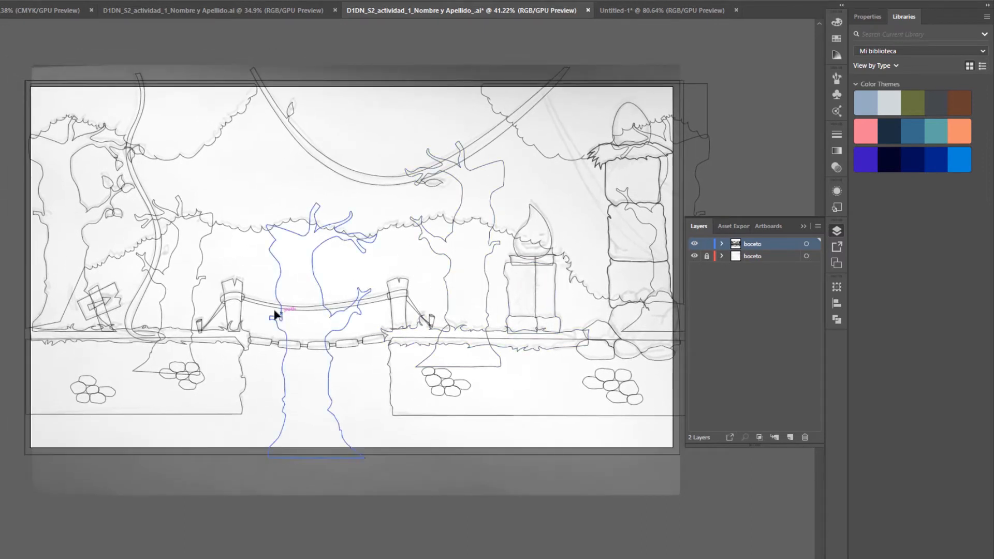
{"action": "left_click", "coordinate": [244, 306]}
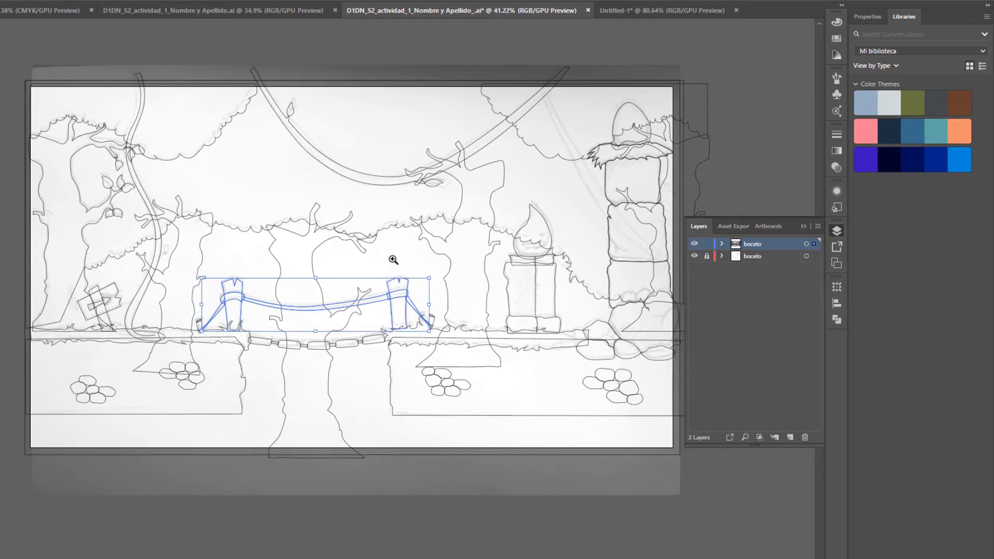
{"action": "left_click_drag", "start_coordinate": [411, 272], "coordinate": [471, 339]}
{"action": "left_click", "coordinate": [411, 270]}
{"action": "left_click_drag", "start_coordinate": [163, 292], "coordinate": [292, 257]}
{"action": "left_click", "coordinate": [240, 323]}
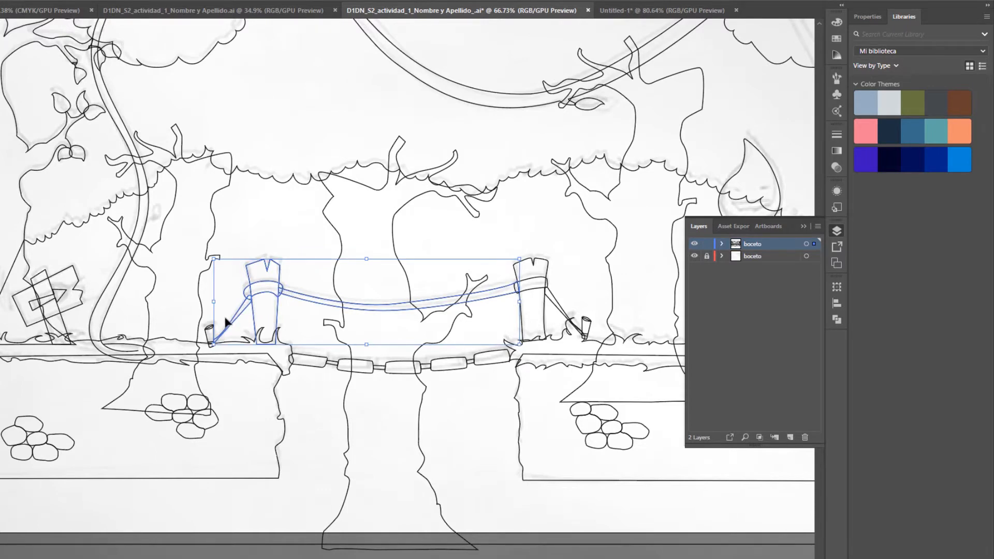
{"action": "left_click", "coordinate": [209, 336], "text": "shift"}
{"action": "left_click", "coordinate": [544, 269], "text": "shift"}
{"action": "left_click", "coordinate": [562, 321], "text": "shift"}
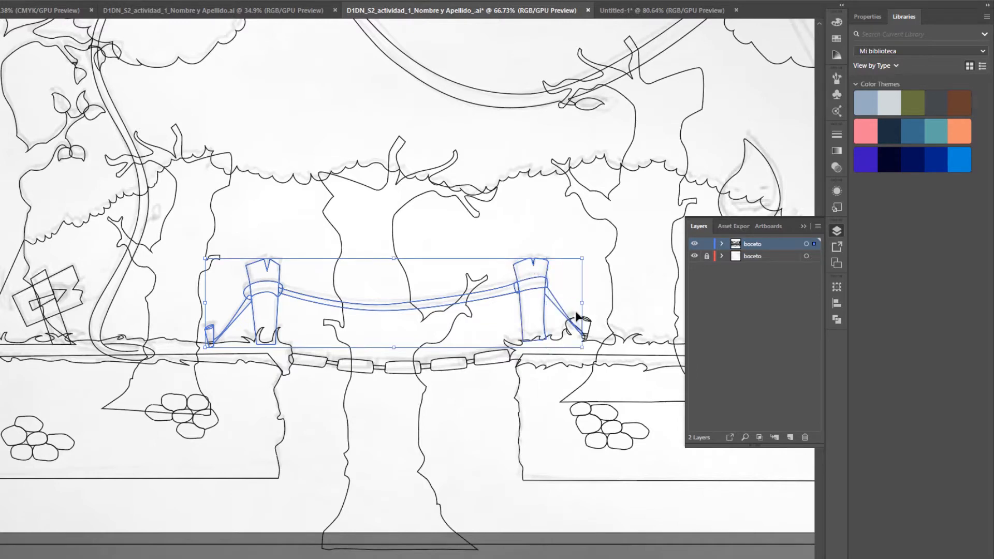
Step: Add both grass strips and the near earth block with its stone clusters to the selection, leaving out the background tree
{"action": "scroll", "coordinate": [580, 310], "scroll_direction": "down", "scroll_amount": 3}
{"action": "scroll", "coordinate": [570, 290], "scroll_direction": "right", "scroll_amount": 4}
{"action": "left_click", "coordinate": [558, 270], "text": "shift"}
{"action": "scroll", "coordinate": [558, 270], "scroll_direction": "left", "scroll_amount": 5}
{"action": "left_click", "coordinate": [432, 276], "text": "shift"}
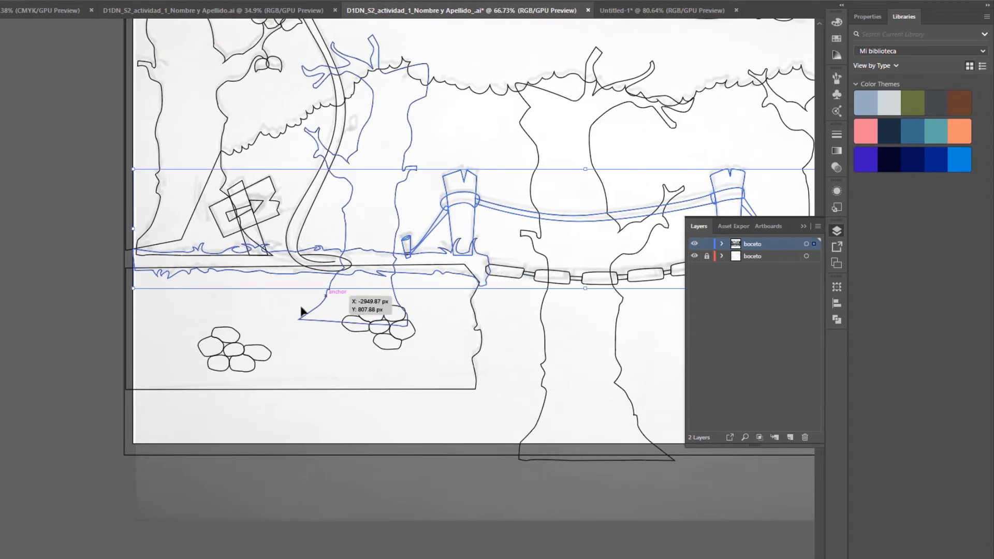
{"action": "left_click", "coordinate": [434, 391], "text": "shift"}
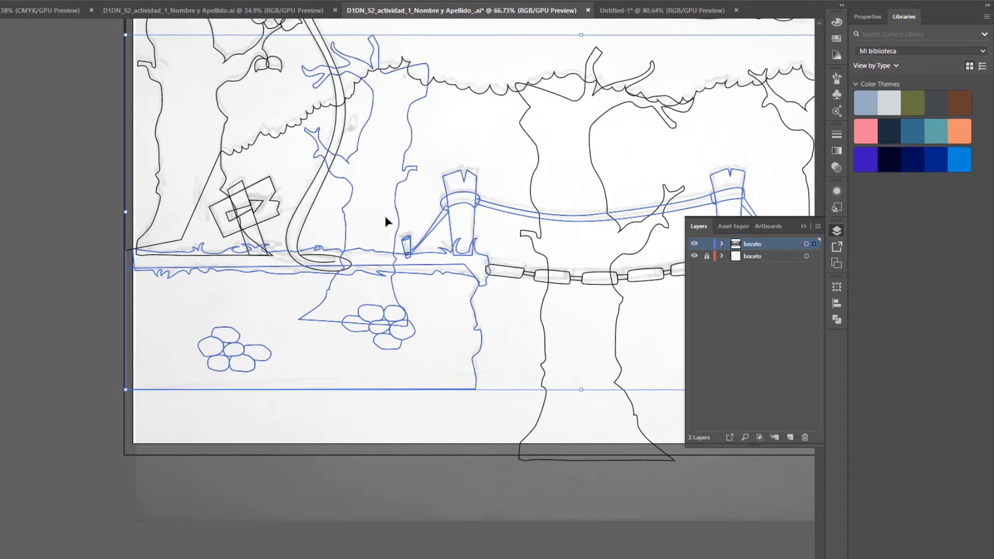
{"action": "left_click", "coordinate": [410, 149], "text": "shift"}
Step: Add the bridge's plank walkway and its connecting links to the selection
{"action": "left_click_drag", "start_coordinate": [596, 148], "coordinate": [275, 176]}
{"action": "left_click_drag", "start_coordinate": [456, 182], "coordinate": [484, 180]}
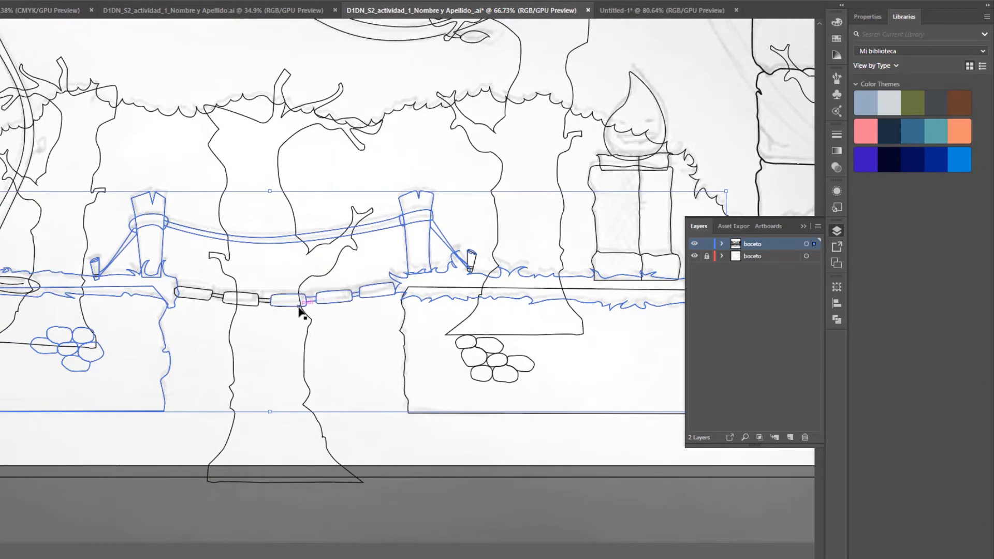
{"action": "left_click", "coordinate": [299, 307], "text": "shift"}
{"action": "key", "text": "Up"}
{"action": "key", "text": "Up"}
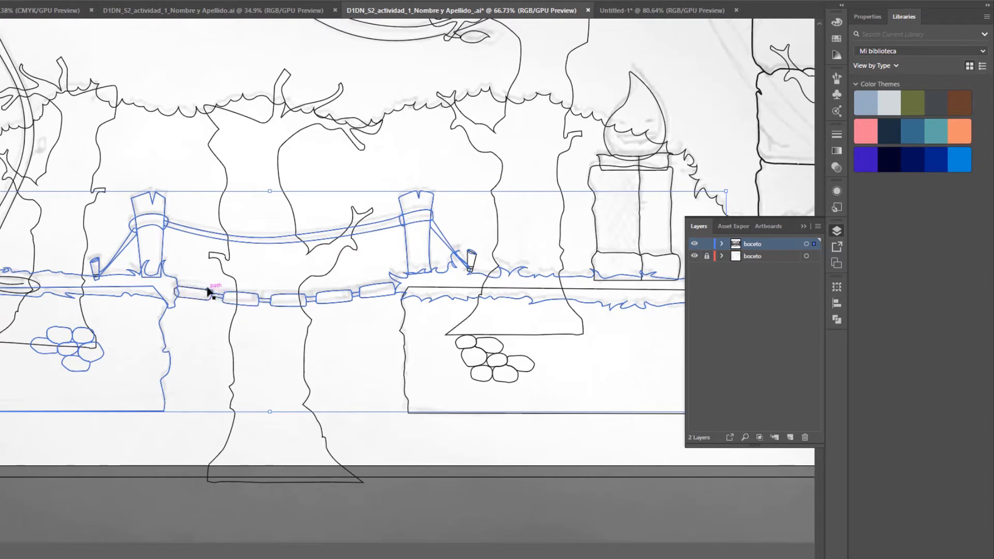
Step: Add the far earth block, its two stone clusters, the rocks, the tall stone column and the flame's pedestal to the selection
{"action": "left_click_drag", "start_coordinate": [376, 330], "coordinate": [153, 297]}
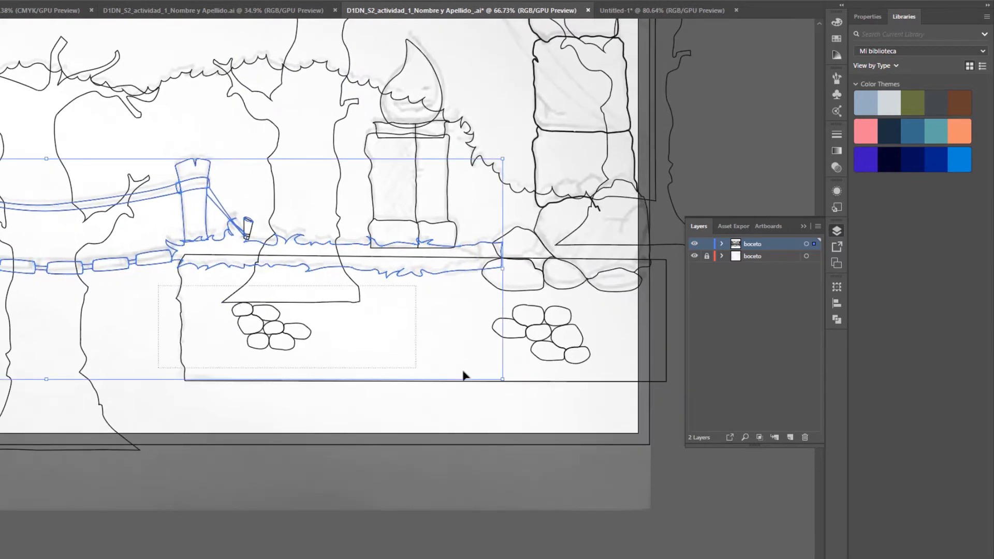
{"action": "left_click_drag", "start_coordinate": [660, 394], "coordinate": [665, 396]}
{"action": "left_click_drag", "start_coordinate": [613, 309], "coordinate": [568, 415]}
{"action": "left_click", "coordinate": [326, 337], "text": "shift"}
{"action": "left_click", "coordinate": [344, 282], "text": "shift"}
{"action": "left_click", "coordinate": [342, 232], "text": "shift"}
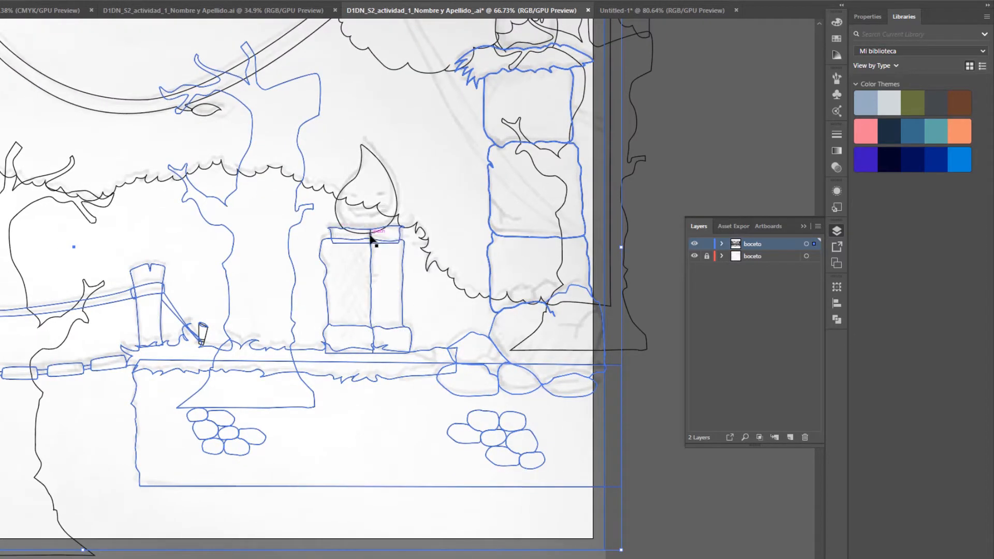
Step: Add the flame, the egg shape atop the stone column and the wooden signpost to the selection, leaving out the central tree
{"action": "left_click", "coordinate": [389, 175], "text": "shift"}
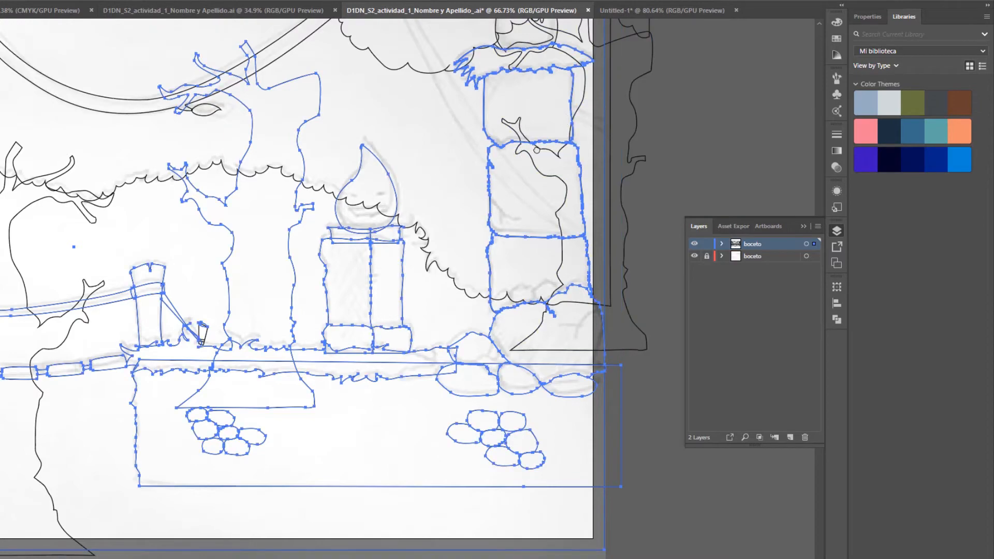
{"action": "left_click_drag", "start_coordinate": [618, 95], "coordinate": [452, 239]}
{"action": "left_click_drag", "start_coordinate": [357, 236], "coordinate": [464, 215]}
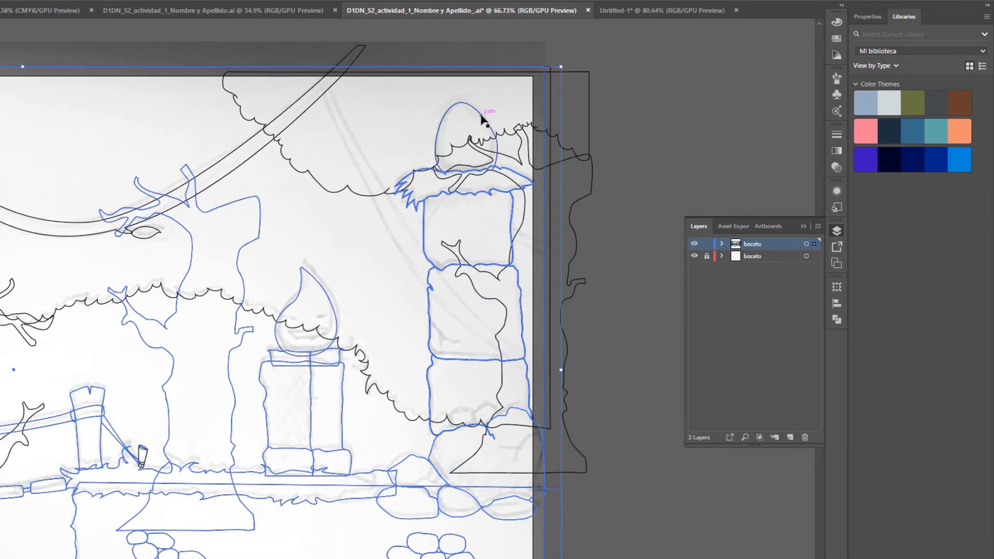
{"action": "scroll", "coordinate": [460, 168], "scroll_direction": "down", "scroll_amount": 5}
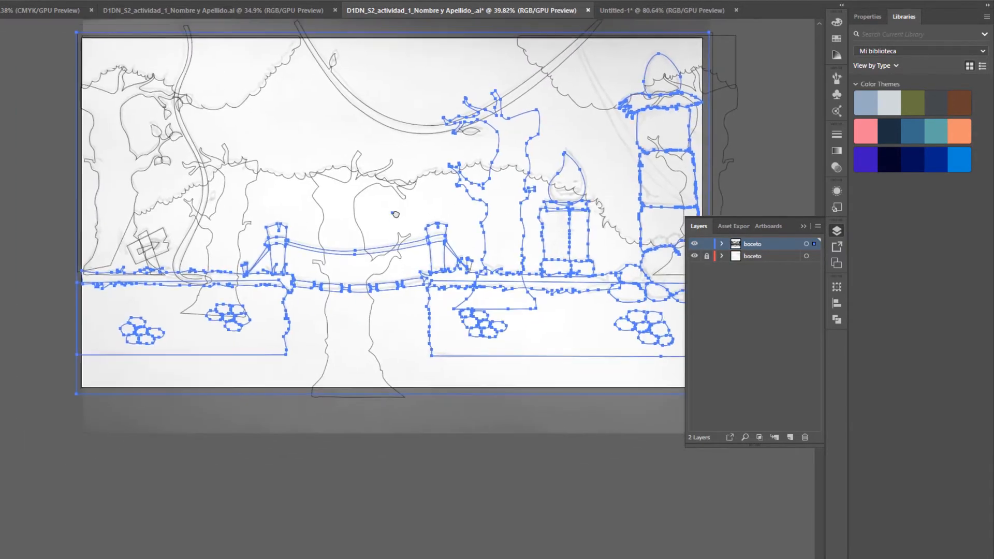
{"action": "scroll", "coordinate": [180, 243], "scroll_direction": "up", "scroll_amount": 5}
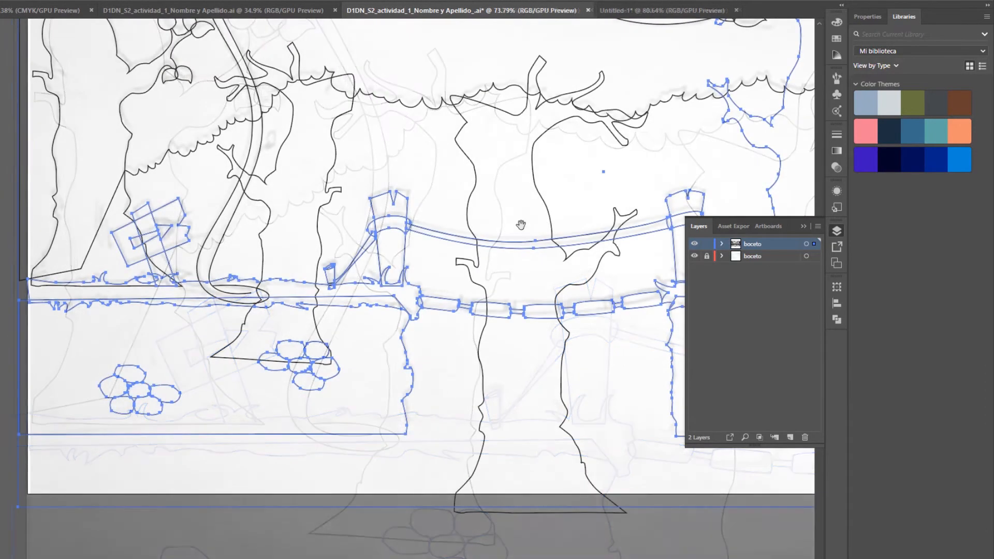
{"action": "left_click_drag", "start_coordinate": [520, 172], "coordinate": [397, 224]}
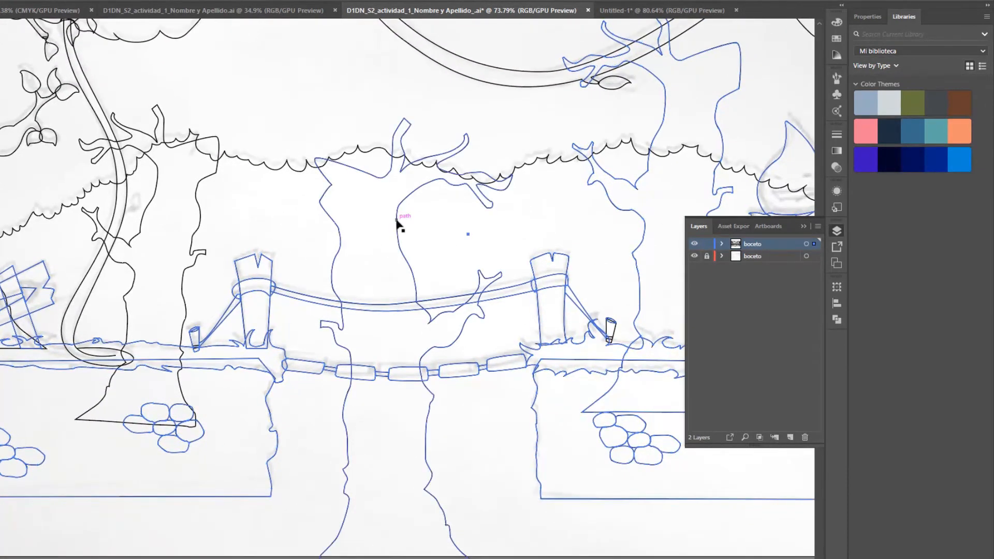
Step: Try cutting the selected foreground line art to check for missed pieces, and undo the cut
{"action": "key", "text": "Delete"}
{"action": "left_click_drag", "start_coordinate": [518, 207], "coordinate": [450, 270]}
{"action": "left_click_drag", "start_coordinate": [511, 235], "coordinate": [297, 265]}
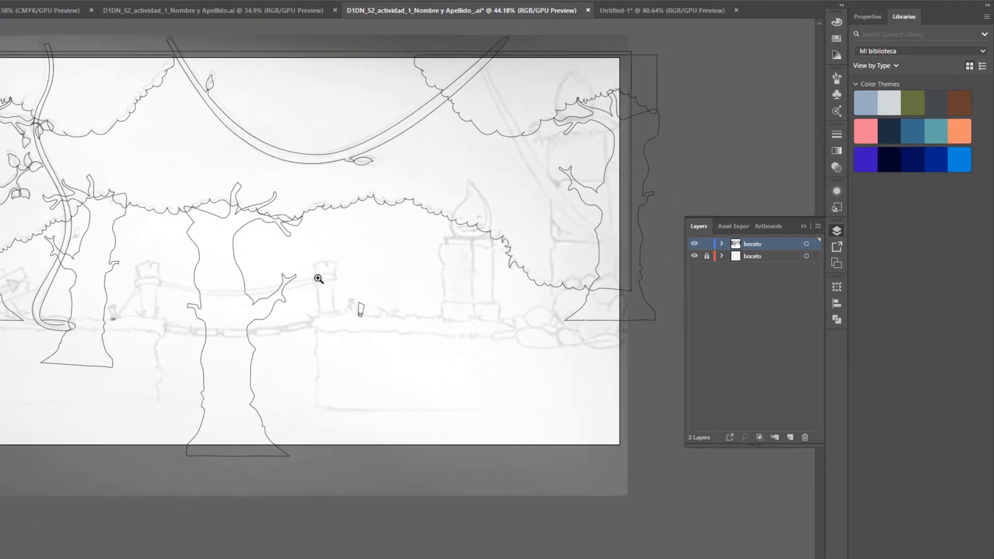
{"action": "left_click_drag", "start_coordinate": [106, 320], "coordinate": [191, 290]}
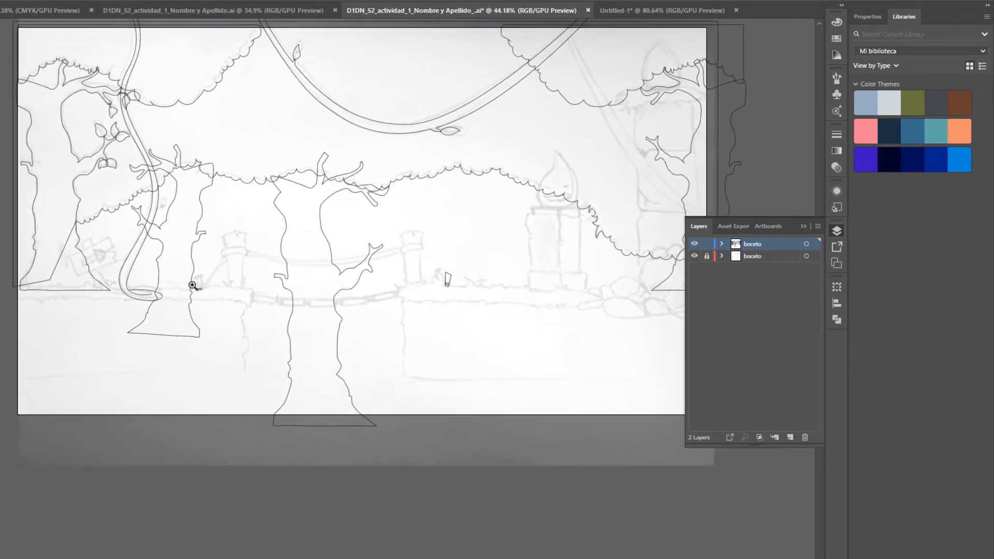
{"action": "scroll", "coordinate": [197, 300], "scroll_direction": "up", "scroll_amount": 3}
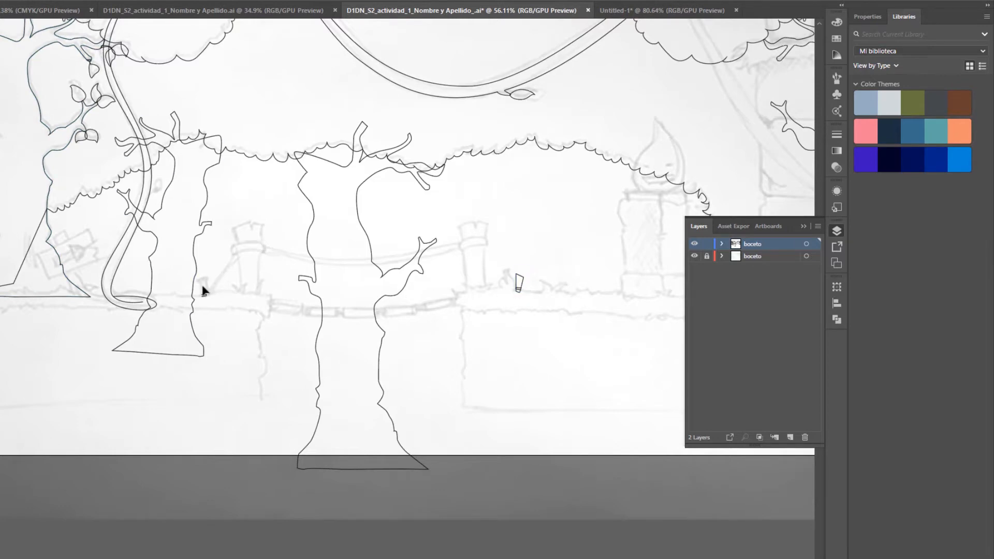
{"action": "key", "text": "ctrl+a"}
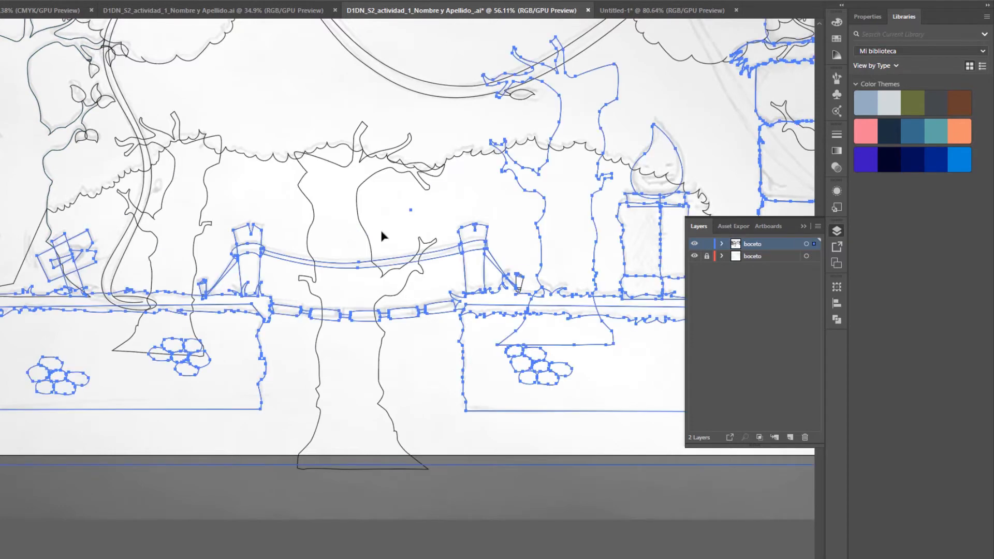
Step: Add the missed pieces of the stakes on both sides of the bridge to the selection
{"action": "scroll", "coordinate": [510, 255], "scroll_direction": "up", "scroll_amount": 5}
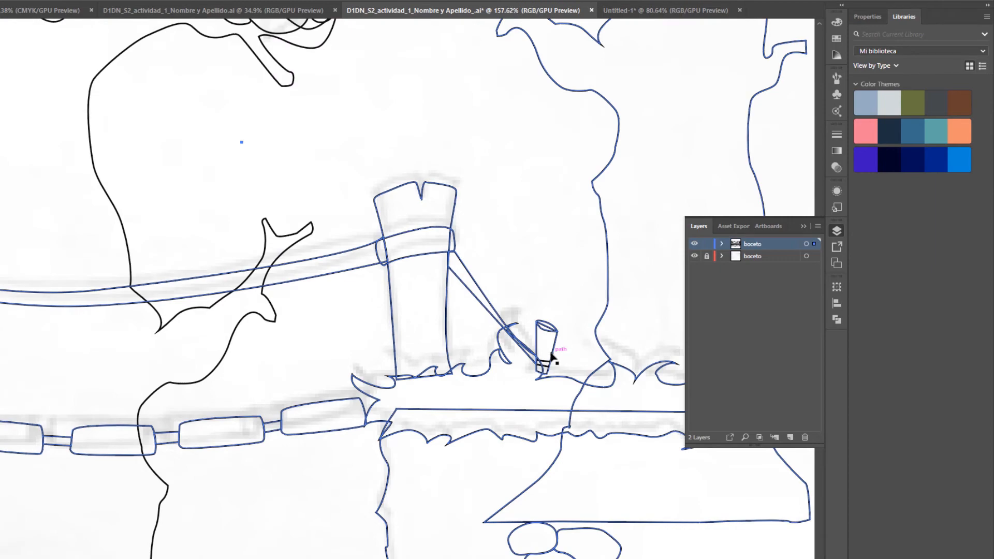
{"action": "left_click_drag", "start_coordinate": [2, 352], "coordinate": [476, 325]}
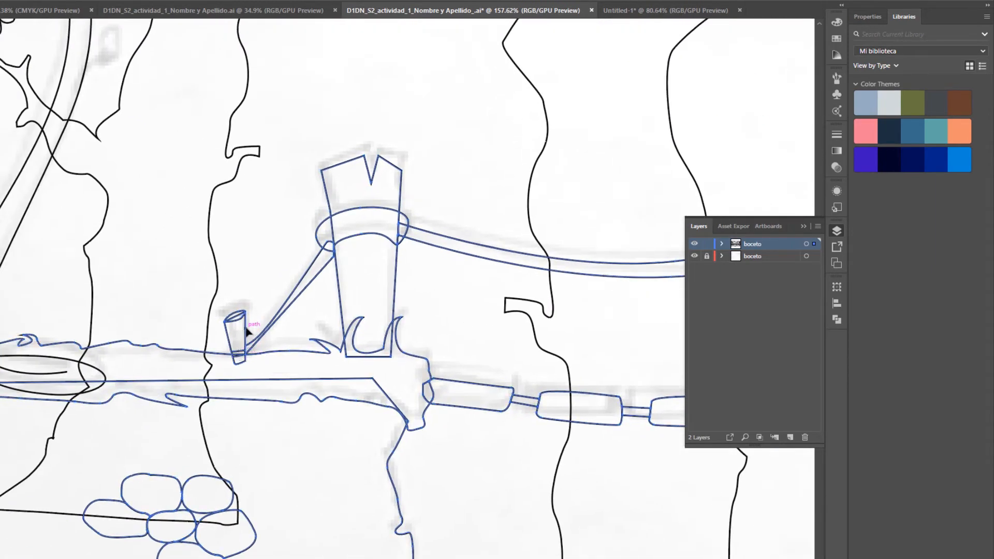
{"action": "scroll", "coordinate": [274, 266], "scroll_direction": "down", "scroll_amount": 3}
{"action": "scroll", "coordinate": [215, 330], "scroll_direction": "down", "scroll_amount": 1}
{"action": "left_click_drag", "start_coordinate": [332, 333], "coordinate": [231, 260]}
Step: Try cutting the completed foreground selection and bring it back in place
{"action": "key", "text": "ctrl+x"}
{"action": "left_click_drag", "start_coordinate": [496, 273], "coordinate": [475, 350]}
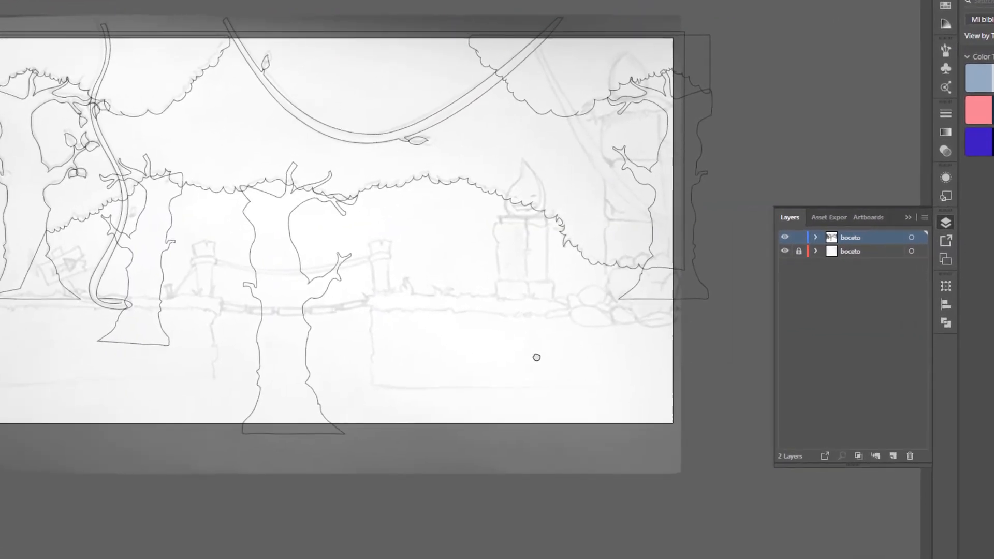
{"action": "key", "text": "ctrl+f"}
{"action": "key", "text": "v"}
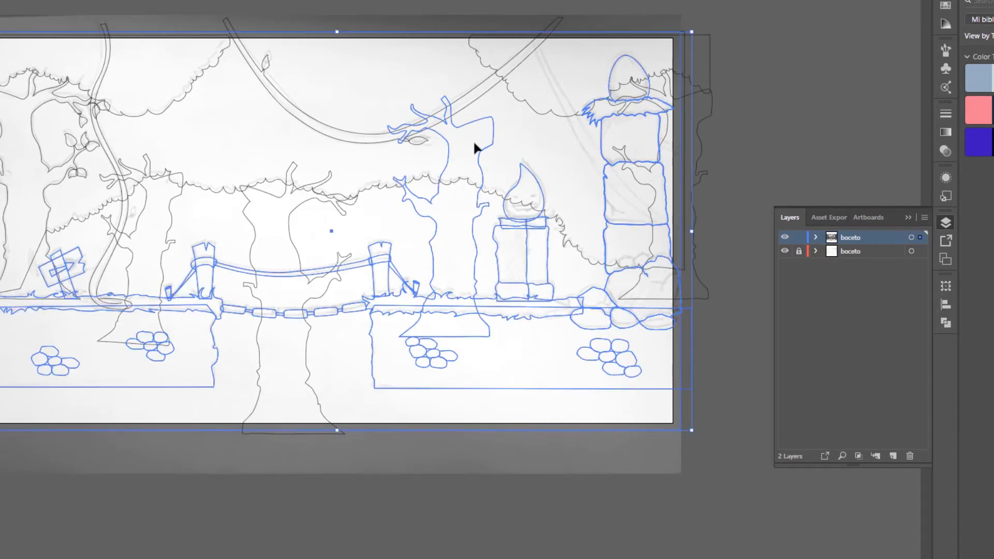
Step: Remove the background tree beside the flame pedestal from the selection and cut the remaining foreground line art
{"action": "left_click_drag", "start_coordinate": [477, 170], "coordinate": [480, 293]}
{"action": "left_click", "coordinate": [481, 293]}
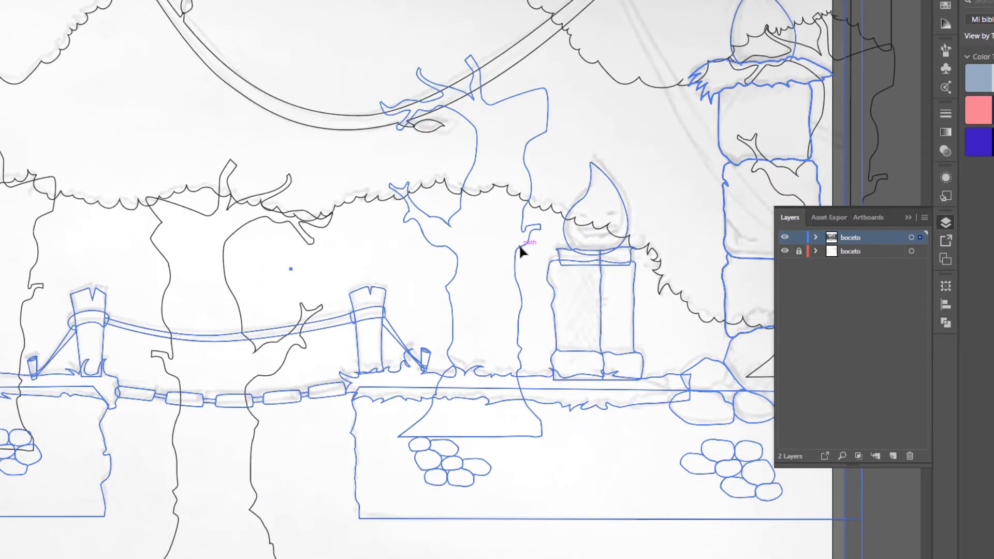
{"action": "left_click", "coordinate": [519, 247], "text": "shift"}
{"action": "left_click_drag", "start_coordinate": [296, 269], "coordinate": [417, 213]}
{"action": "left_click_drag", "start_coordinate": [417, 213], "coordinate": [352, 300]}
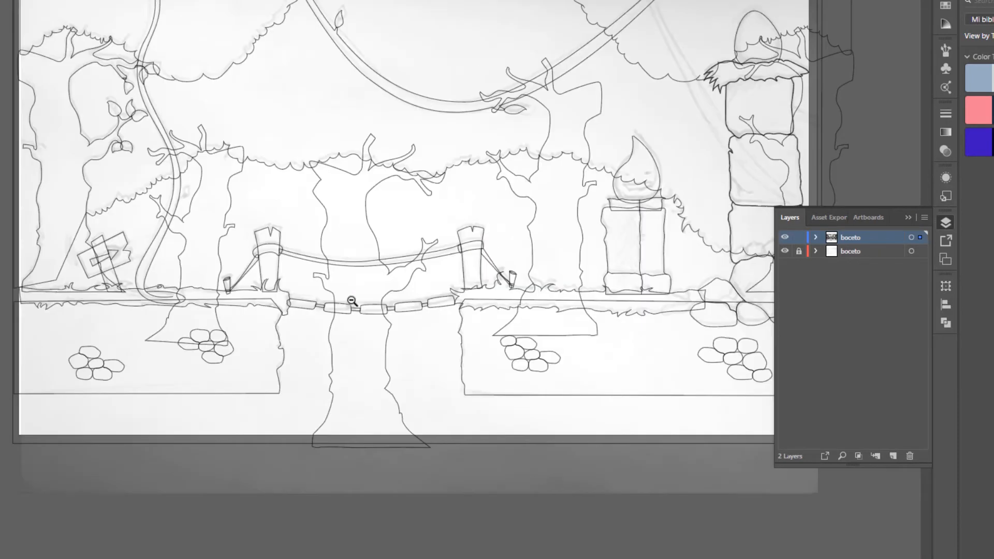
{"action": "left_click", "coordinate": [352, 301], "text": "alt"}
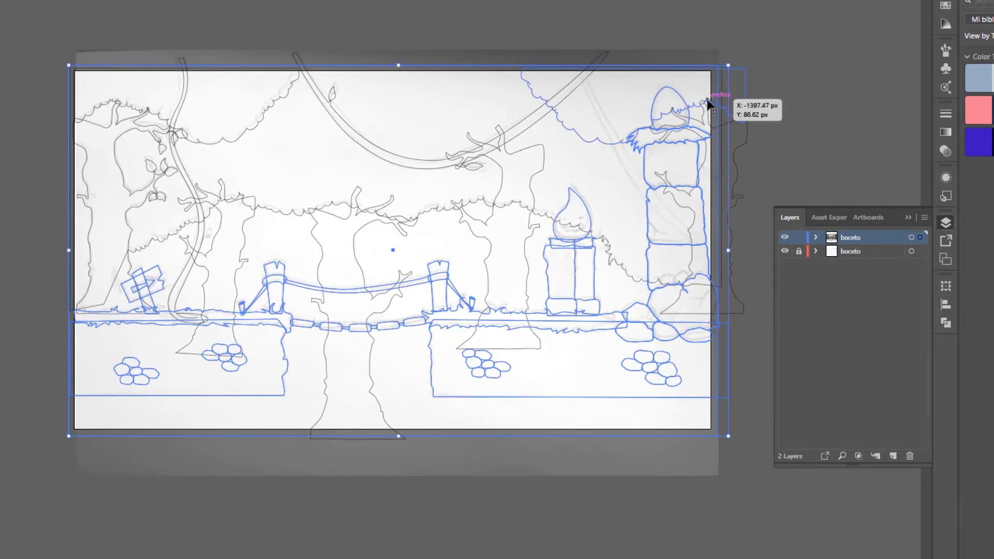
{"action": "key", "text": "Delete"}
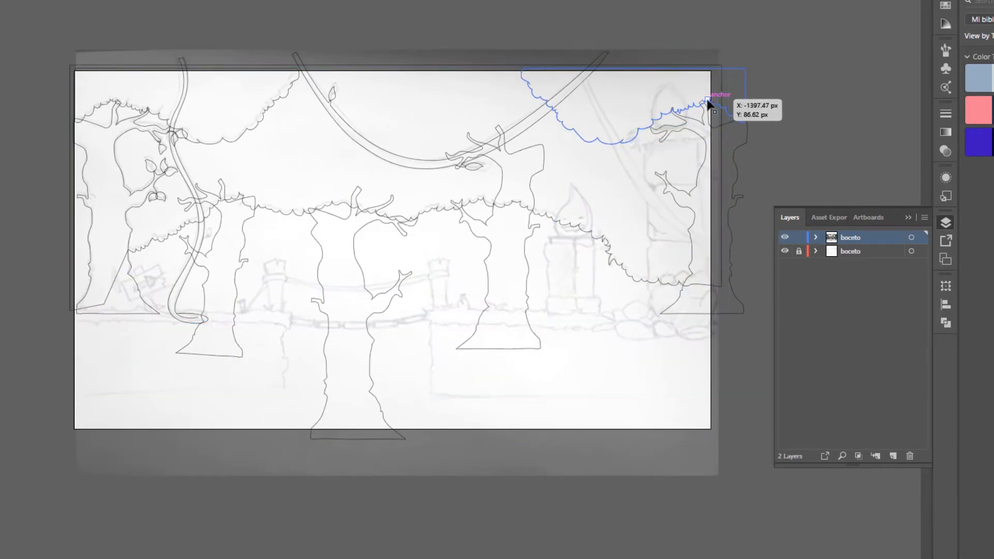
Step: Create a top layer named 1er plano and paste the cut foreground line art in place on it
{"action": "left_click", "coordinate": [892, 456]}
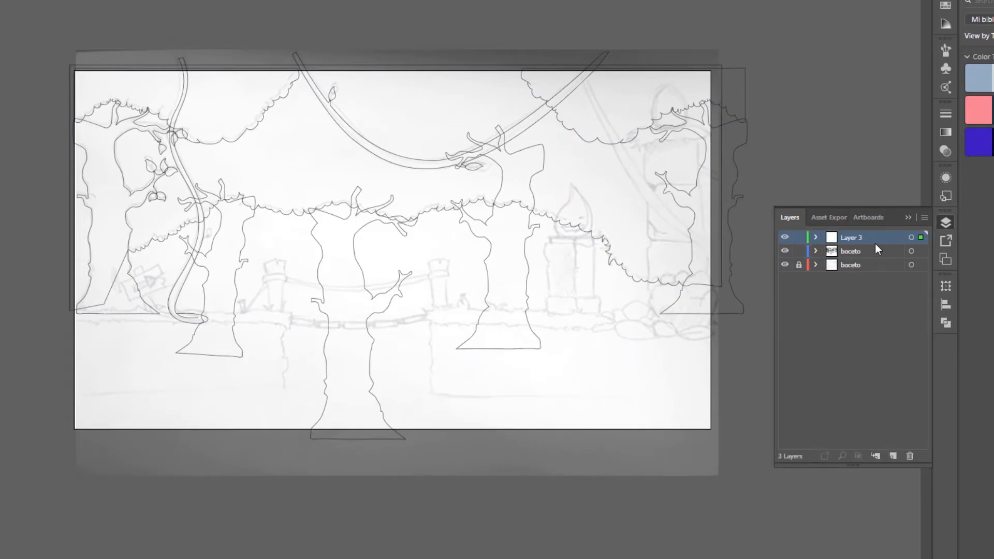
{"action": "key", "text": "ctrl+f"}
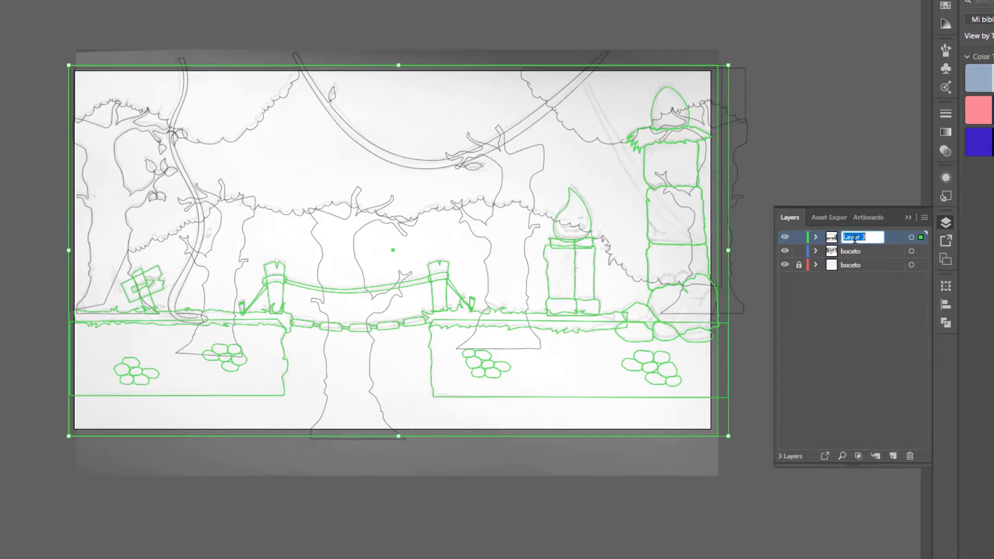
{"action": "type", "text": "2"}
{"action": "key", "text": "Return"}
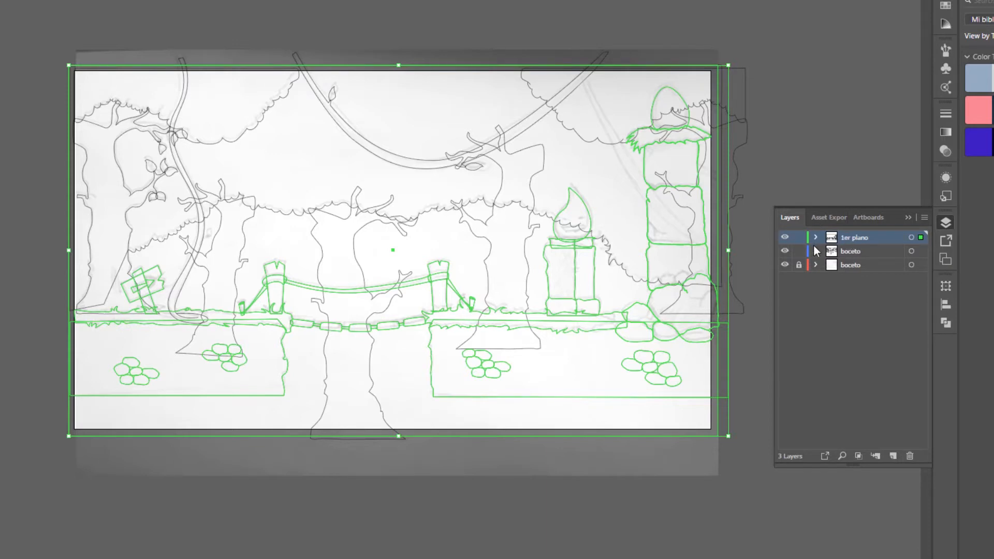
Step: Hide the 1er plano layer
{"action": "left_click", "coordinate": [785, 237]}
{"action": "left_click", "coordinate": [785, 238]}
{"action": "left_click", "coordinate": [785, 238]}
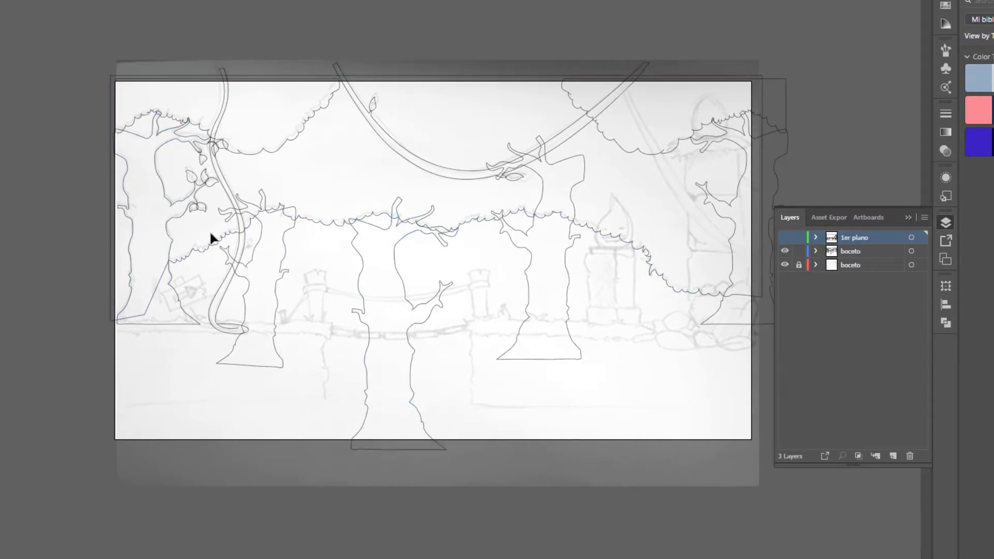
Step: Select both hanging vines with the two leaves of the curved vine and cut them from the line-art layer
{"action": "left_click", "coordinate": [221, 297]}
{"action": "left_click", "coordinate": [384, 106], "text": "shift"}
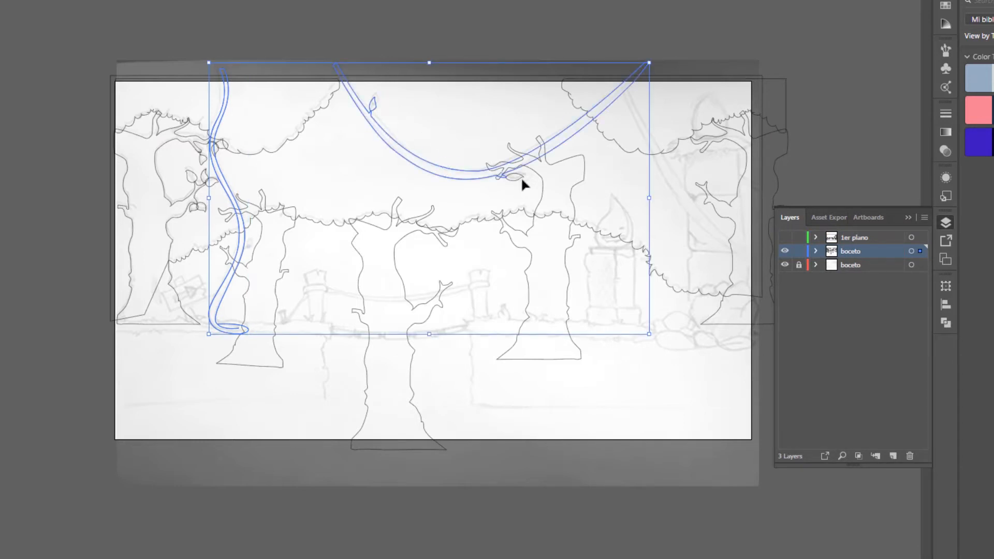
{"action": "key", "text": "a"}
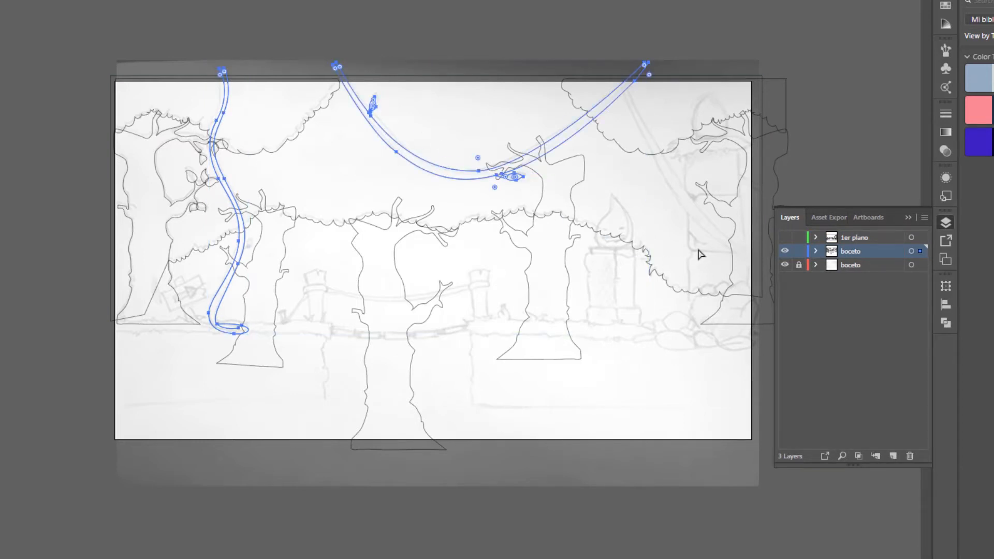
{"action": "key", "text": "Delete"}
Step: Create a layer named 2do plano directly below 1er plano and paste the vines in place on it
{"action": "left_click", "coordinate": [894, 458]}
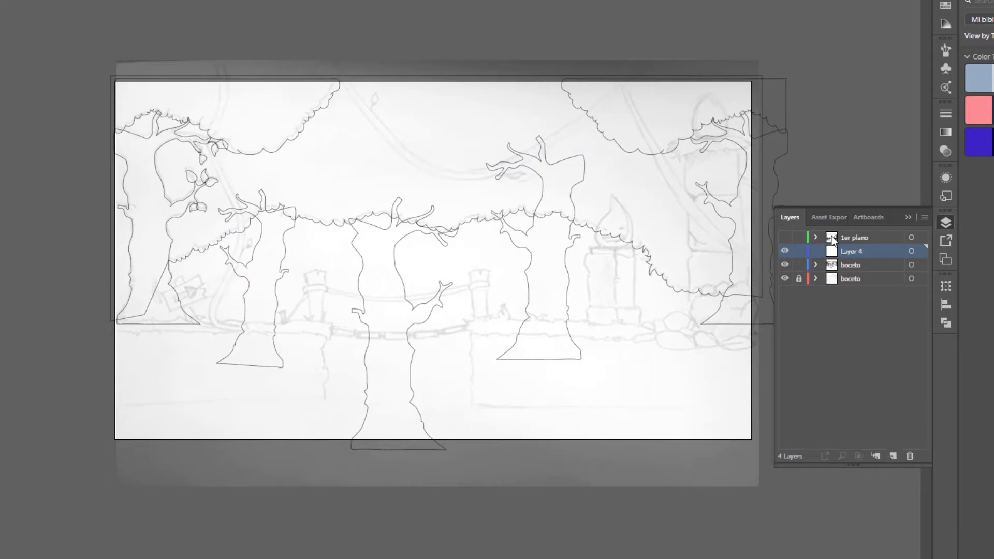
{"action": "double_click", "coordinate": [852, 249]}
{"action": "type", "text": "2do plano"}
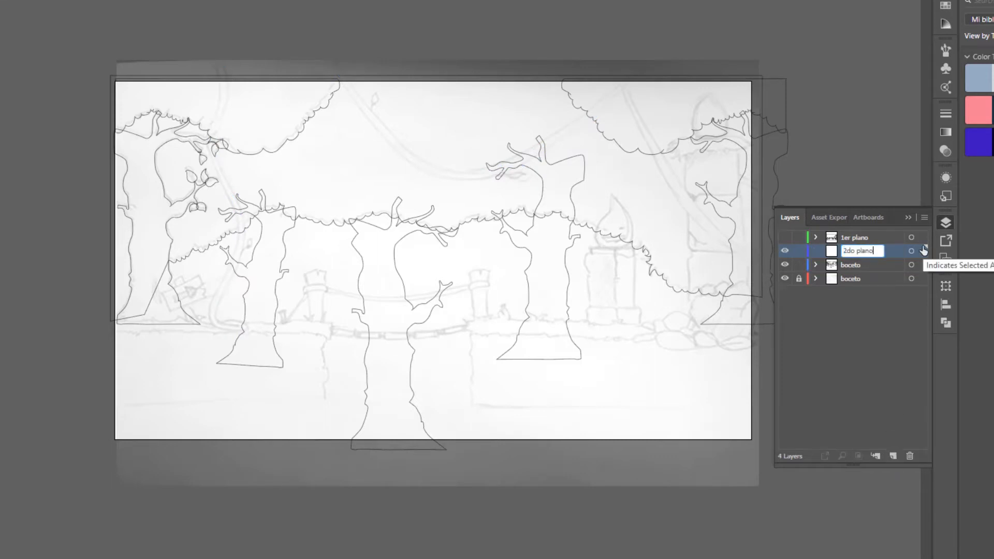
{"action": "key", "text": "Return"}
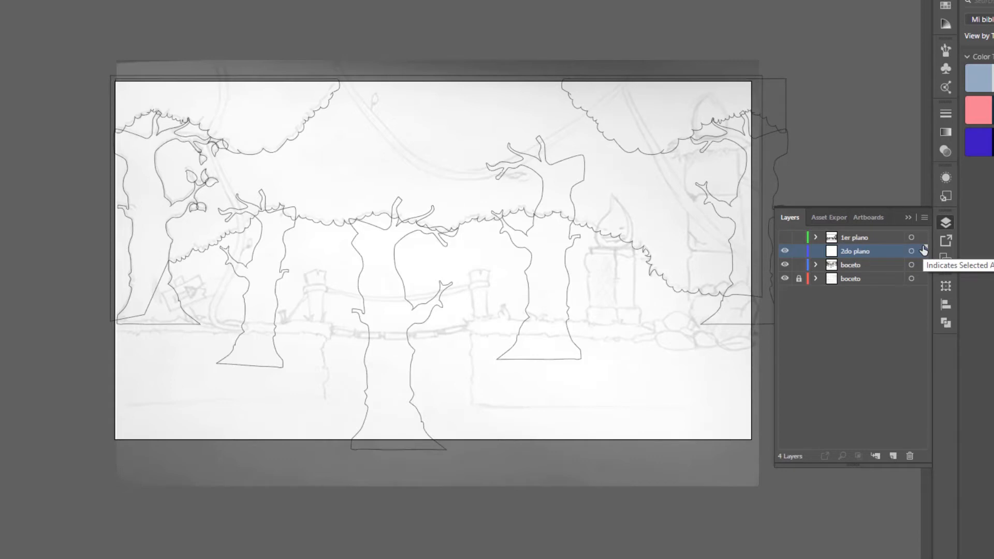
{"action": "key", "text": "ctrl+f"}
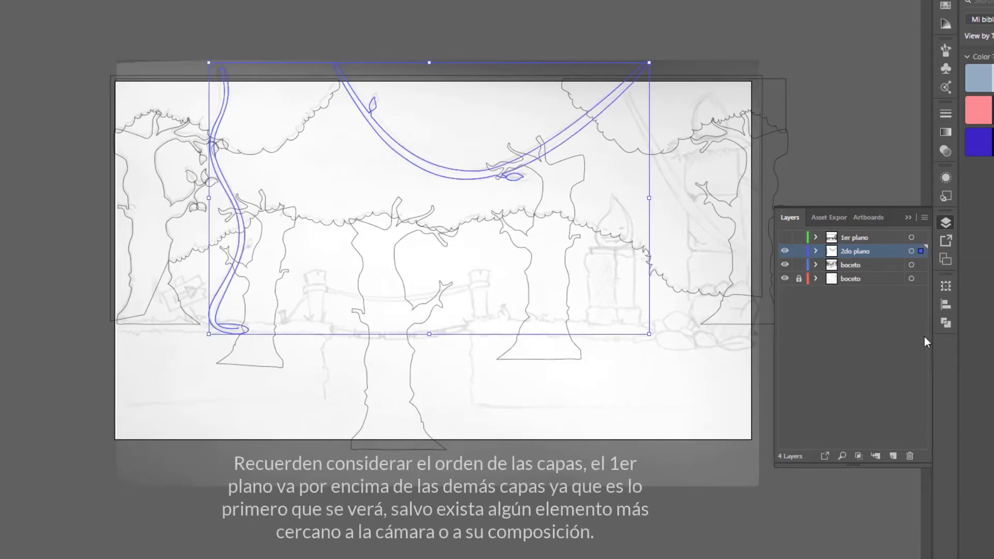
Step: Hide the 2do plano layer and select the right tree, the long foliage band and the left tree in the line-art layer
{"action": "left_click", "coordinate": [786, 252]}
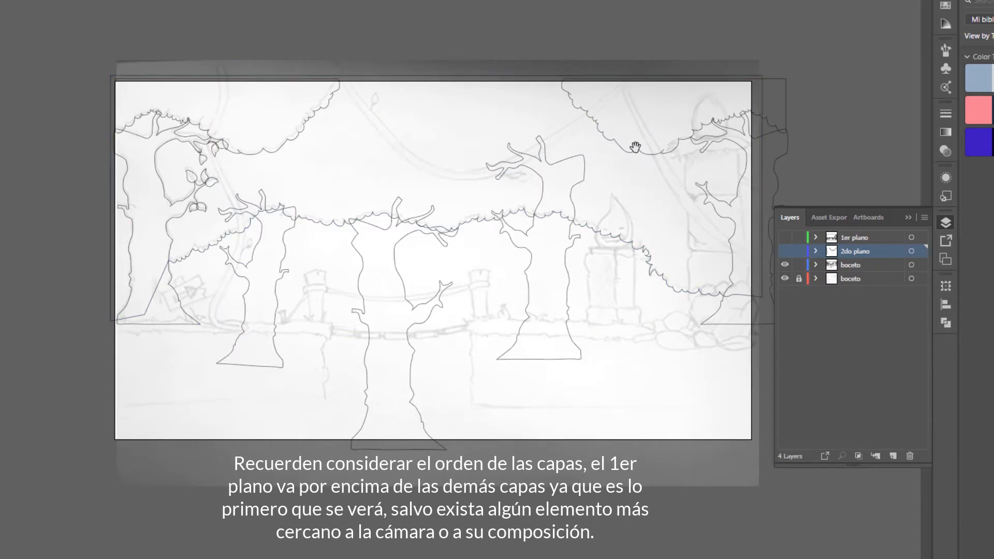
{"action": "left_click_drag", "start_coordinate": [635, 147], "coordinate": [501, 155]}
{"action": "left_click", "coordinate": [518, 265]}
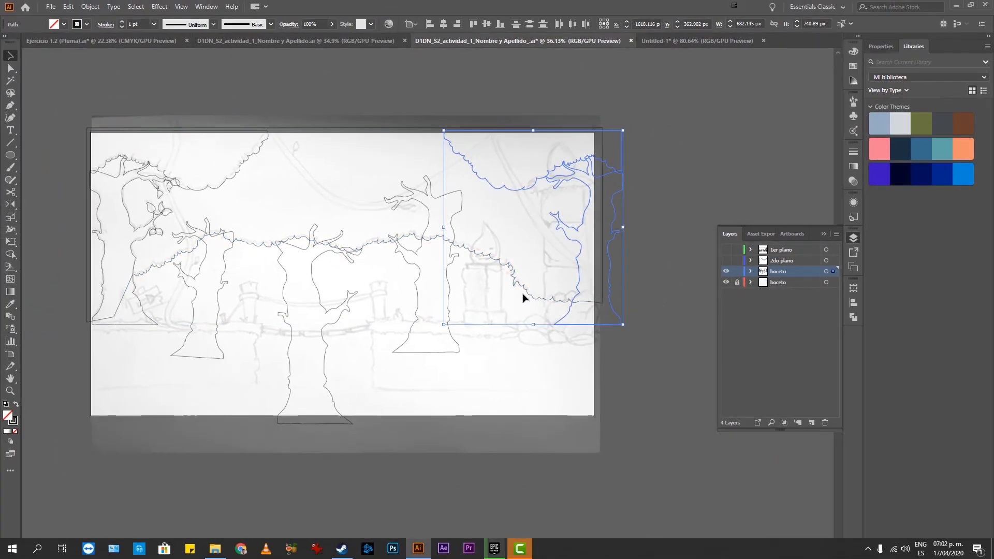
{"action": "left_click", "coordinate": [377, 242], "text": "shift"}
{"action": "scroll", "coordinate": [370, 222], "scroll_direction": "left", "scroll_amount": 3}
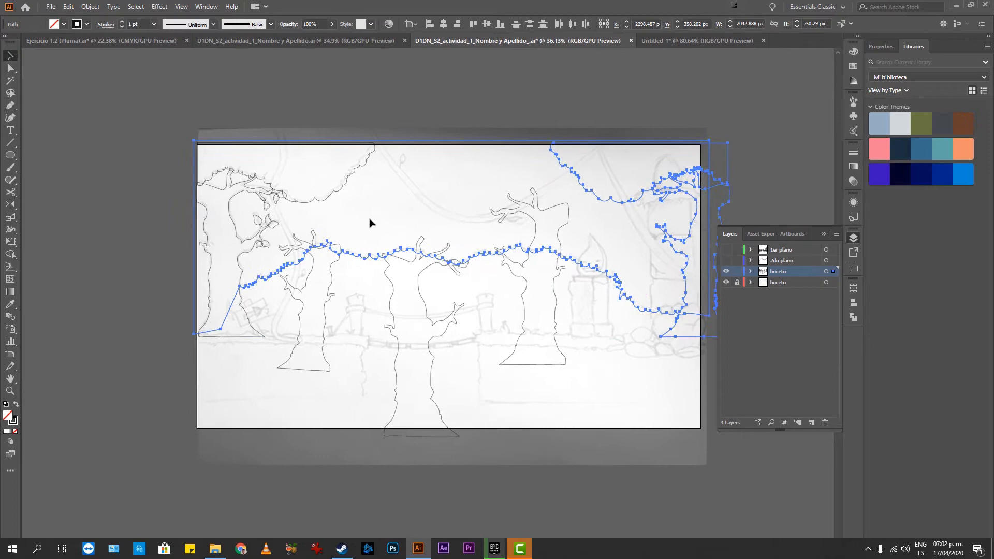
{"action": "left_click", "coordinate": [341, 187], "text": "shift"}
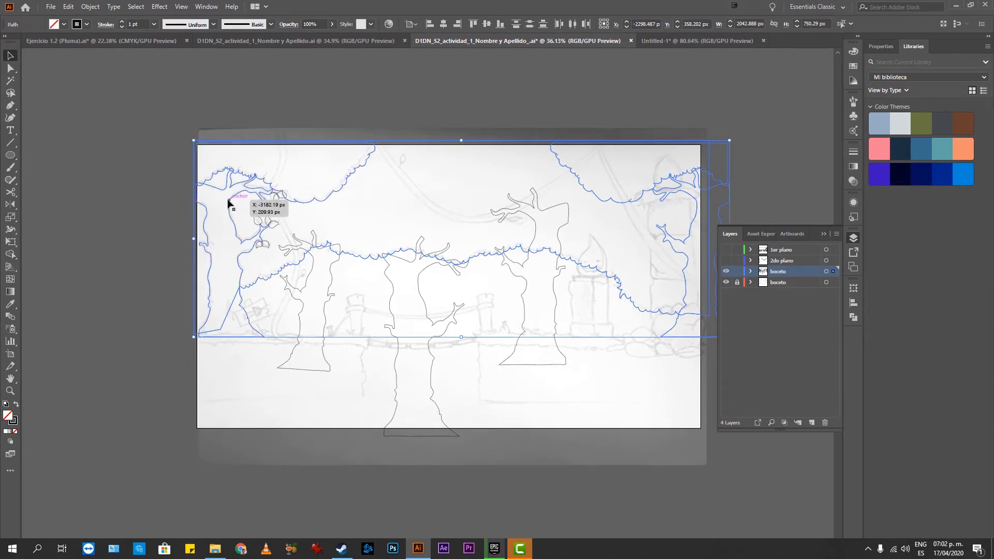
Step: Add all the leaves hanging from the left tree's branches to the selection and cut the selected line art
{"action": "key", "text": "z"}
{"action": "left_click_drag", "start_coordinate": [203, 155], "coordinate": [330, 195]}
{"action": "left_click_drag", "start_coordinate": [228, 155], "coordinate": [170, 100]}
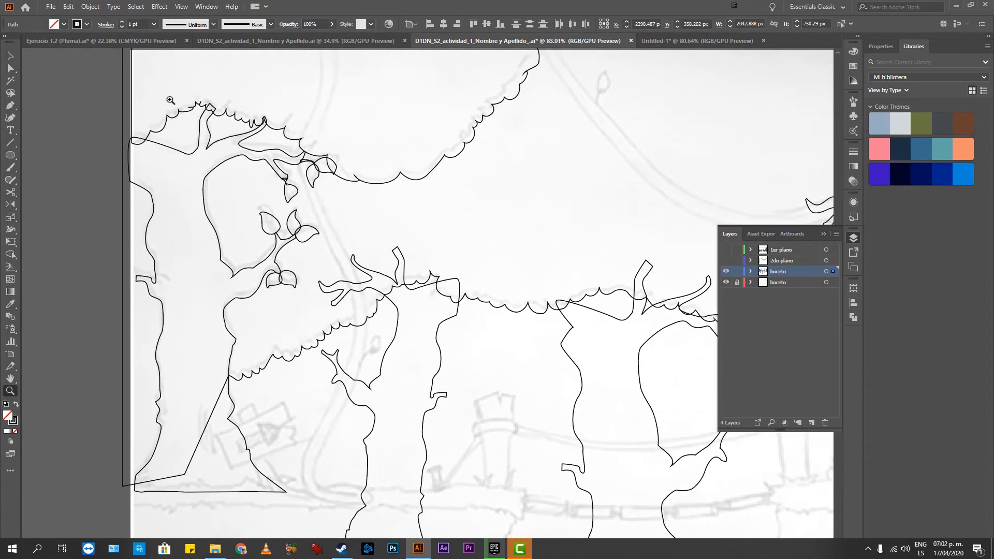
{"action": "key", "text": "v"}
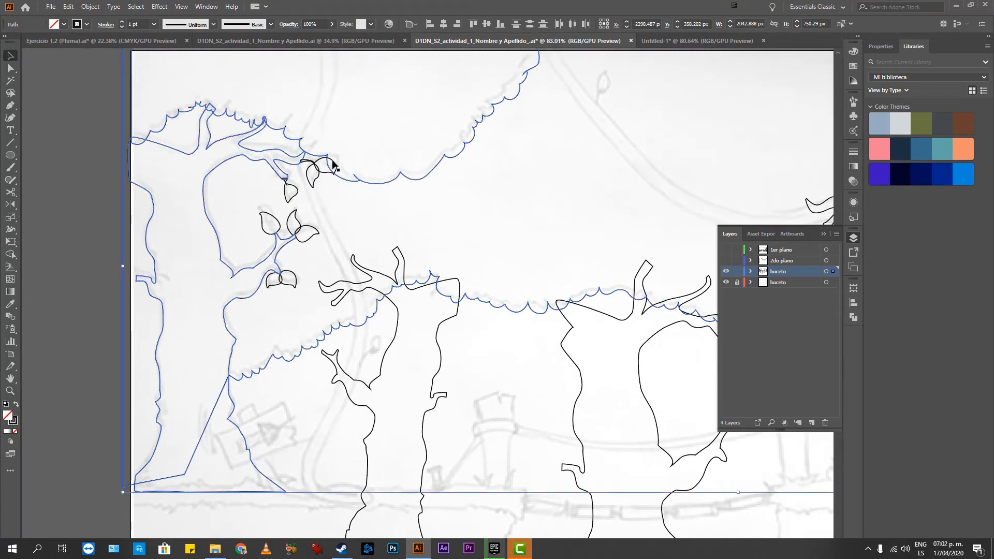
{"action": "left_click", "coordinate": [297, 196], "text": "shift"}
{"action": "left_click_drag", "start_coordinate": [256, 206], "coordinate": [315, 226]}
{"action": "left_click", "coordinate": [313, 185], "text": "shift"}
{"action": "left_click", "coordinate": [325, 157], "text": "shift"}
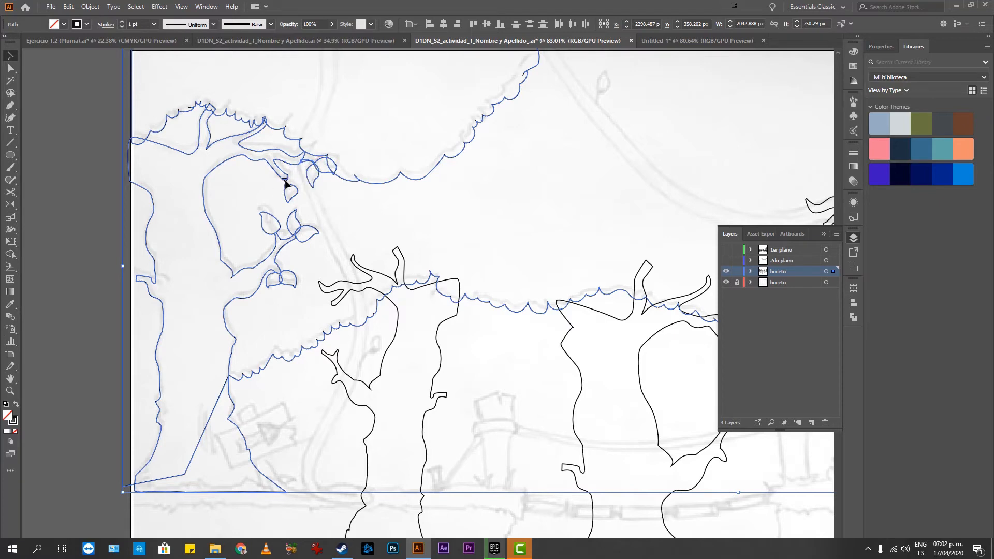
{"action": "left_click_drag", "start_coordinate": [436, 169], "coordinate": [290, 269]}
{"action": "left_click_drag", "start_coordinate": [530, 131], "coordinate": [397, 170]}
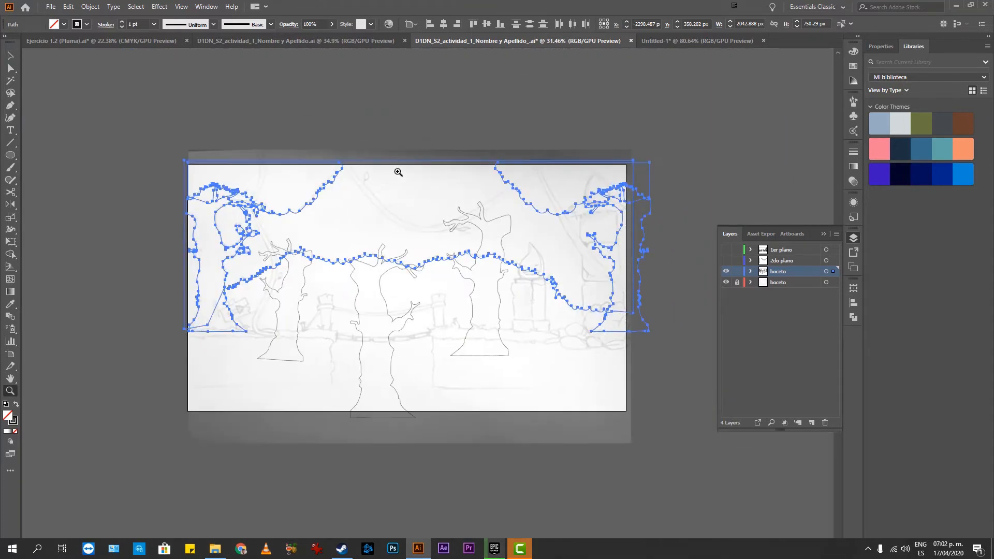
{"action": "key", "text": "Delete"}
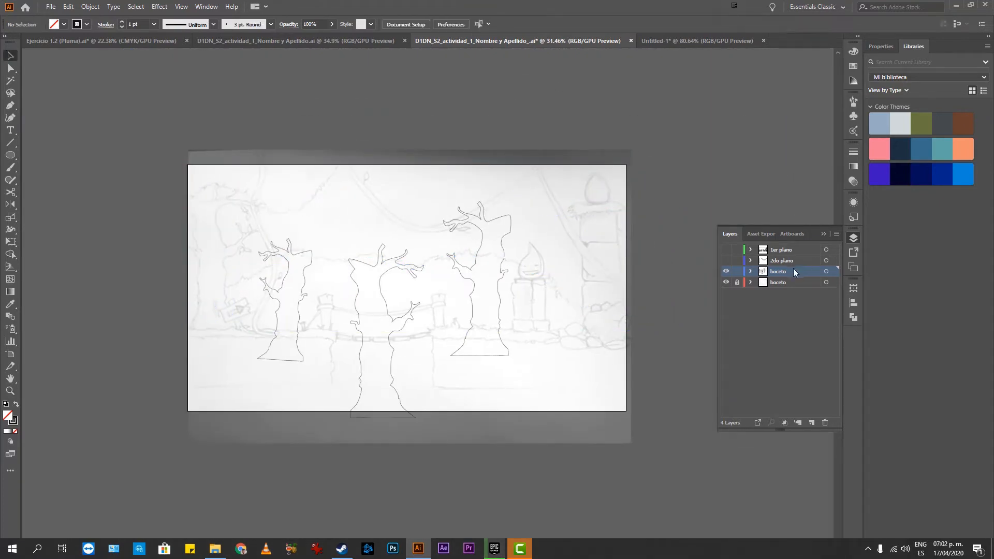
Step: Create a layer named 3er plano above the line-art layer and paste the cut trees and foliage in place on it
{"action": "left_click", "coordinate": [812, 424]}
{"action": "double_click", "coordinate": [776, 272]}
{"action": "type", "text": "3er plano"}
{"action": "key", "text": "Return"}
{"action": "key", "text": "ctrl+f"}
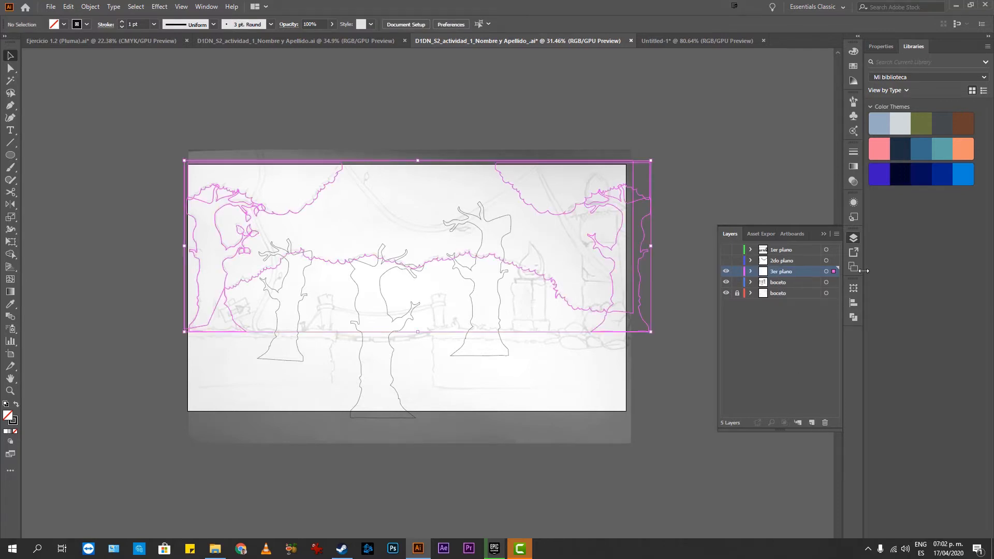
Step: Check the line-art layer holding the remaining three trees by toggling its visibility, and rename it 4to plano
{"action": "left_click", "coordinate": [726, 282]}
{"action": "left_click", "coordinate": [726, 282]}
{"action": "left_click", "coordinate": [726, 282]}
{"action": "left_click", "coordinate": [726, 282]}
{"action": "left_click", "coordinate": [776, 283]}
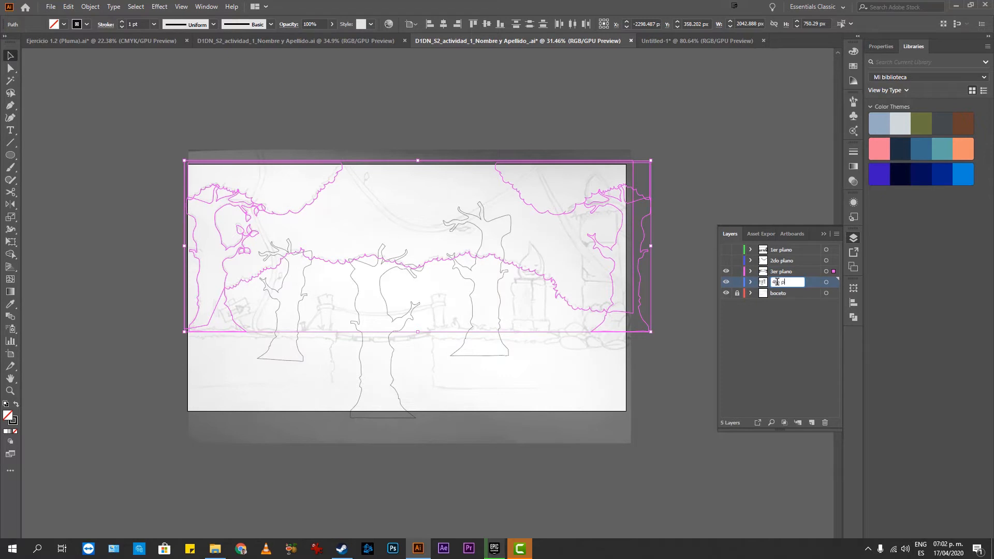
{"action": "left_click", "coordinate": [777, 282]}
{"action": "type", "text": "4to plano"}
{"action": "key", "text": "Return"}
{"action": "left_click", "coordinate": [670, 191]}
Step: Draw a rectangle about 1956 × 1124 px on the 4to plano layer, slightly larger than the artboard, as the background
{"action": "left_click_drag", "start_coordinate": [650, 133], "coordinate": [670, 111]}
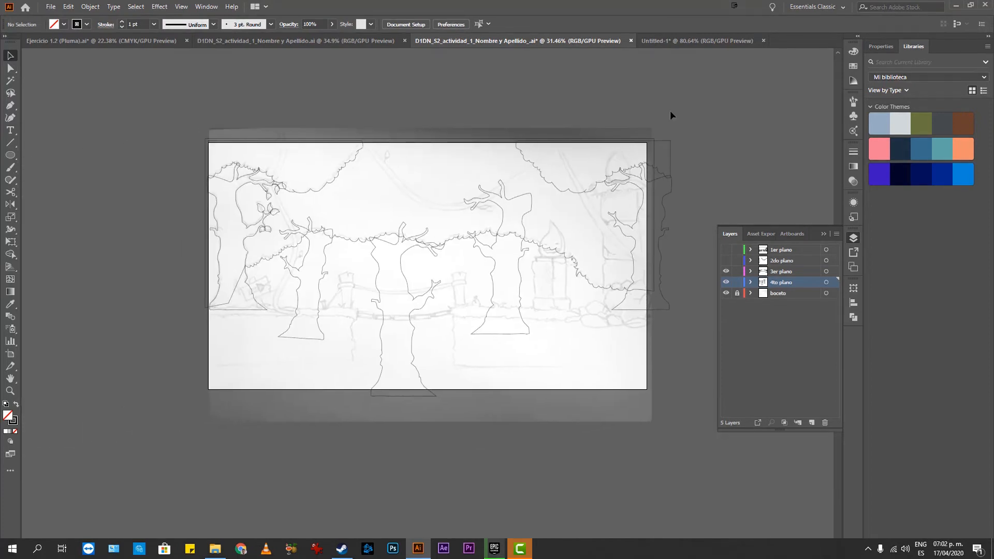
{"action": "key", "text": "m"}
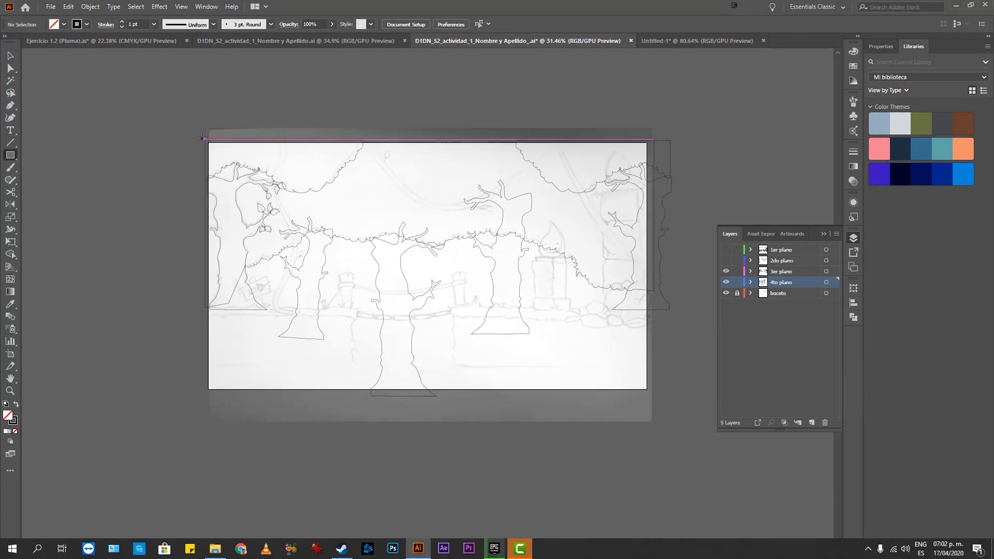
{"action": "left_click_drag", "start_coordinate": [206, 137], "coordinate": [550, 386]}
{"action": "left_click_drag", "start_coordinate": [550, 386], "coordinate": [653, 393]}
{"action": "key", "text": "v"}
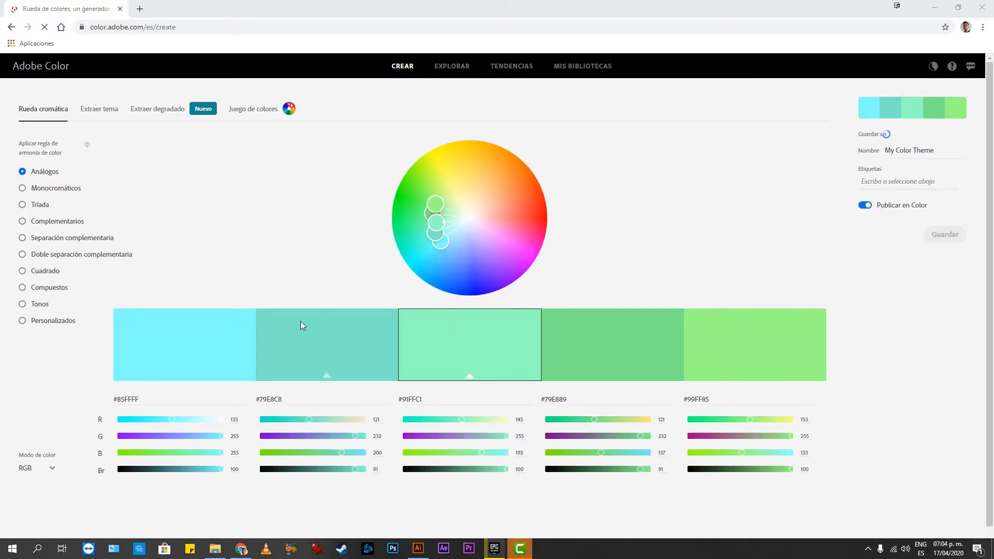
Step: Switch to Adobe Color and try shifting the analogous colour wheel scheme towards warm orange tones
{"action": "left_click", "coordinate": [101, 112]}
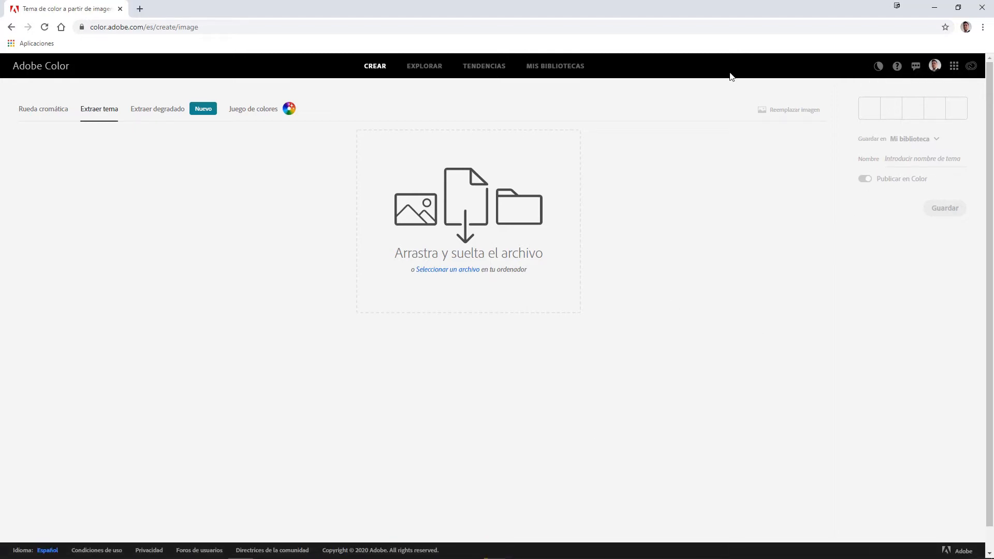
{"action": "left_click", "coordinate": [56, 113]}
{"action": "left_click_drag", "start_coordinate": [506, 233], "coordinate": [488, 196]}
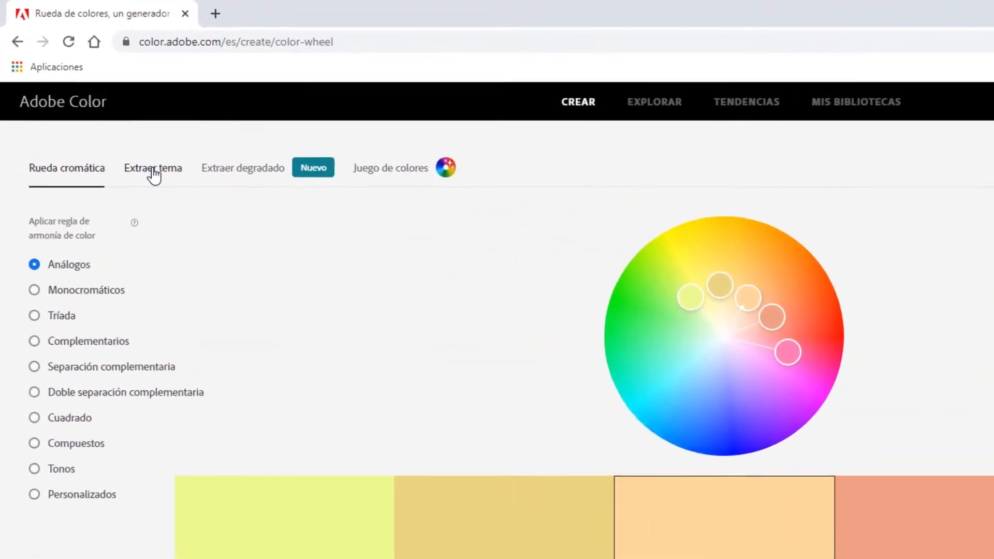
Step: Extract a theme from the Trine 4 image, save it to Mi biblioteca as color theme_Trine-4 and open the saved libraries
{"action": "left_click", "coordinate": [112, 123]}
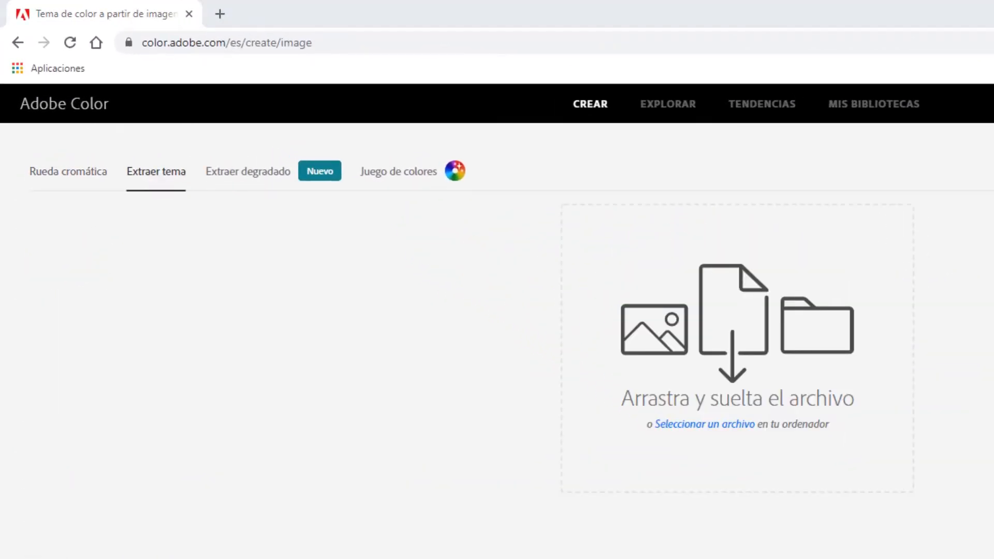
{"action": "left_click_drag", "start_coordinate": [817, 388], "coordinate": [485, 245]}
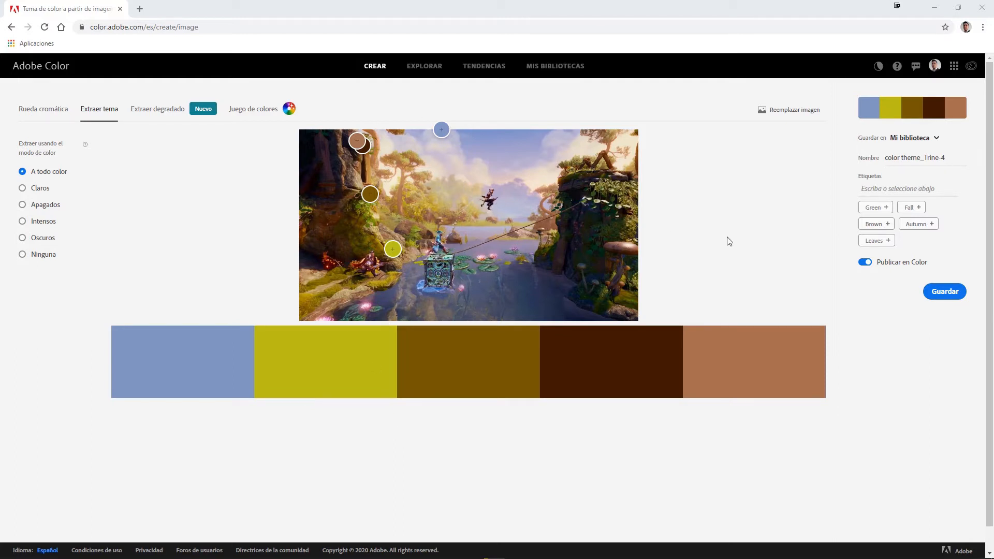
{"action": "left_click", "coordinate": [940, 297]}
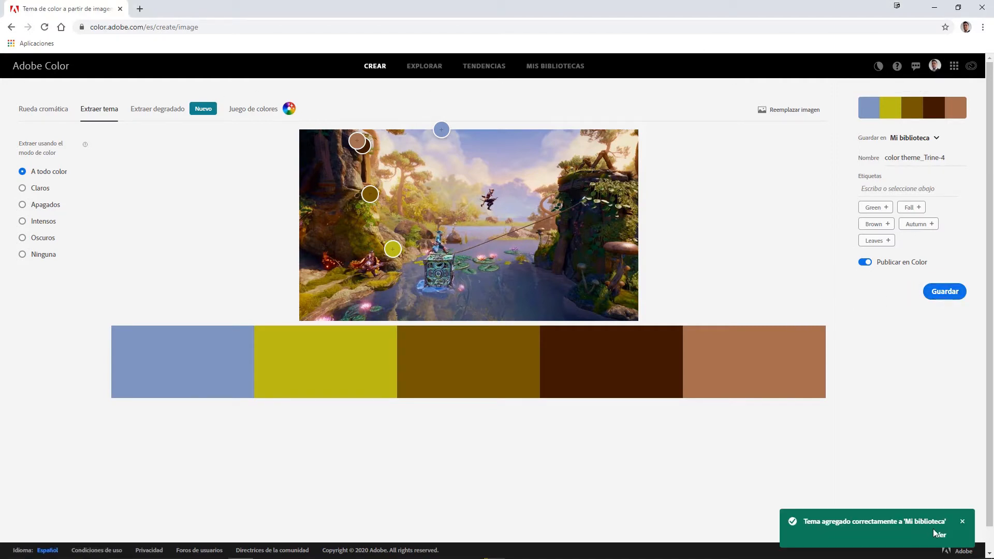
{"action": "left_click", "coordinate": [546, 71]}
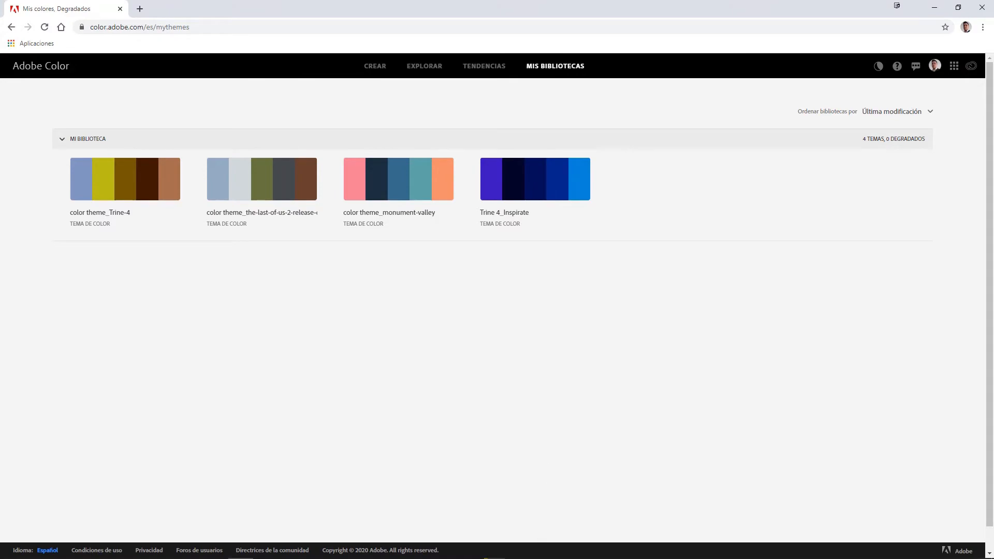
Step: Switch back to Illustrator and place the reference image Trine_4_screenshot_18.jpg on the 4to plano layer
{"action": "left_click", "coordinate": [418, 548]}
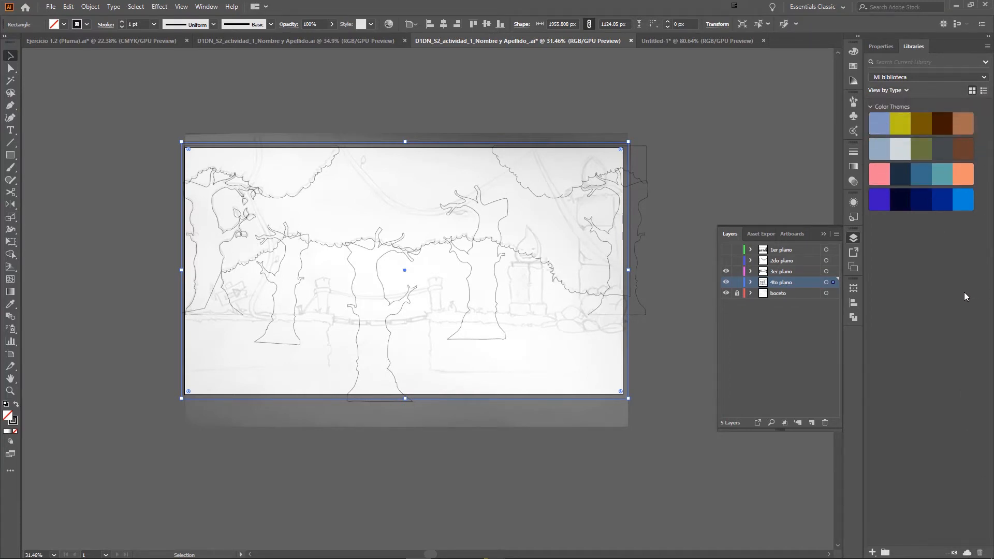
{"action": "left_click", "coordinate": [674, 331]}
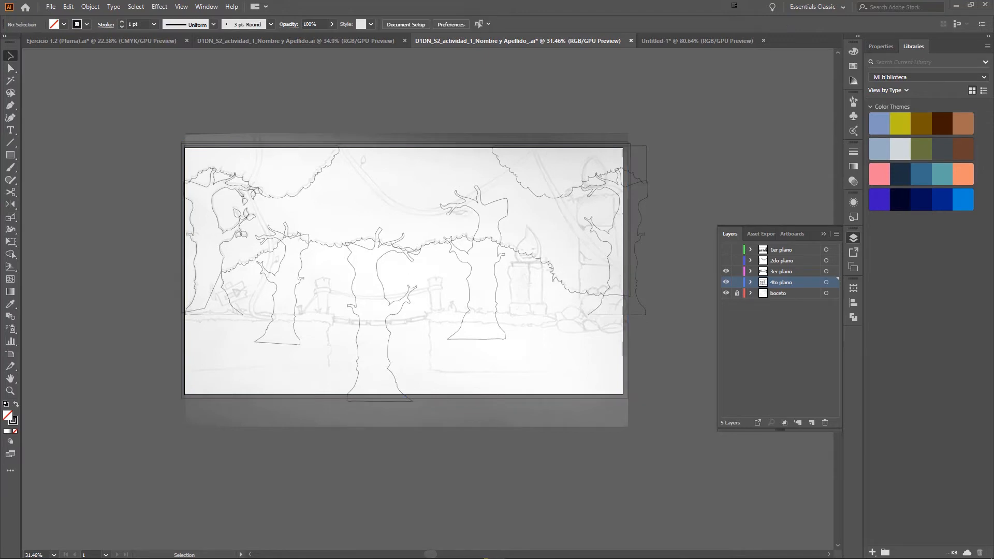
{"action": "left_click_drag", "start_coordinate": [657, 290], "coordinate": [392, 355]}
{"action": "left_click_drag", "start_coordinate": [517, 218], "coordinate": [581, 189]}
{"action": "mouse_move", "coordinate": [739, 151]}
{"action": "left_mouse_down"}
{"action": "mouse_move", "coordinate": [738, 178]}
{"action": "mouse_move", "coordinate": [513, 331]}
{"action": "mouse_move", "coordinate": [487, 336]}
{"action": "left_mouse_up"}
{"action": "key", "text": "ctrl+z"}
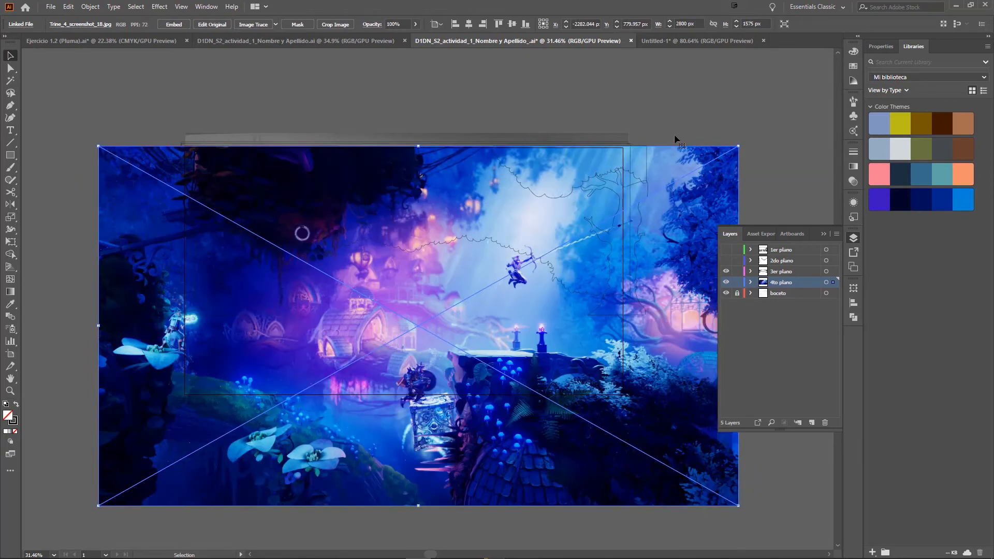
Step: Scale the reference image down to about 558 × 314 px and position it above the artboard's upper-left corner
{"action": "left_click_drag", "start_coordinate": [741, 147], "coordinate": [528, 264]}
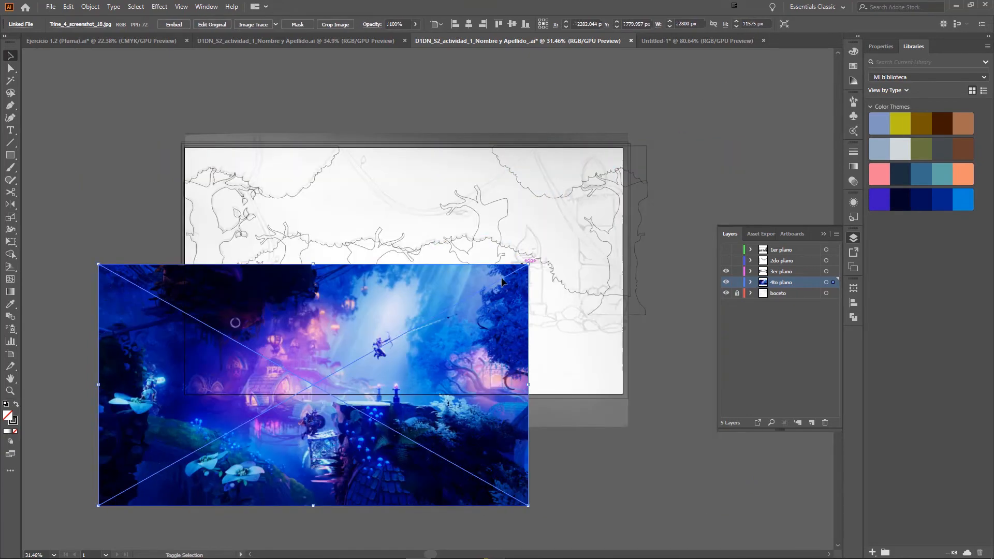
{"action": "mouse_move", "coordinate": [376, 387]}
{"action": "left_mouse_down"}
{"action": "mouse_move", "coordinate": [500, 270]}
{"action": "mouse_move", "coordinate": [533, 264]}
{"action": "mouse_move", "coordinate": [456, 49]}
{"action": "mouse_move", "coordinate": [420, 129]}
{"action": "mouse_move", "coordinate": [418, 103]}
{"action": "left_mouse_up"}
{"action": "left_click_drag", "start_coordinate": [427, 140], "coordinate": [536, 169]}
{"action": "left_click", "coordinate": [536, 169], "text": "ctrl+alt"}
{"action": "left_click_drag", "start_coordinate": [621, 50], "coordinate": [436, 208]}
{"action": "key", "text": "v"}
{"action": "left_click_drag", "start_coordinate": [425, 69], "coordinate": [343, 115]}
{"action": "left_click_drag", "start_coordinate": [334, 150], "coordinate": [339, 149]}
{"action": "left_click_drag", "start_coordinate": [480, 145], "coordinate": [470, 114]}
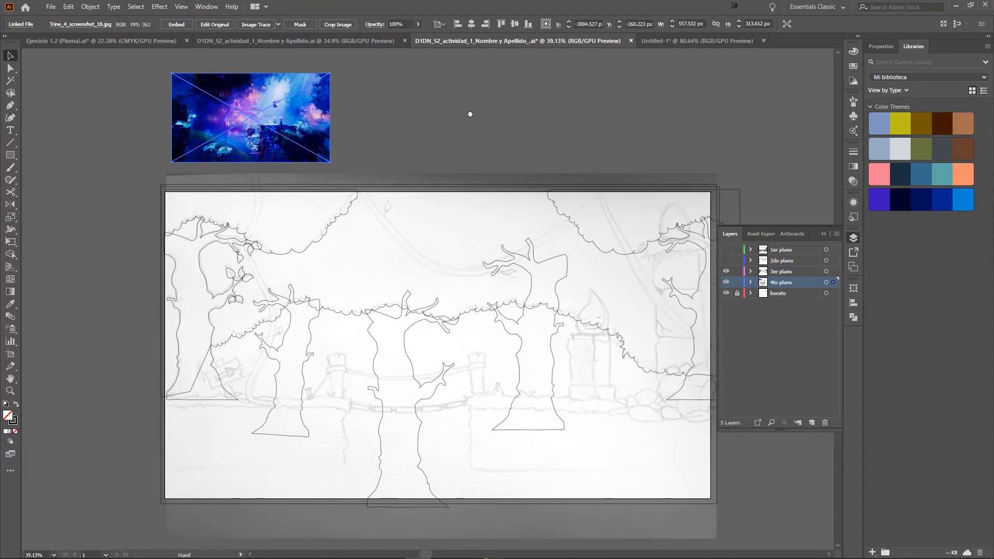
Step: Collapse the layer list and show the saved Mi biblioteca themes in Adobe Color Themes
{"action": "left_click", "coordinate": [824, 234]}
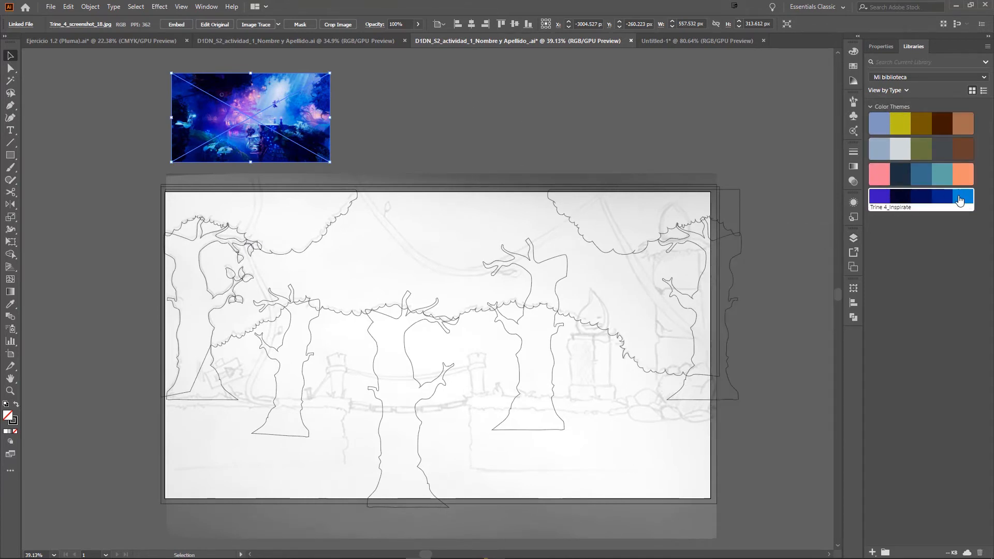
{"action": "left_click", "coordinate": [853, 132]}
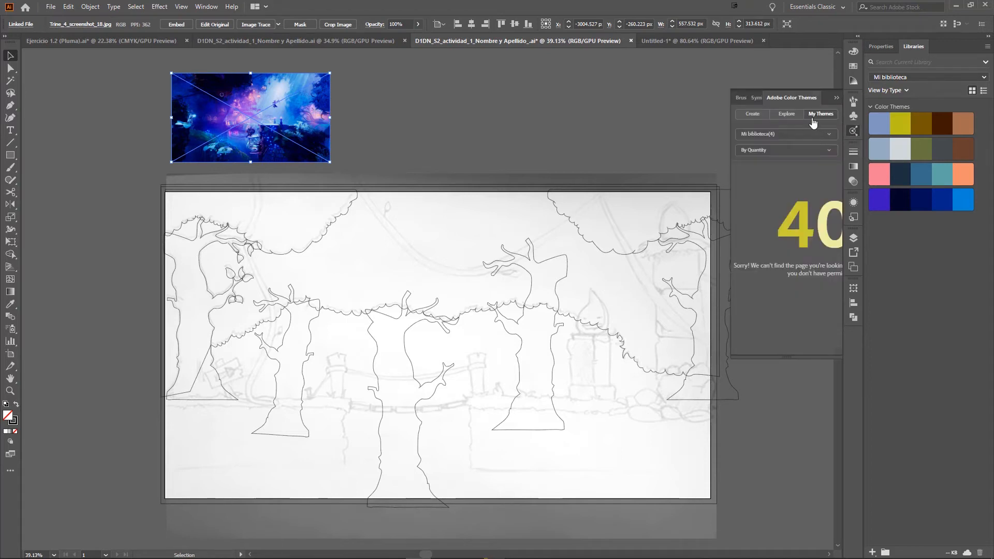
{"action": "left_click", "coordinate": [814, 114]}
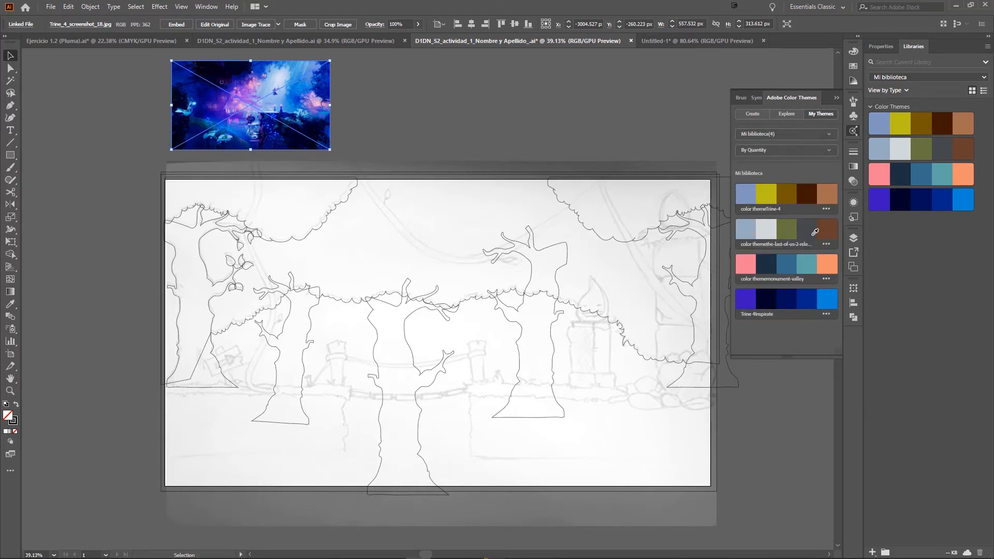
Step: Try filling the background rectangle with the bright blue of the library's Trine 4_Inspirate theme, and undo the fill
{"action": "left_click_drag", "start_coordinate": [655, 140], "coordinate": [631, 148]}
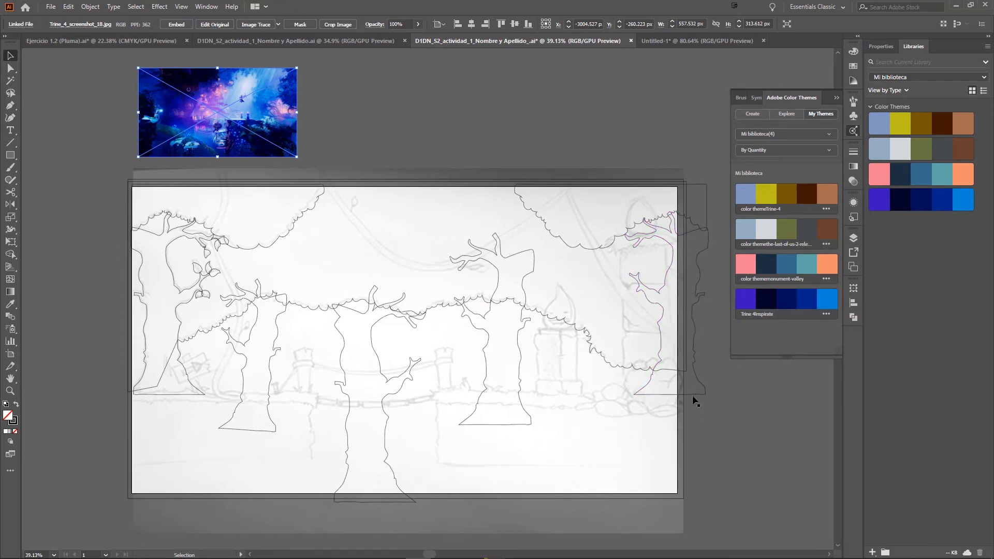
{"action": "left_click", "coordinate": [684, 428]}
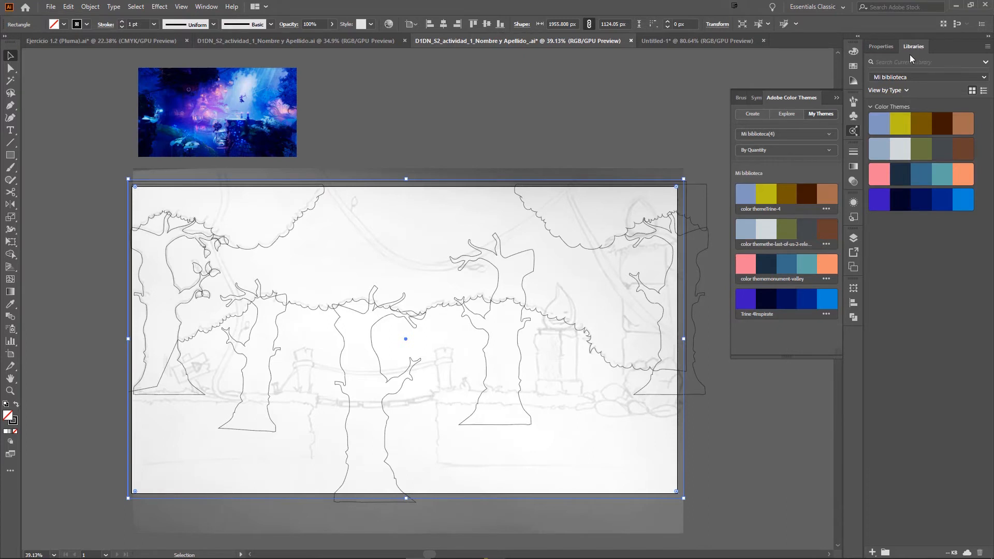
{"action": "left_click", "coordinate": [964, 198]}
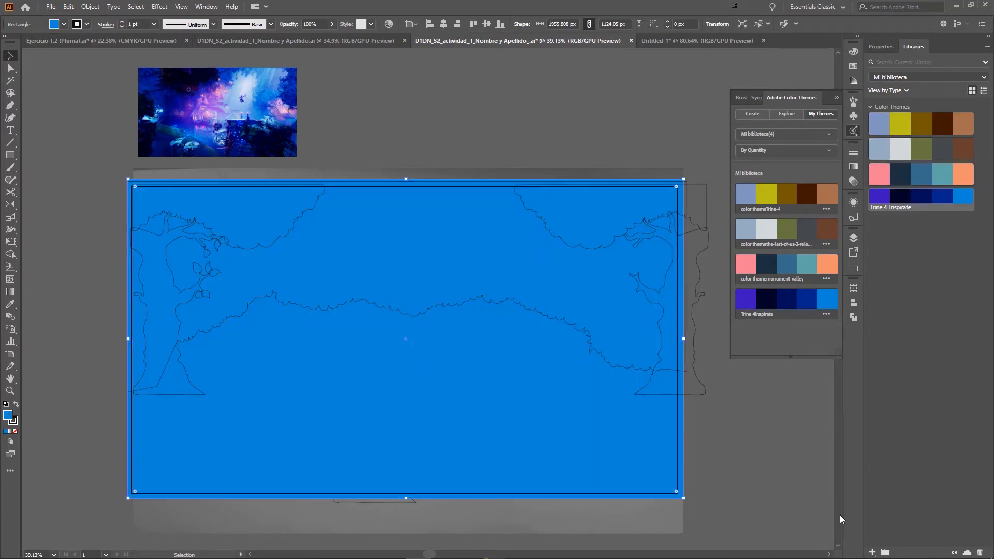
{"action": "key", "text": "ctrl+z"}
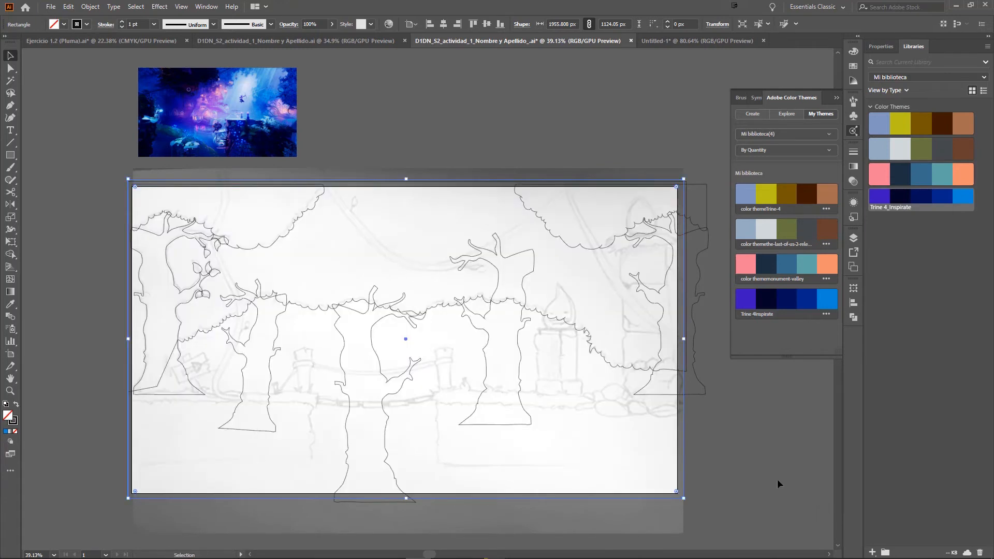
Step: Fill the background rectangle with the bright blue of the Trine 4 Inspirate theme from Adobe Color Themes
{"action": "left_click", "coordinate": [703, 453]}
{"action": "left_click", "coordinate": [684, 440]}
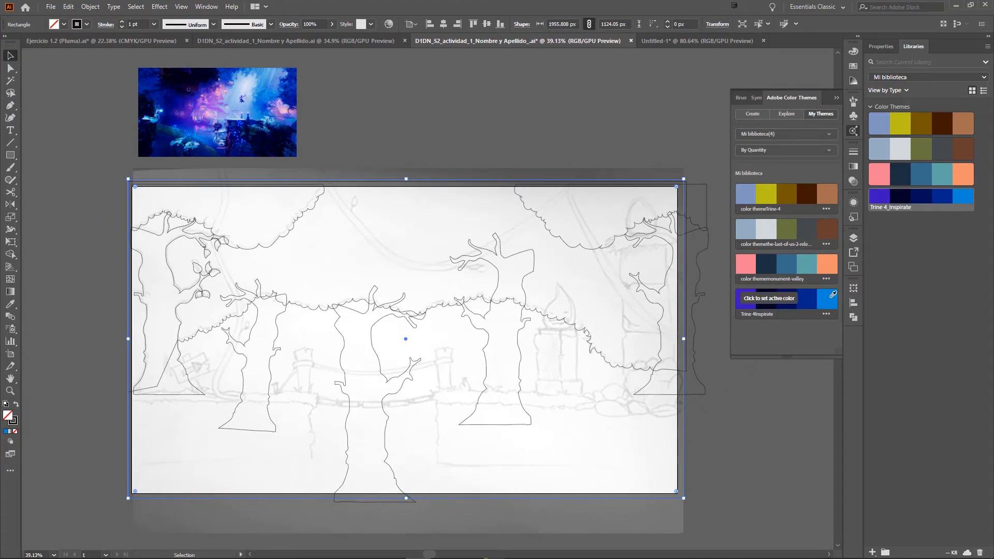
{"action": "left_click", "coordinate": [833, 295]}
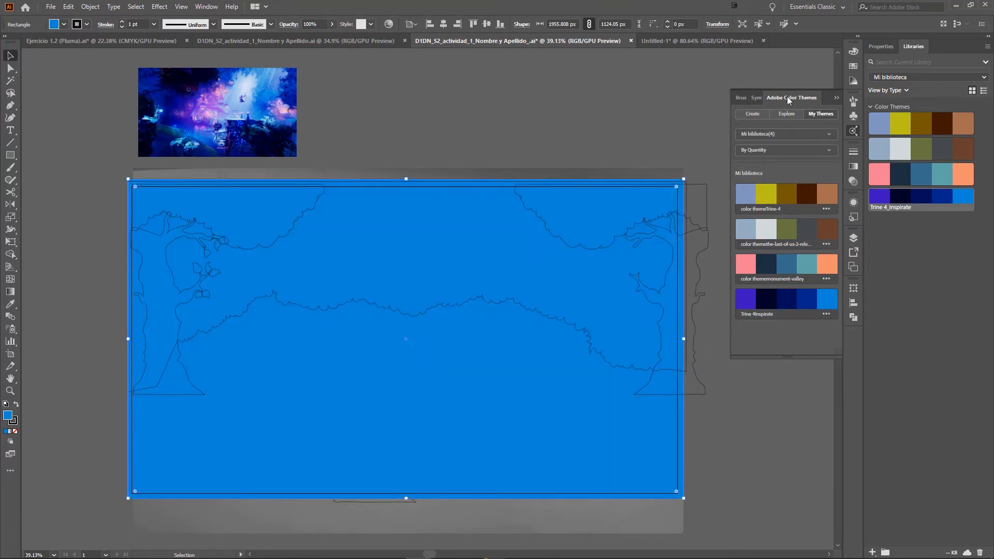
Step: Move the reference image right so it sits above the middle of the artboard
{"action": "key", "text": "space"}
{"action": "left_click_drag", "start_coordinate": [208, 325], "coordinate": [212, 297]}
{"action": "key", "text": "space"}
{"action": "left_click_drag", "start_coordinate": [365, 155], "coordinate": [379, 186]}
{"action": "left_click_drag", "start_coordinate": [276, 92], "coordinate": [455, 82]}
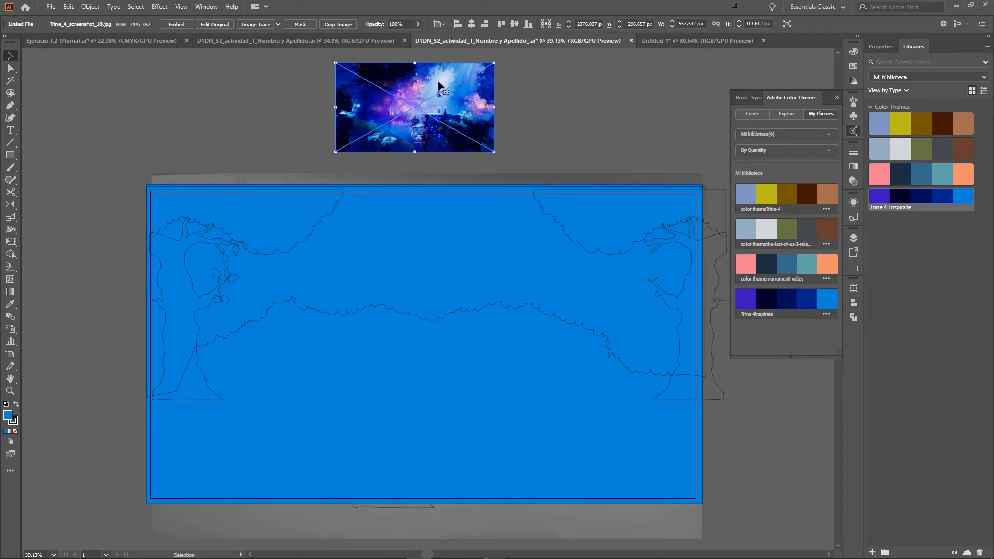
Step: Lighten the background rectangle's fill to a brighter sky blue with the Color Picker
{"action": "left_click", "coordinate": [633, 459]}
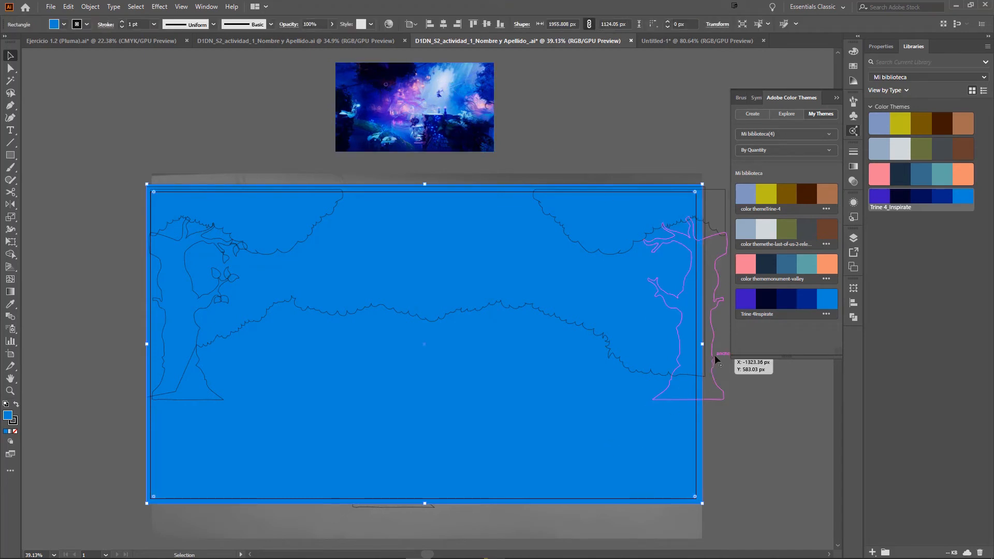
{"action": "double_click", "coordinate": [8, 415]}
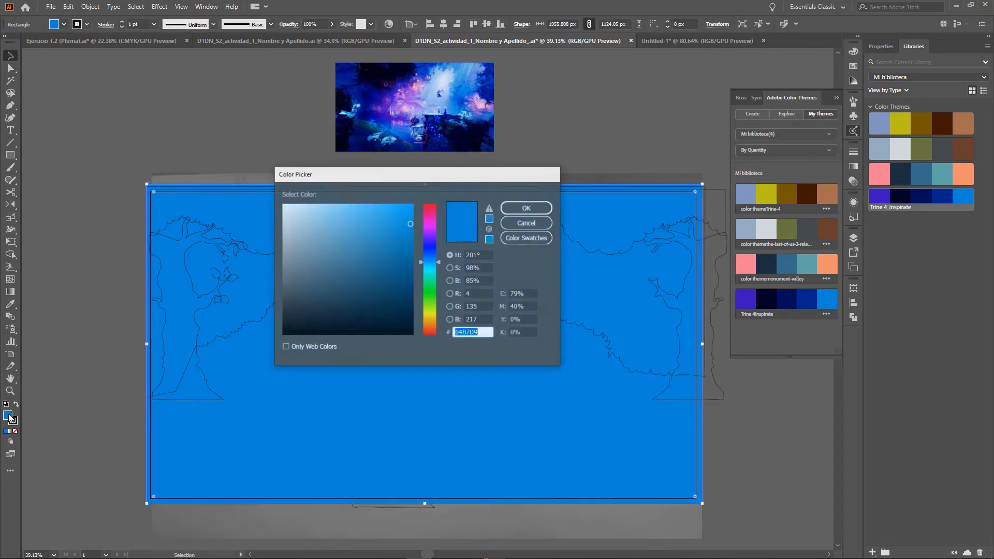
{"action": "left_click", "coordinate": [400, 214]}
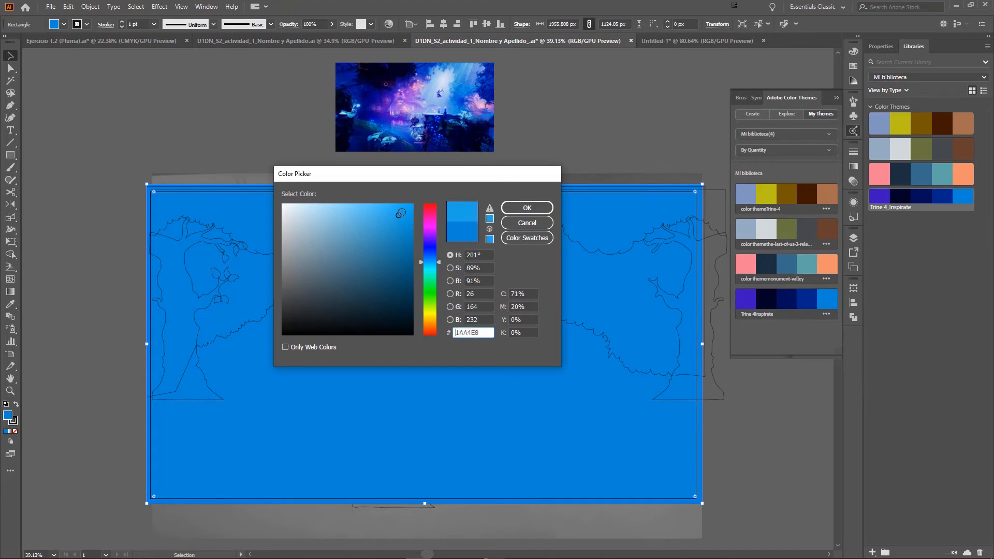
{"action": "left_click", "coordinate": [520, 206]}
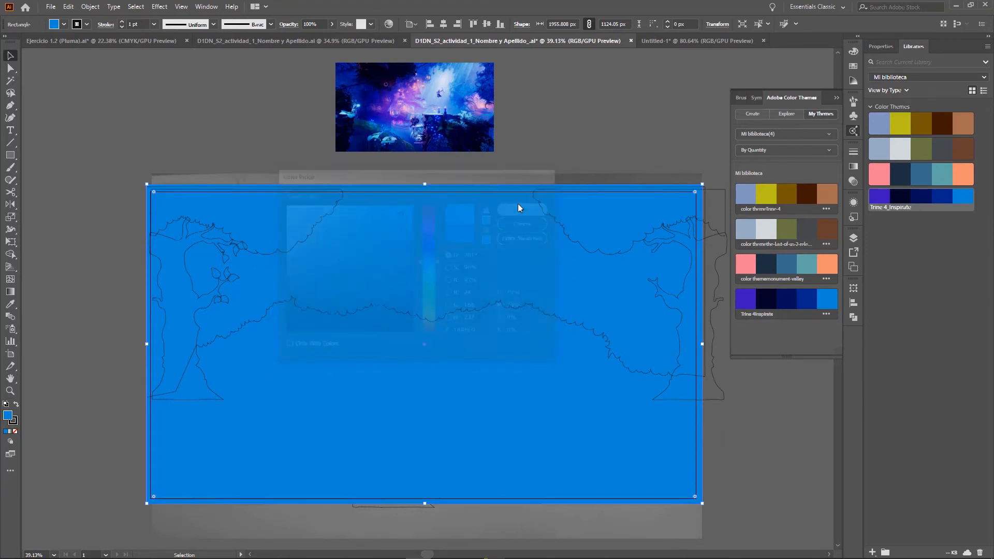
Step: Move the reference image slightly down and left, closer to the artboard's upper edge
{"action": "left_click", "coordinate": [426, 117]}
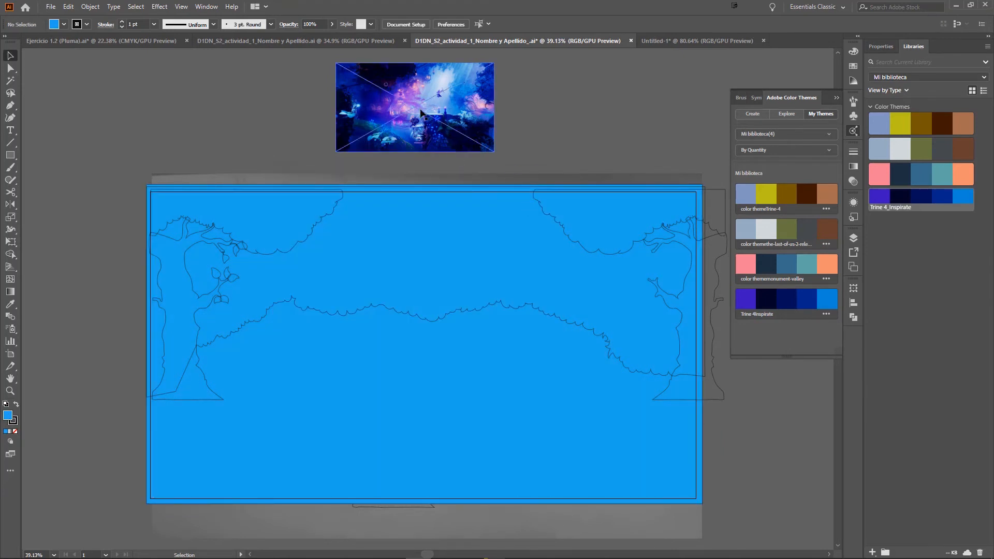
{"action": "left_click_drag", "start_coordinate": [440, 97], "coordinate": [400, 96]}
{"action": "key", "text": "ctrl+space"}
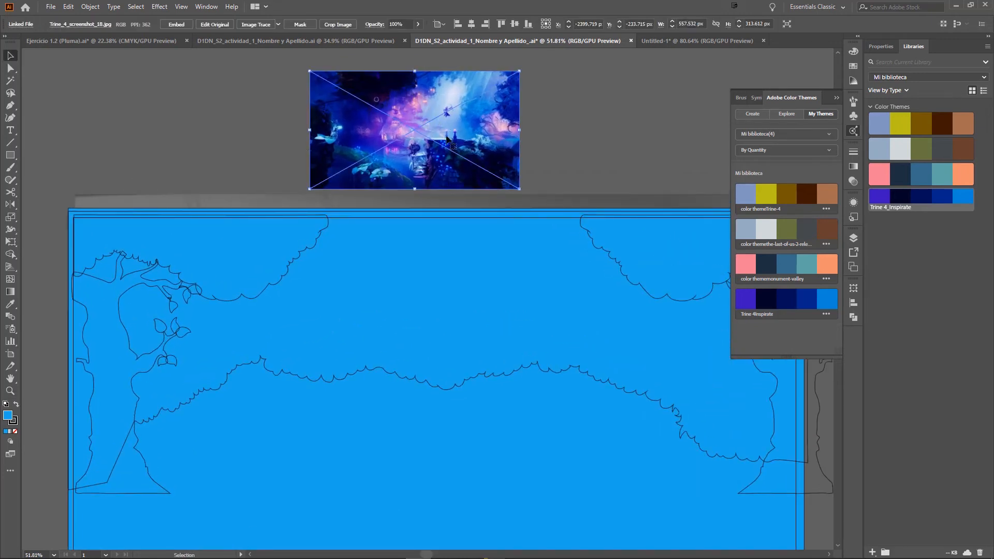
Step: Fill the large background foliage silhouette with the dark blue next to the bright blue in the Trine 4 Inspirate theme
{"action": "scroll", "coordinate": [582, 324], "scroll_direction": "down", "scroll_amount": 3}
{"action": "left_click", "coordinate": [568, 334]}
{"action": "scroll", "coordinate": [565, 335], "scroll_direction": "right", "scroll_amount": 2}
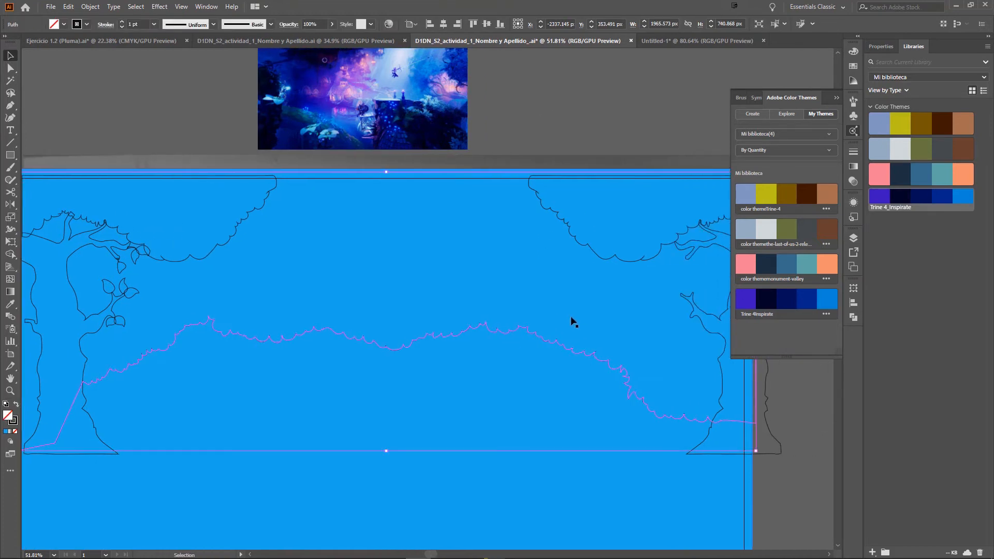
{"action": "scroll", "coordinate": [304, 339], "scroll_direction": "left", "scroll_amount": 1}
{"action": "left_click", "coordinate": [815, 302]}
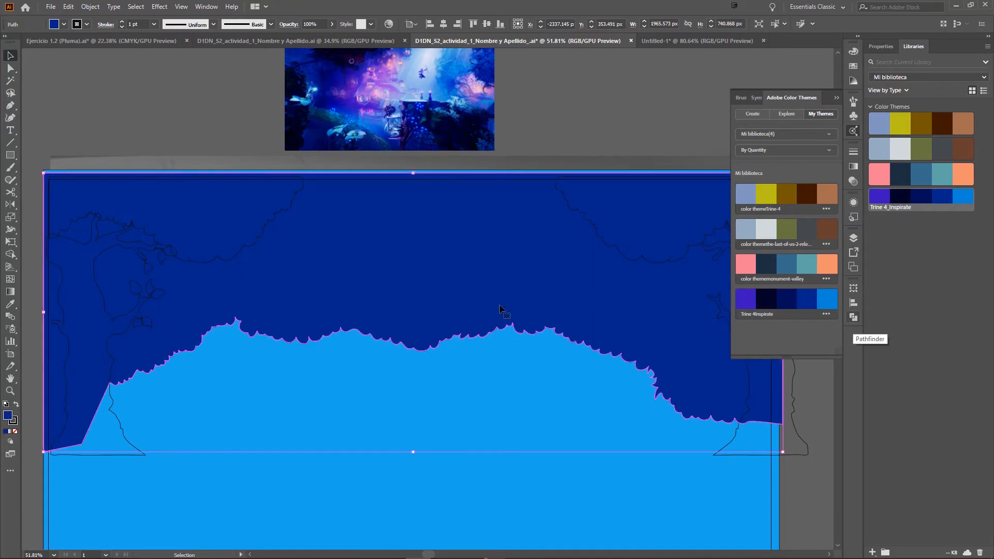
Step: Fill both upper foliage masses and both tree trunks with dark blue #03258C from the Trine 4 Inspirate theme
{"action": "left_click", "coordinate": [284, 214]}
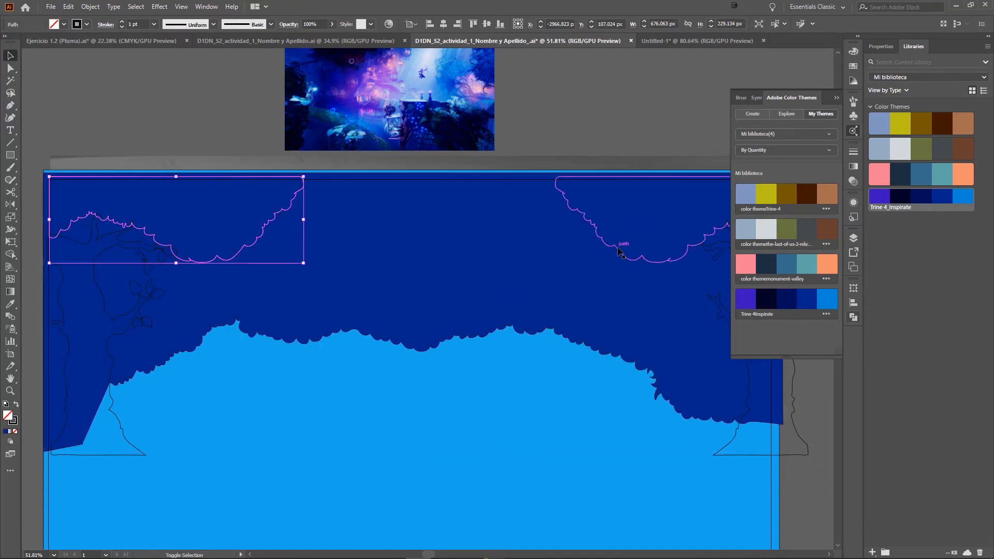
{"action": "left_click", "coordinate": [633, 261], "text": "shift"}
{"action": "left_click_drag", "start_coordinate": [633, 262], "coordinate": [603, 234]}
{"action": "scroll", "coordinate": [572, 240], "scroll_direction": "down", "scroll_amount": 1}
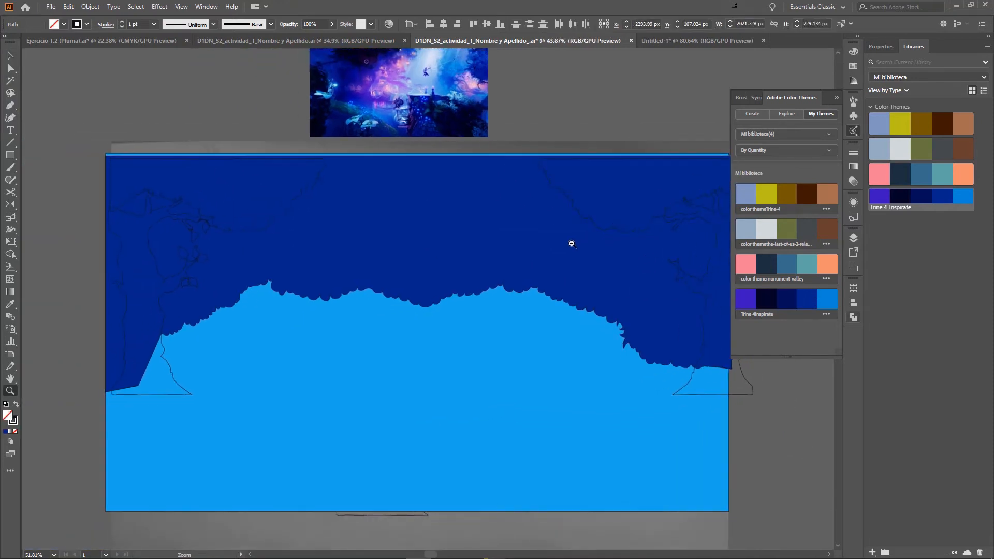
{"action": "left_click", "coordinate": [688, 234], "text": "shift"}
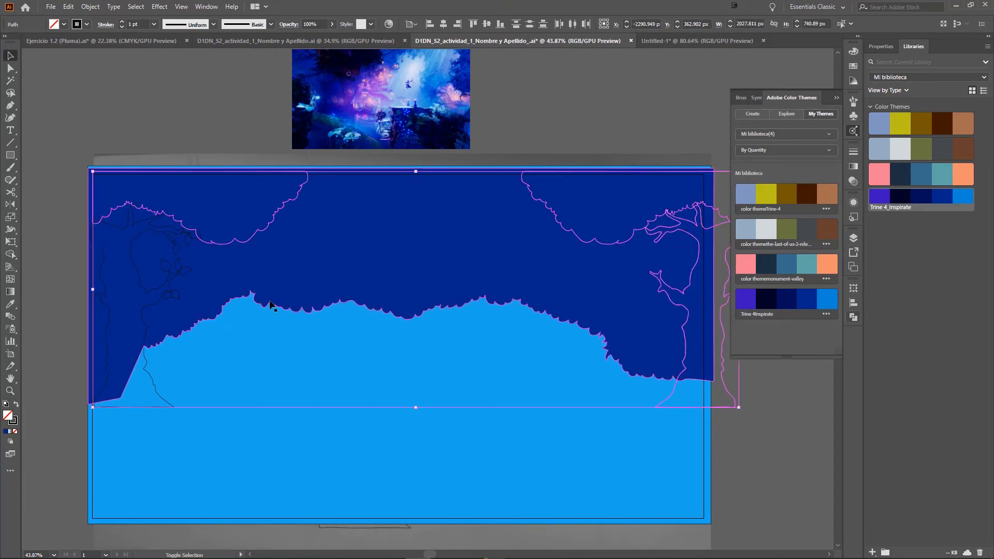
{"action": "left_click", "coordinate": [158, 235], "text": "shift"}
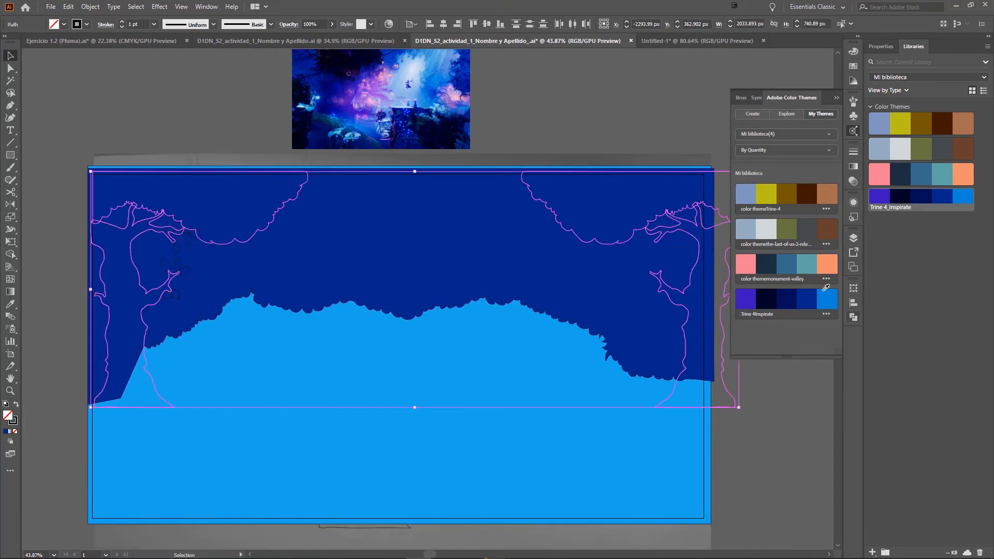
{"action": "left_click", "coordinate": [807, 297]}
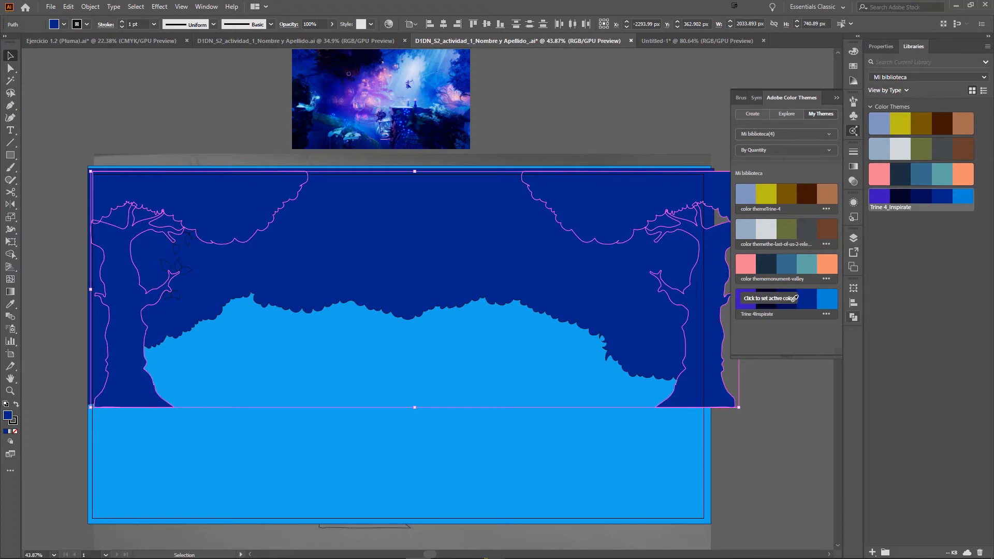
{"action": "left_click", "coordinate": [796, 305]}
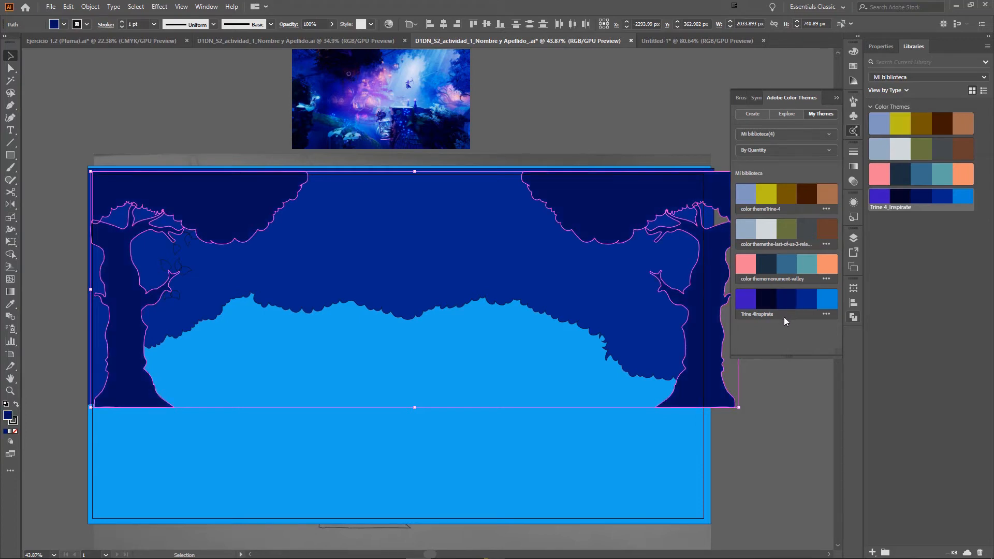
{"action": "left_click", "coordinate": [812, 297]}
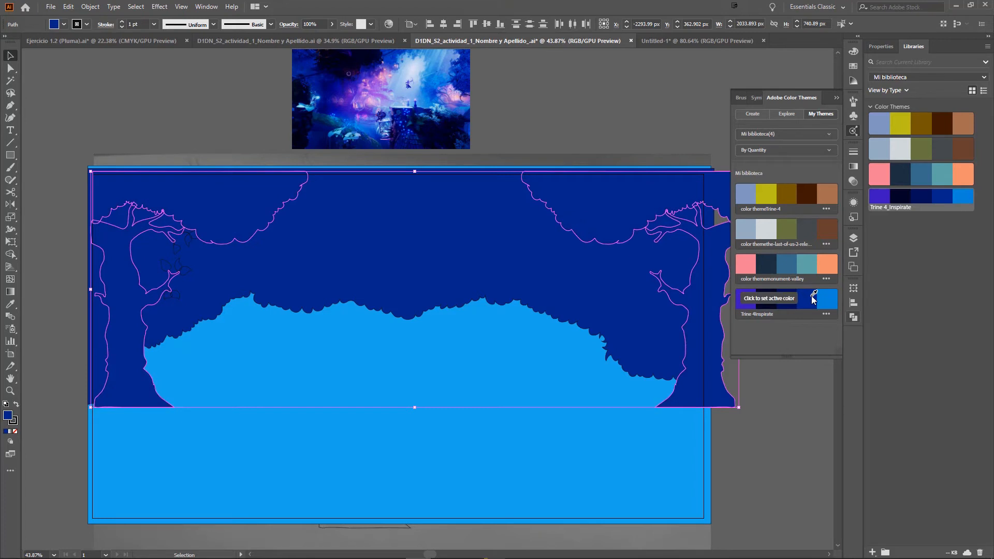
Step: Fill the large background foliage silhouette with the navy #020F59 of the Trine 4 Inspirate theme and clear the selection
{"action": "left_click", "coordinate": [519, 267]}
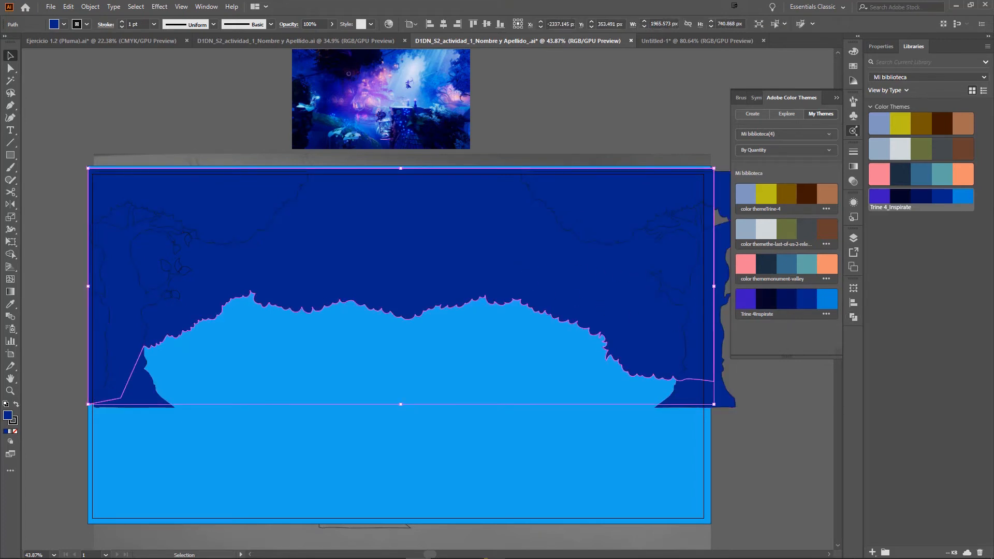
{"action": "left_click", "coordinate": [789, 298]}
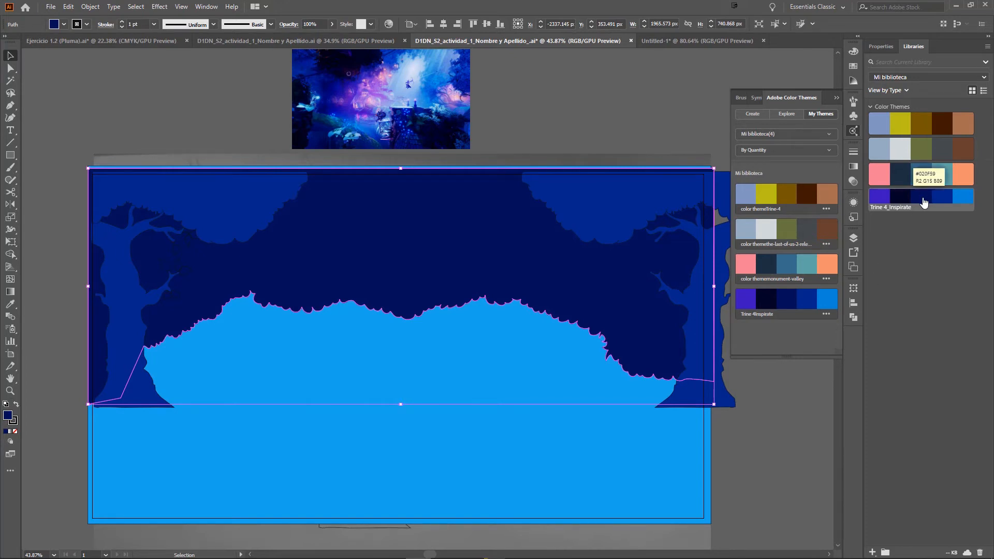
{"action": "left_click", "coordinate": [526, 139]}
Step: Remove the stroke from the two upper foliage masses, both trees and the background foliage silhouette
{"action": "key", "text": "z"}
{"action": "left_click_drag", "start_coordinate": [224, 204], "coordinate": [327, 237]}
{"action": "left_click_drag", "start_coordinate": [114, 233], "coordinate": [268, 234]}
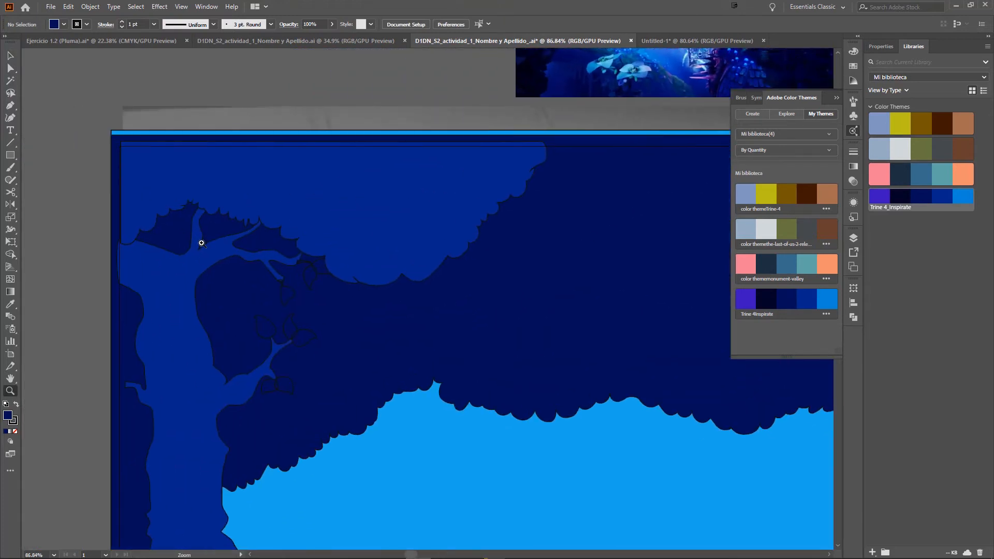
{"action": "key", "text": "v"}
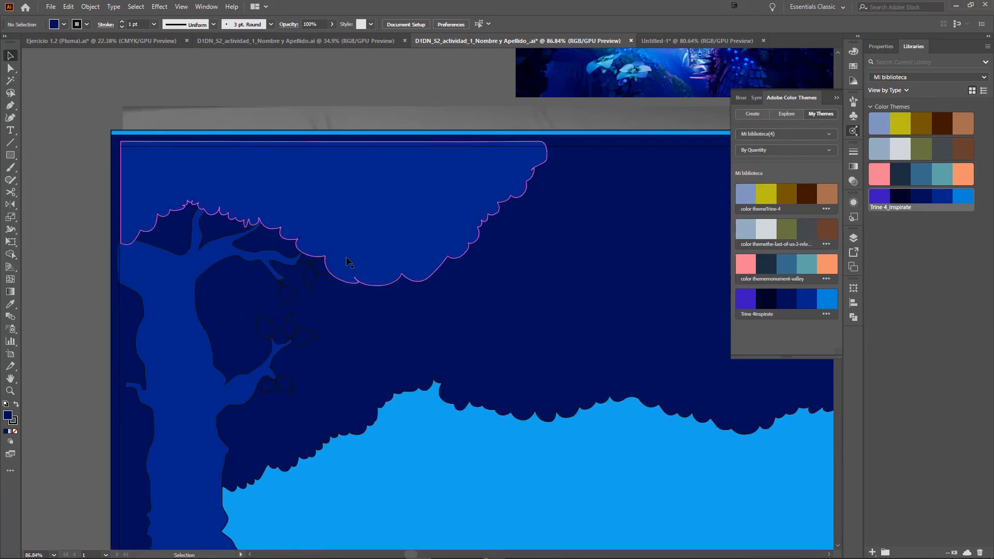
{"action": "left_click", "coordinate": [357, 229]}
{"action": "key", "text": "z"}
{"action": "scroll", "coordinate": [102, 333], "scroll_direction": "down", "scroll_amount": 3}
{"action": "scroll", "coordinate": [102, 333], "scroll_direction": "right", "scroll_amount": 3}
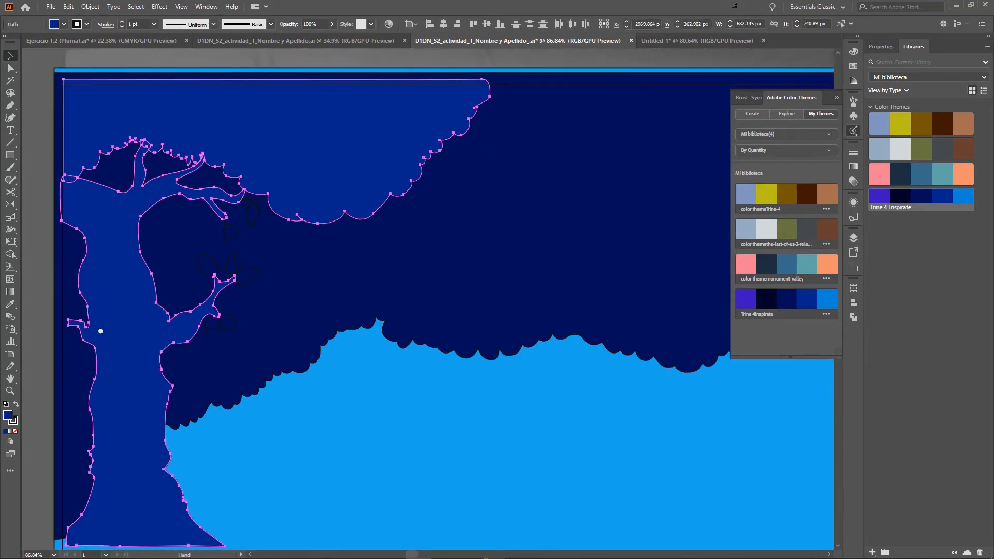
{"action": "left_click_drag", "start_coordinate": [94, 346], "coordinate": [57, 357]}
{"action": "key", "text": "v"}
{"action": "left_click", "coordinate": [368, 265], "text": "shift"}
{"action": "left_click_drag", "start_coordinate": [486, 241], "coordinate": [293, 260]}
{"action": "left_click", "coordinate": [483, 224], "text": "shift"}
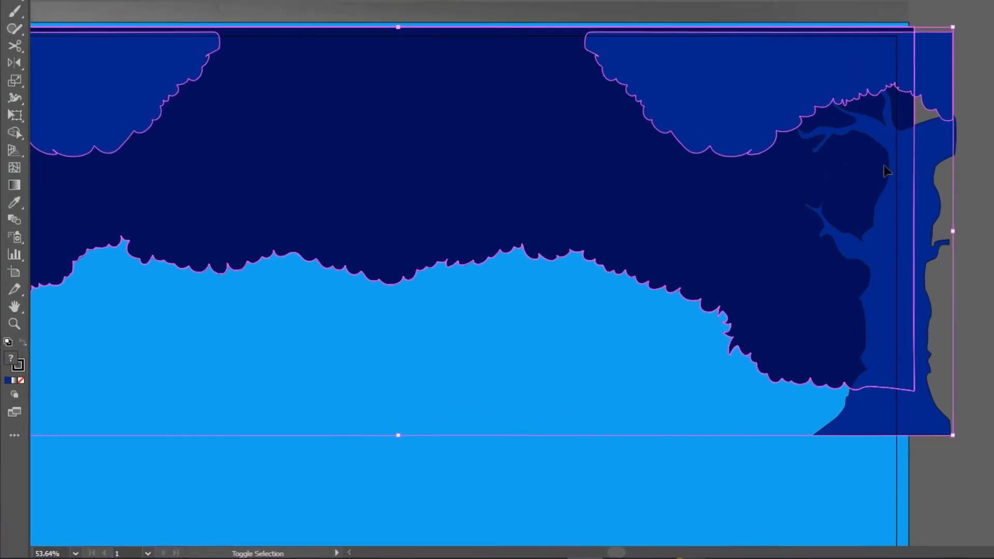
{"action": "left_click", "coordinate": [894, 168], "text": "shift"}
{"action": "left_click_drag", "start_coordinate": [204, 295], "coordinate": [576, 195]}
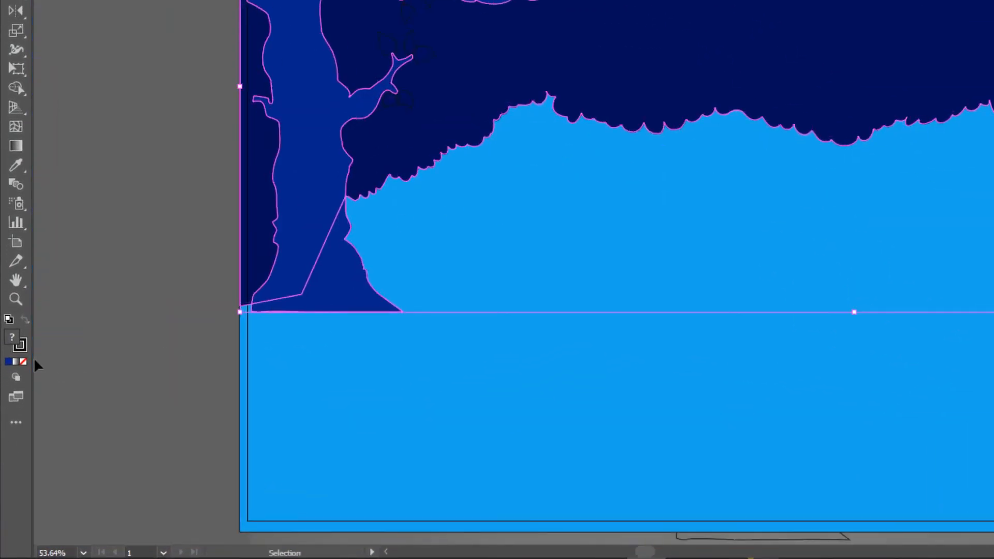
{"action": "left_click", "coordinate": [21, 346]}
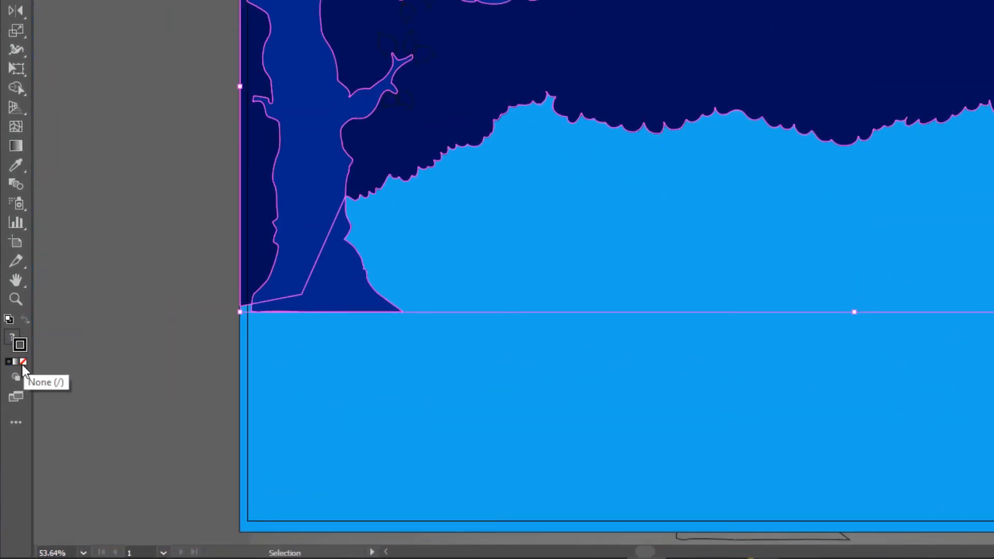
{"action": "left_click", "coordinate": [23, 362]}
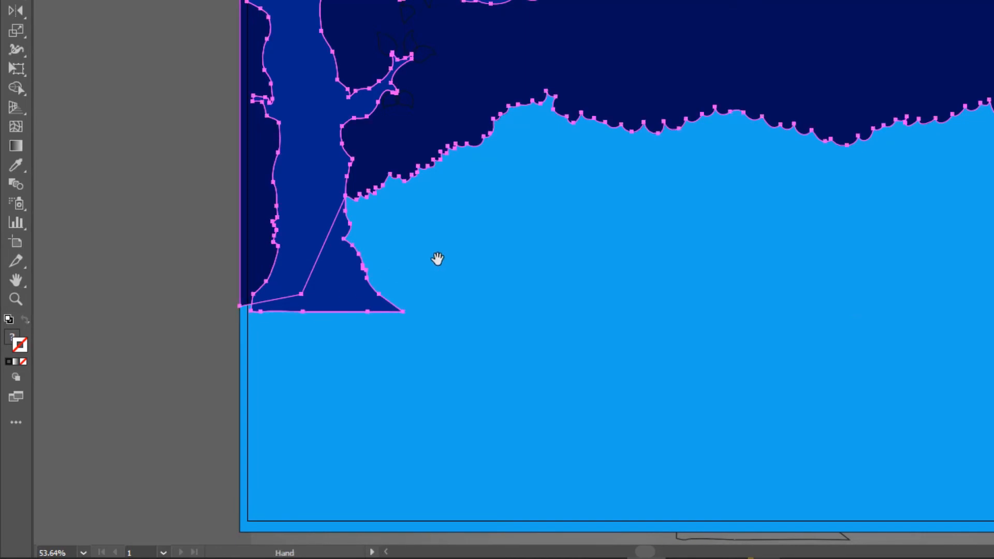
Step: Remove the stroke from the leaves on the left tree and fill them with dark blue #03258C from the Trine 4_Inspirate theme
{"action": "left_click", "coordinate": [249, 78]}
{"action": "left_click_drag", "start_coordinate": [299, 68], "coordinate": [386, 147]}
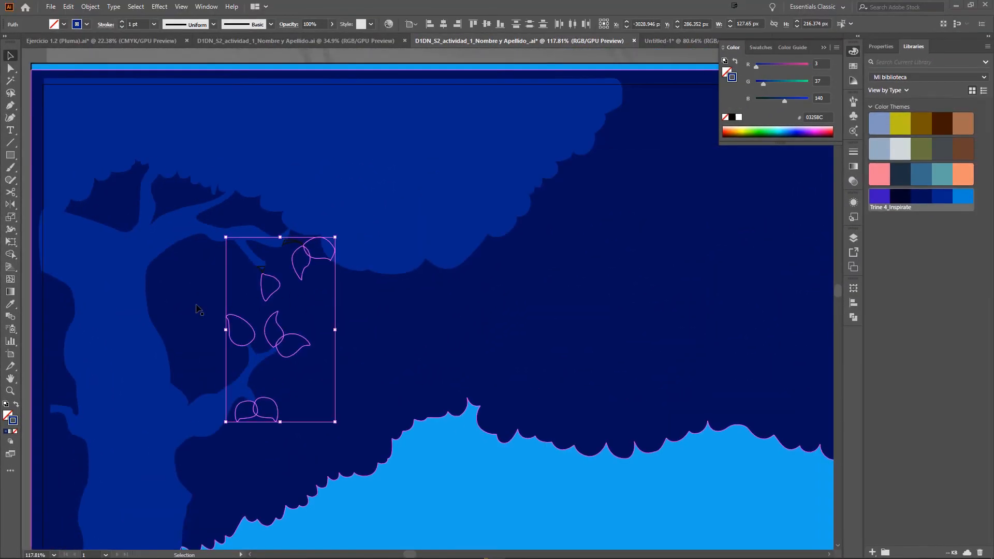
{"action": "left_click", "coordinate": [8, 418]}
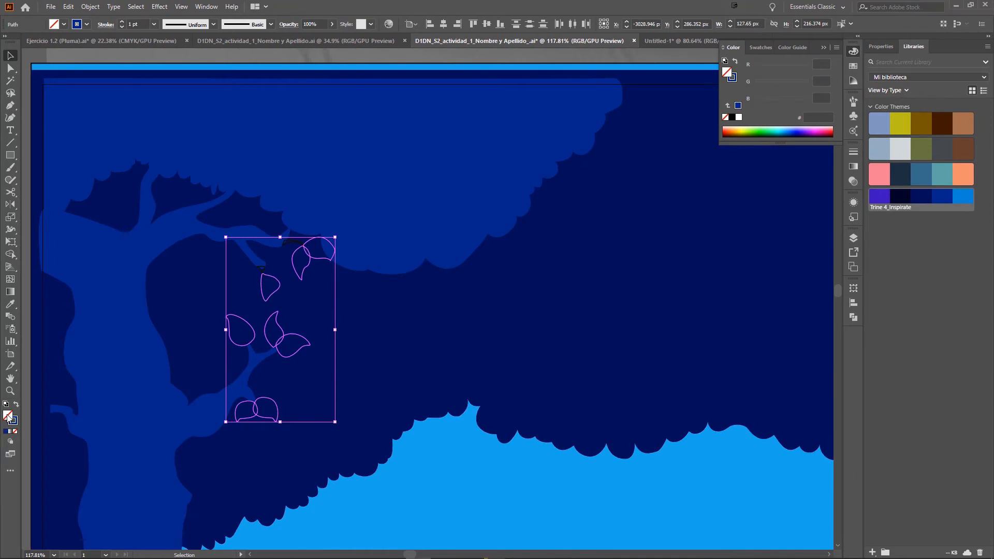
{"action": "left_click", "coordinate": [14, 422]}
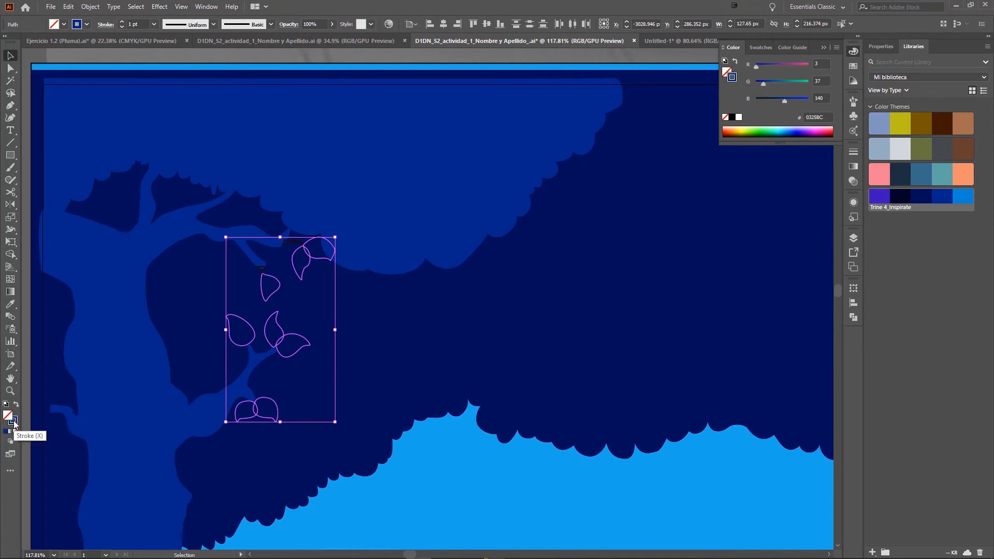
{"action": "left_click", "coordinate": [15, 431]}
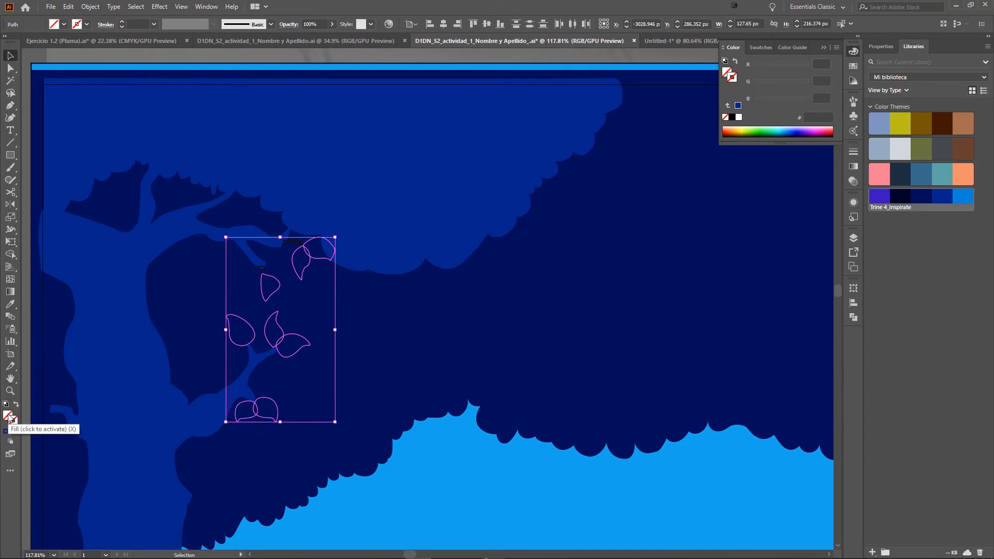
{"action": "left_click_drag", "start_coordinate": [666, 268], "coordinate": [550, 319]}
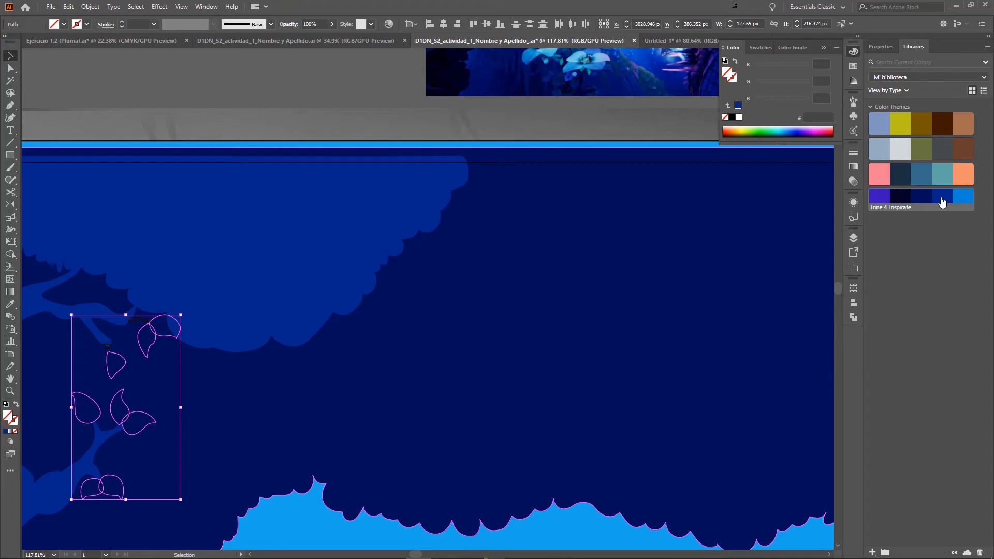
{"action": "left_click", "coordinate": [927, 199]}
{"action": "left_click", "coordinate": [949, 200]}
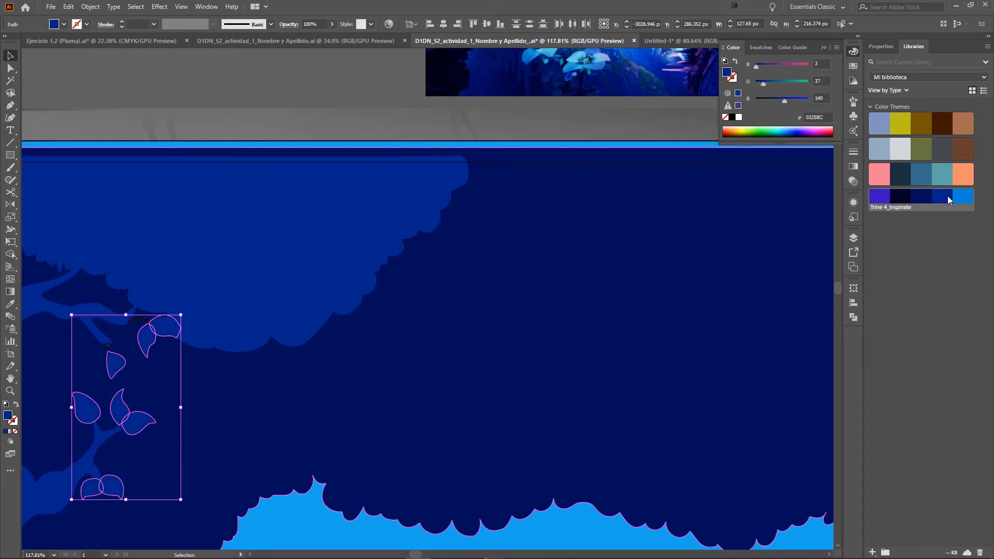
Step: Color the two small pieces at the left tree's branch tips with dark blue #03258C for both fill and stroke
{"action": "left_click", "coordinate": [139, 320]}
{"action": "left_click", "coordinate": [117, 346], "text": "shift"}
{"action": "left_click", "coordinate": [110, 345], "text": "shift"}
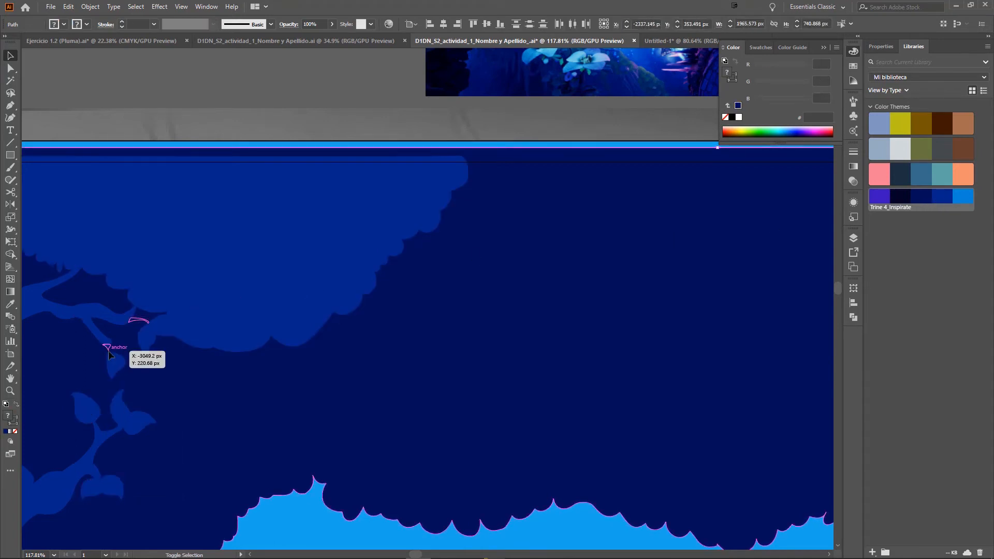
{"action": "left_click", "coordinate": [266, 391], "text": "shift"}
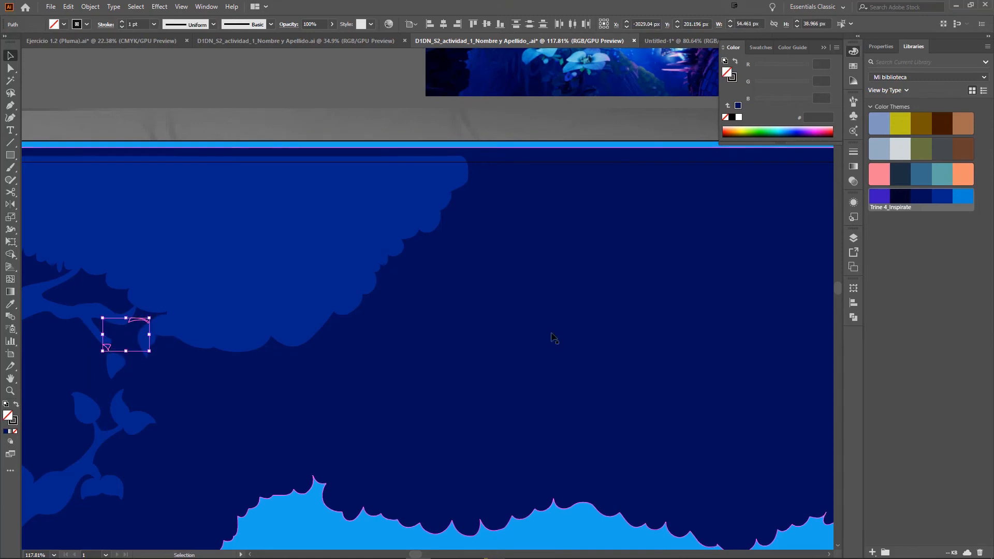
{"action": "left_click", "coordinate": [939, 200]}
{"action": "scroll", "coordinate": [429, 348], "scroll_direction": "down", "scroll_amount": 4}
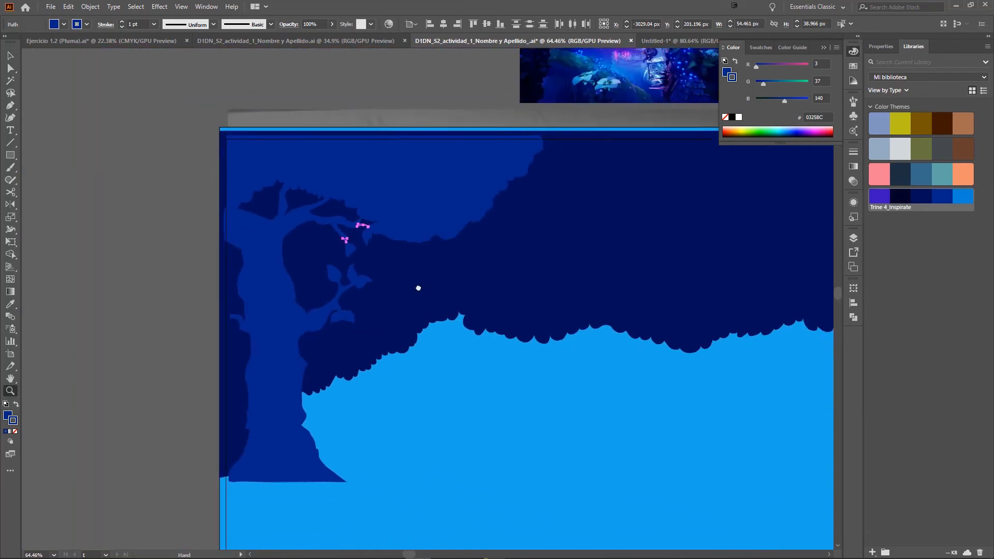
Step: Fill all the leaves on the left tree with teal #048982 and clear the selection
{"action": "left_click_drag", "start_coordinate": [419, 288], "coordinate": [381, 289]}
{"action": "key", "text": "v"}
{"action": "left_click", "coordinate": [349, 231]}
{"action": "left_click", "coordinate": [343, 231]}
{"action": "left_click", "coordinate": [328, 239], "text": "shift"}
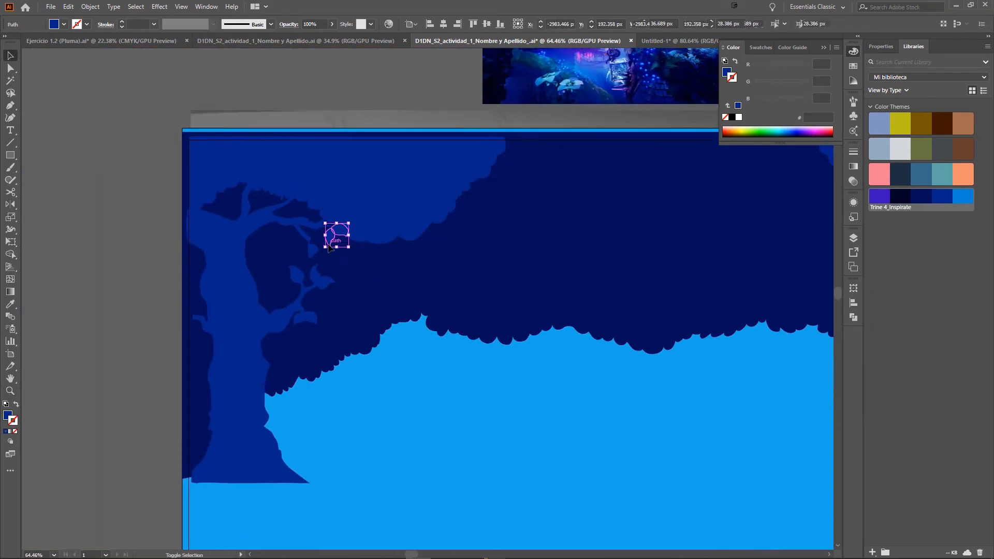
{"action": "left_click", "coordinate": [312, 252], "text": "shift"}
{"action": "left_click", "coordinate": [296, 275], "text": "shift"}
{"action": "left_click", "coordinate": [316, 275], "text": "shift"}
{"action": "left_click", "coordinate": [326, 282], "text": "shift"}
{"action": "left_click", "coordinate": [311, 318], "text": "shift"}
{"action": "left_click", "coordinate": [300, 321], "text": "shift"}
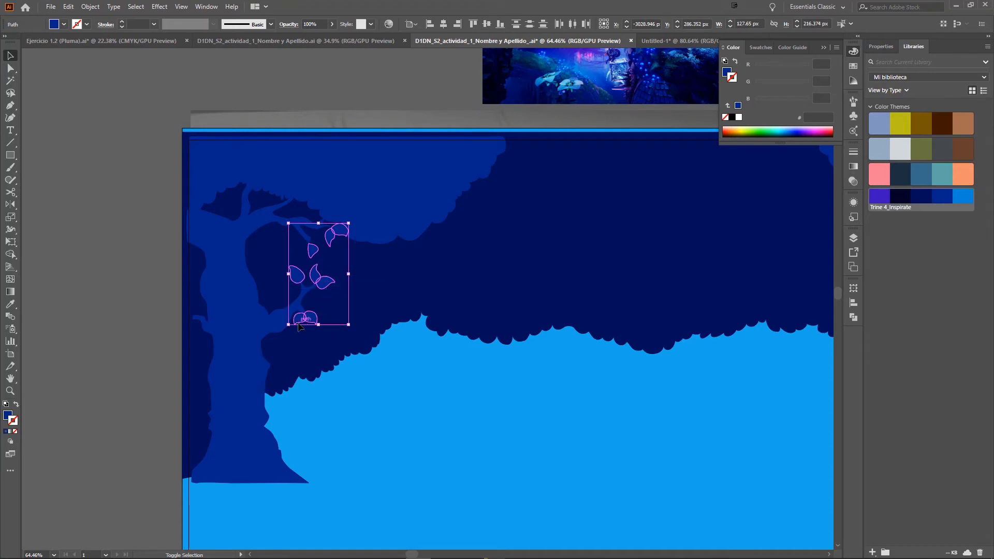
{"action": "double_click", "coordinate": [7, 417]}
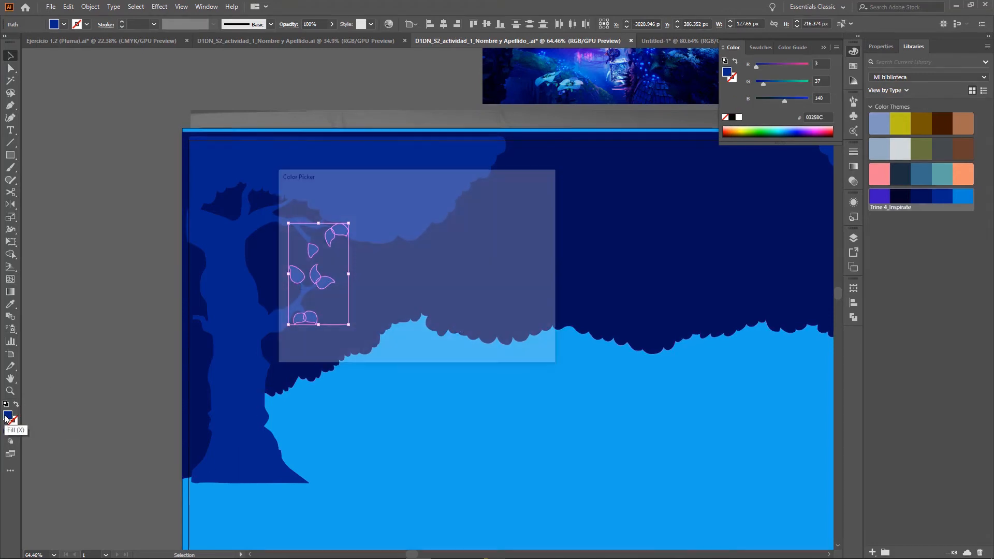
{"action": "mouse_move", "coordinate": [436, 261]}
{"action": "left_mouse_down"}
{"action": "mouse_move", "coordinate": [438, 283]}
{"action": "mouse_move", "coordinate": [440, 268]}
{"action": "left_mouse_up"}
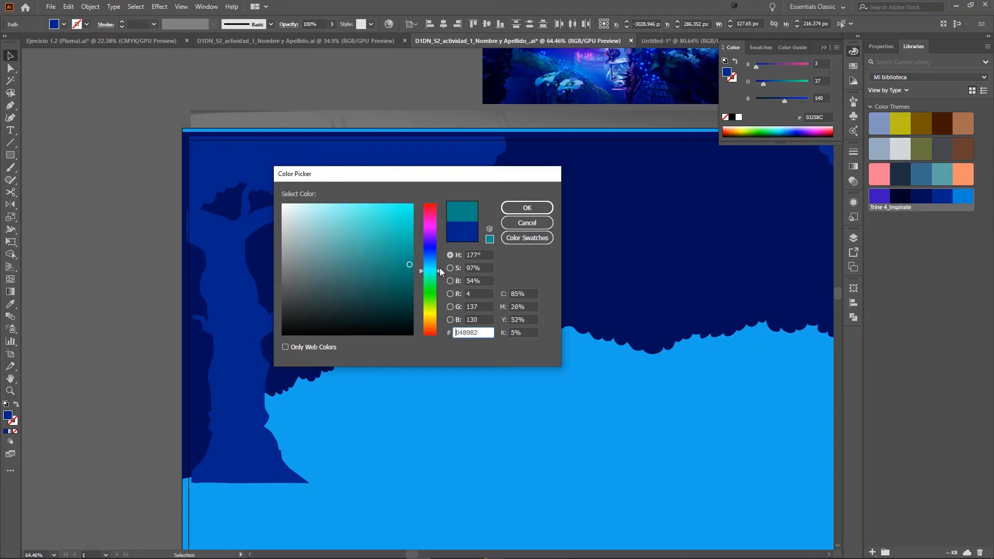
{"action": "left_click", "coordinate": [526, 208]}
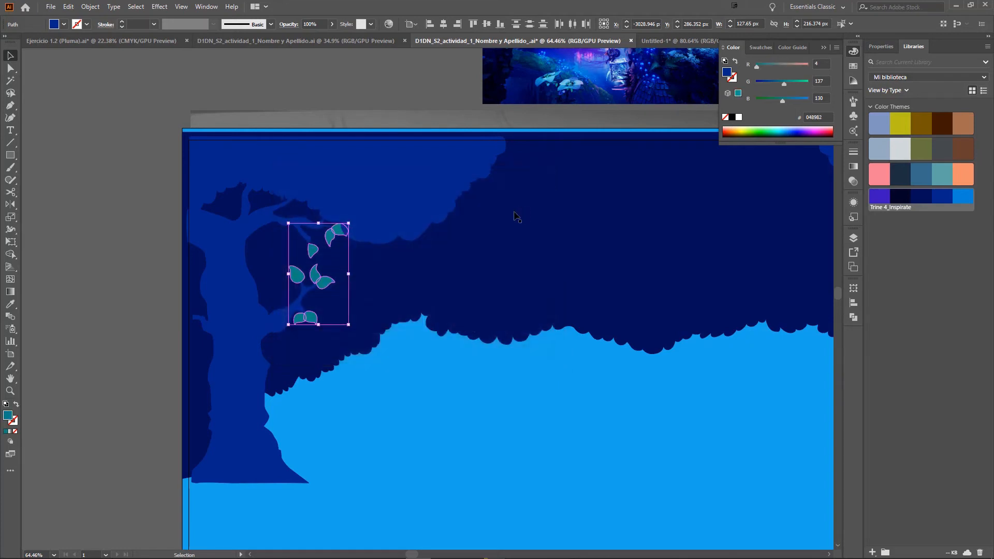
{"action": "left_click", "coordinate": [94, 189]}
Step: Cut the three upper leaves of the left tree and paste them in place in front of the foliage mass
{"action": "key", "text": "z"}
{"action": "scroll", "coordinate": [572, 173], "scroll_direction": "down", "scroll_amount": 4}
{"action": "key", "text": "v"}
{"action": "left_click", "coordinate": [288, 230]}
{"action": "left_click", "coordinate": [298, 240]}
{"action": "key", "text": "z"}
{"action": "left_click_drag", "start_coordinate": [252, 197], "coordinate": [404, 317]}
{"action": "key", "text": "v"}
{"action": "key", "text": "z"}
{"action": "left_click_drag", "start_coordinate": [349, 278], "coordinate": [438, 335]}
{"action": "key", "text": "v"}
{"action": "key", "text": "z"}
{"action": "left_click_drag", "start_coordinate": [337, 295], "coordinate": [416, 320]}
{"action": "key", "text": "v"}
{"action": "left_click", "coordinate": [474, 315]}
{"action": "left_click", "coordinate": [434, 340], "text": "shift"}
{"action": "left_click", "coordinate": [347, 401], "text": "shift"}
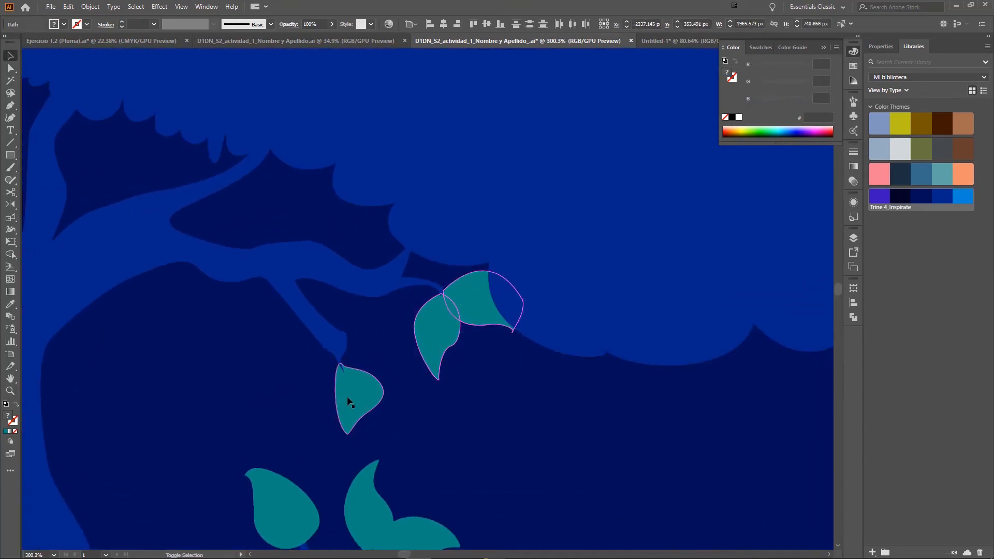
{"action": "key", "text": "ctrl+x"}
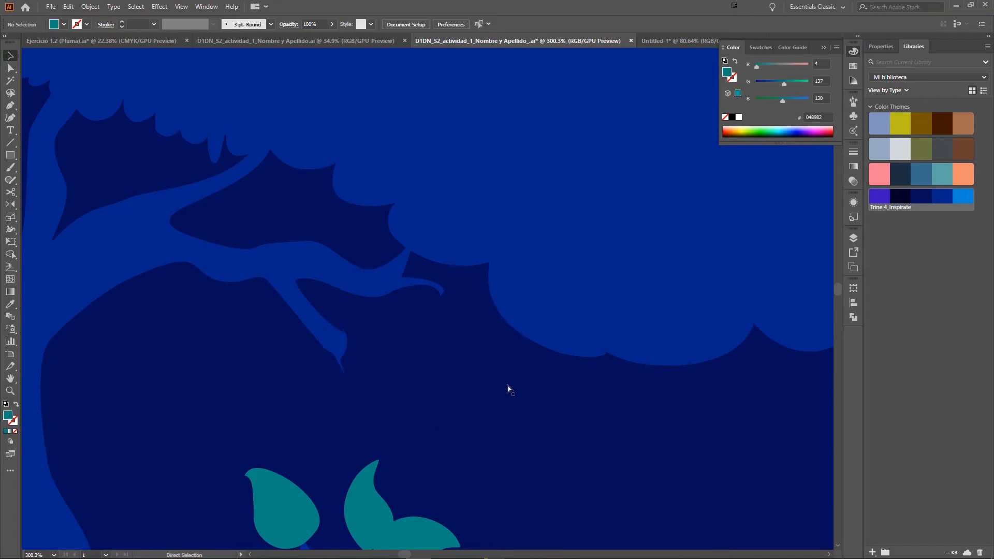
{"action": "key", "text": "ctrl+f"}
{"action": "key", "text": "z"}
{"action": "left_click_drag", "start_coordinate": [585, 244], "coordinate": [409, 326]}
{"action": "left_click_drag", "start_coordinate": [409, 326], "coordinate": [232, 366]}
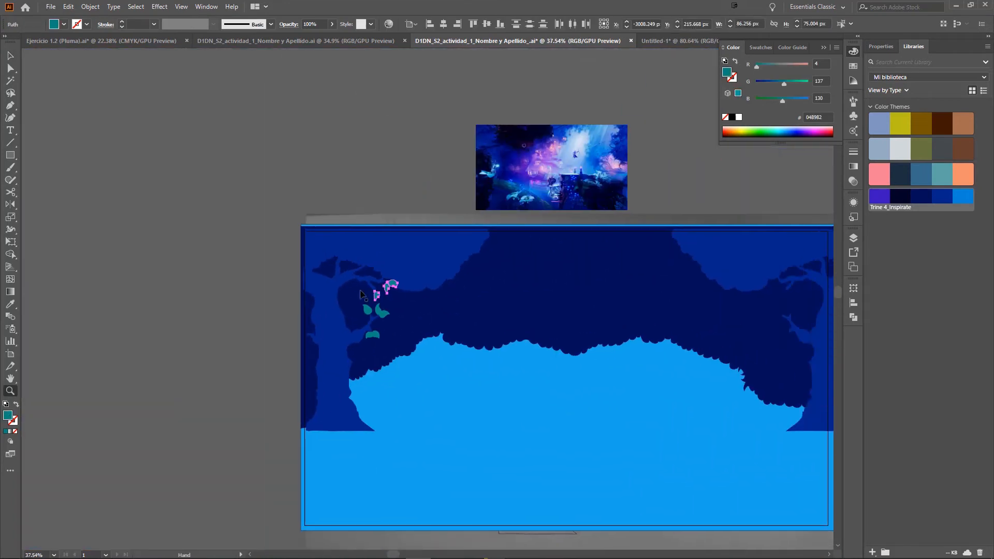
{"action": "key", "text": "v"}
{"action": "left_click", "coordinate": [375, 156]}
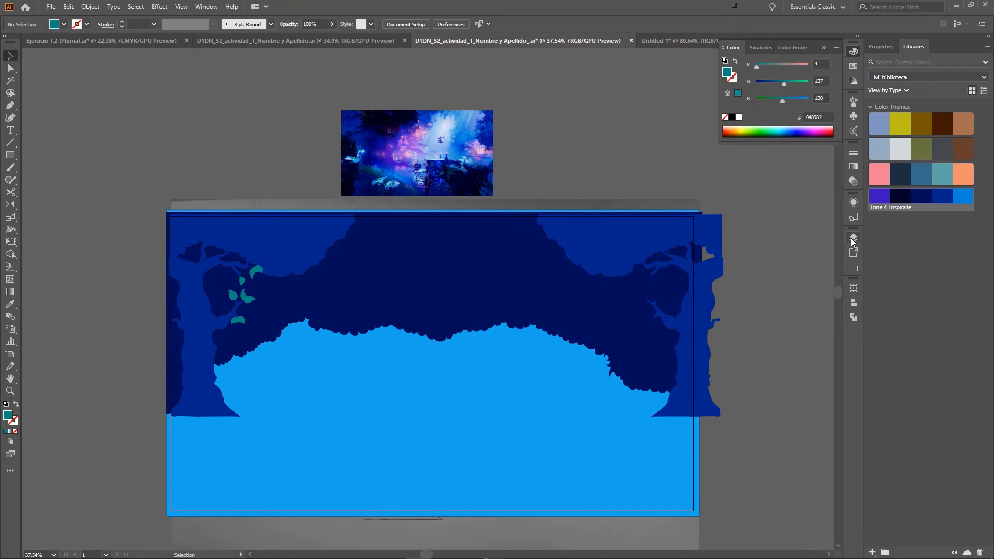
Step: Select only the three trees of the 4to plano layer, excluding the reference image and blue backdrop, and swap their fill and stroke
{"action": "left_click", "coordinate": [851, 238]}
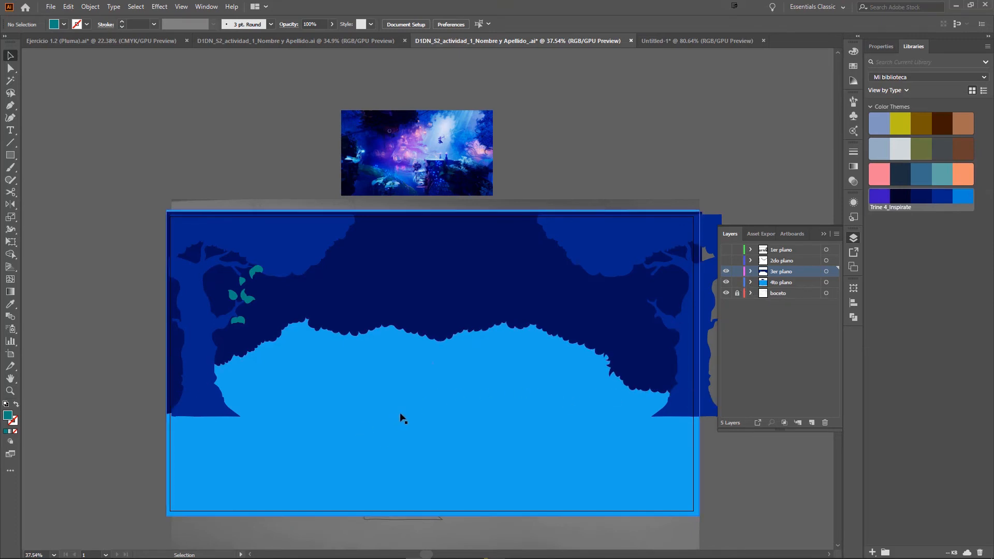
{"action": "left_click", "coordinate": [826, 283]}
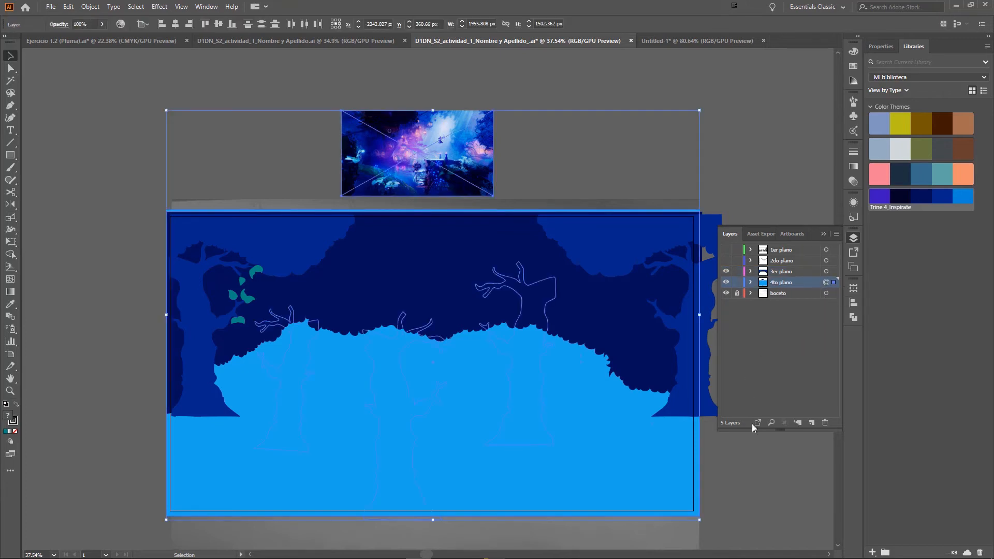
{"action": "scroll", "coordinate": [741, 473], "scroll_direction": "down", "scroll_amount": 2}
{"action": "scroll", "coordinate": [639, 250], "scroll_direction": "up", "scroll_amount": 1}
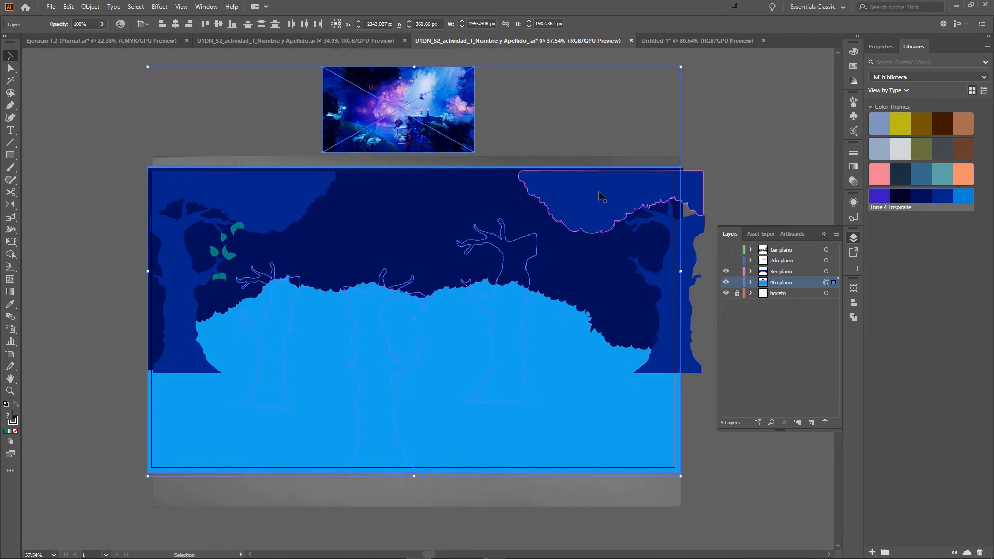
{"action": "left_click", "coordinate": [434, 102], "text": "shift"}
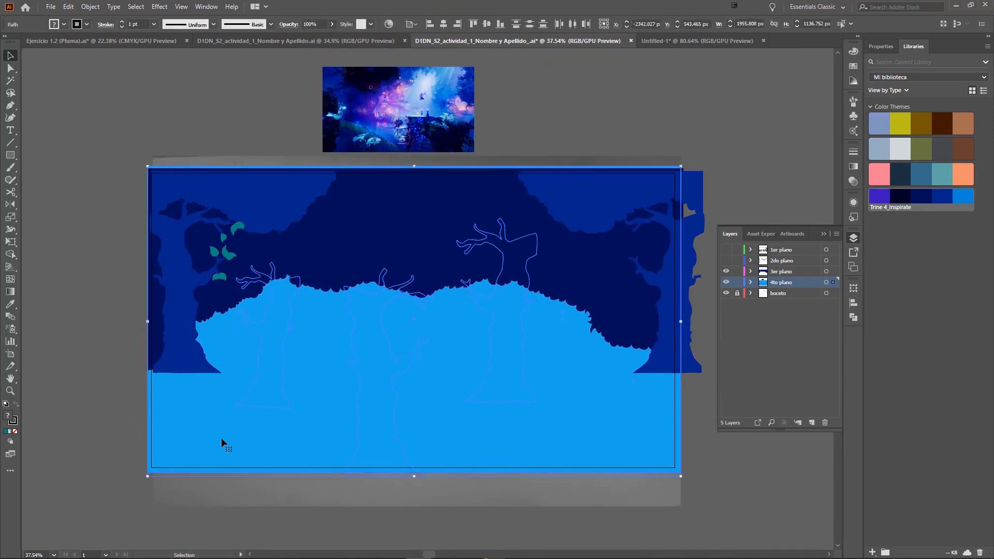
{"action": "left_click", "coordinate": [256, 461], "text": "shift"}
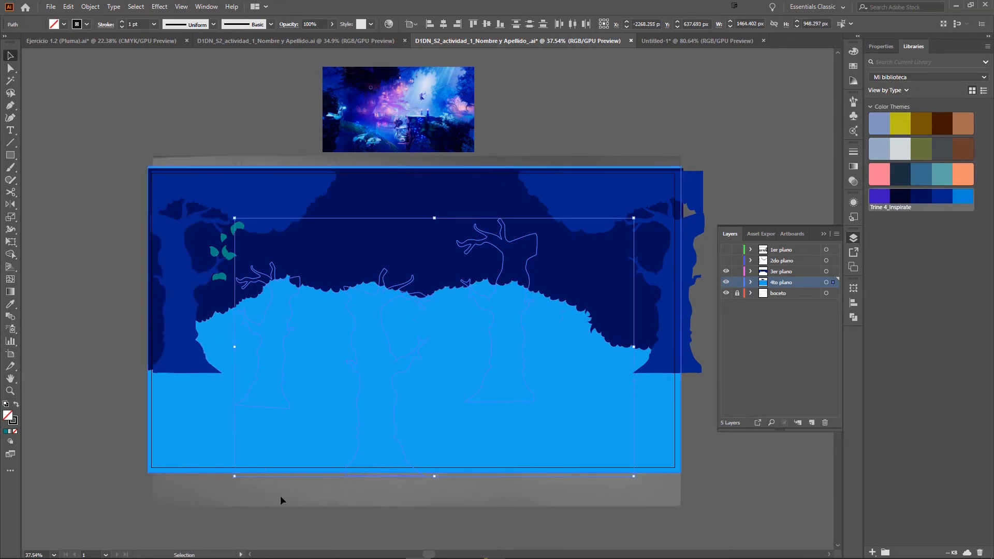
{"action": "left_click", "coordinate": [16, 405]}
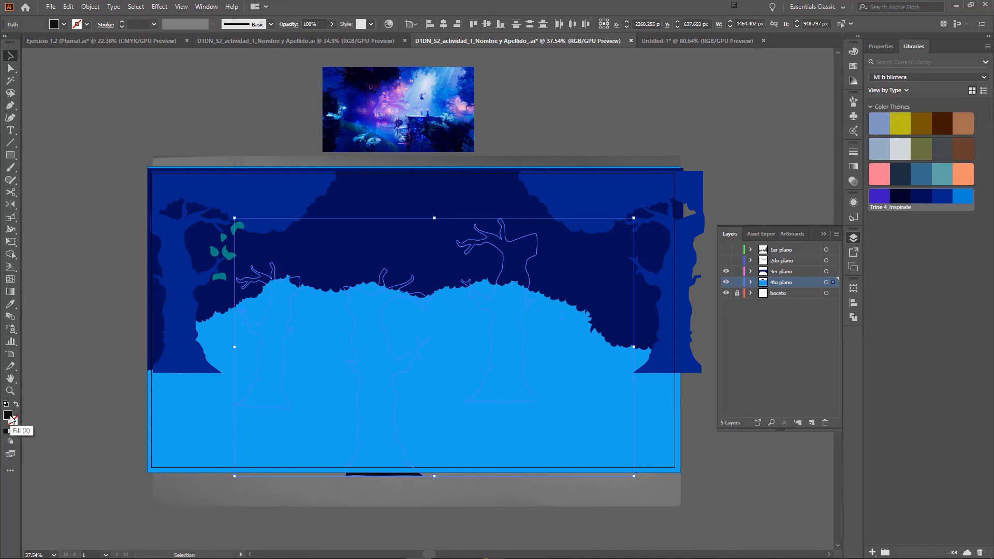
Step: Cut the three 4to plano trees and paste them in place in front of the blue backdrop
{"action": "key", "text": "ctrl+shift+a"}
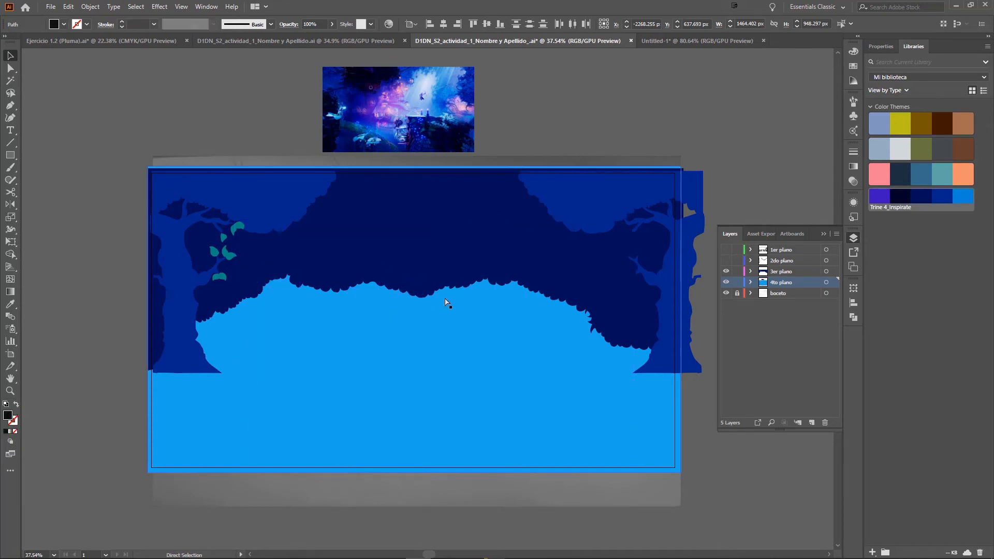
{"action": "key", "text": "ctrl+v"}
{"action": "key", "text": "v"}
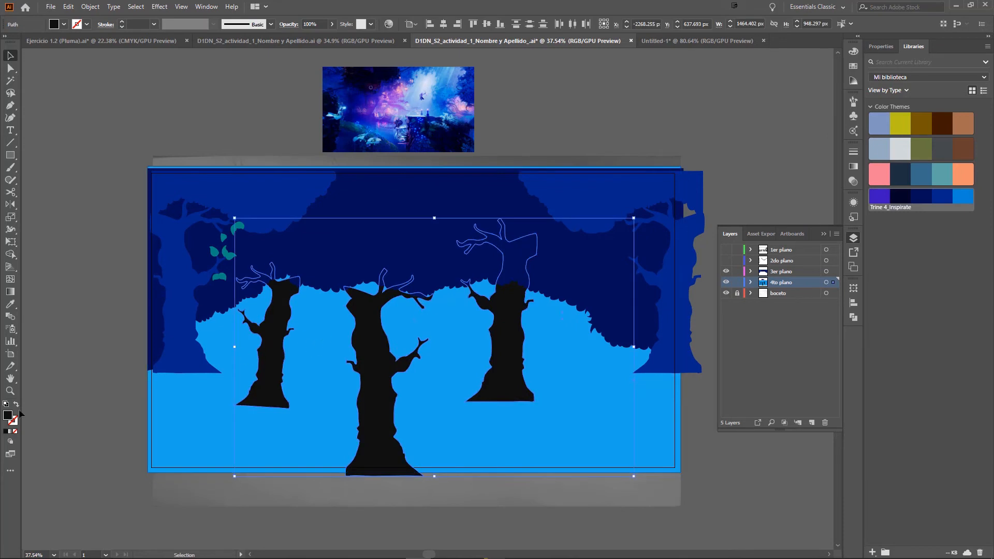
Step: Fill the three 4to plano trees with a light blue paler than the backdrop, starting from the brightest Trine 4_Inspirate blue, and deselect them
{"action": "double_click", "coordinate": [7, 415]}
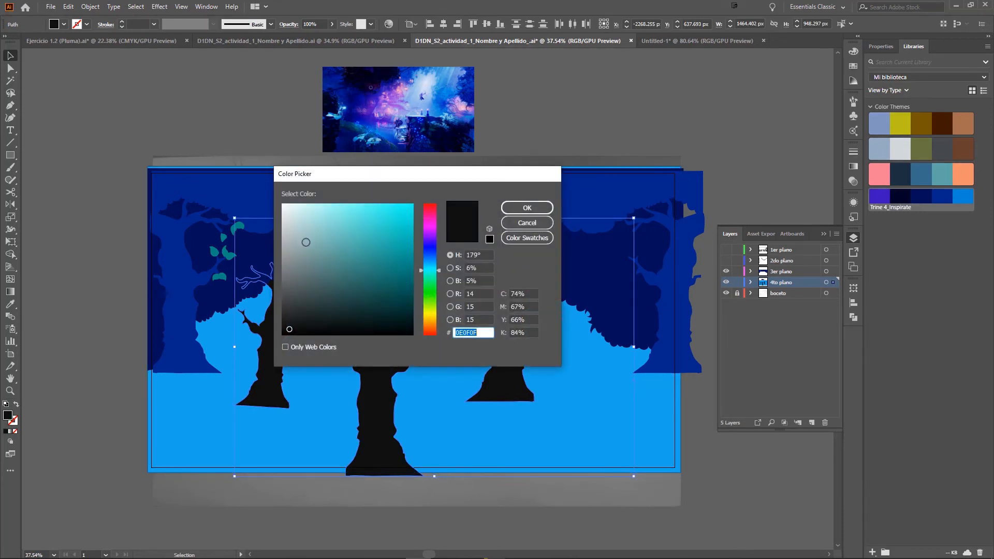
{"action": "left_click", "coordinate": [528, 209]}
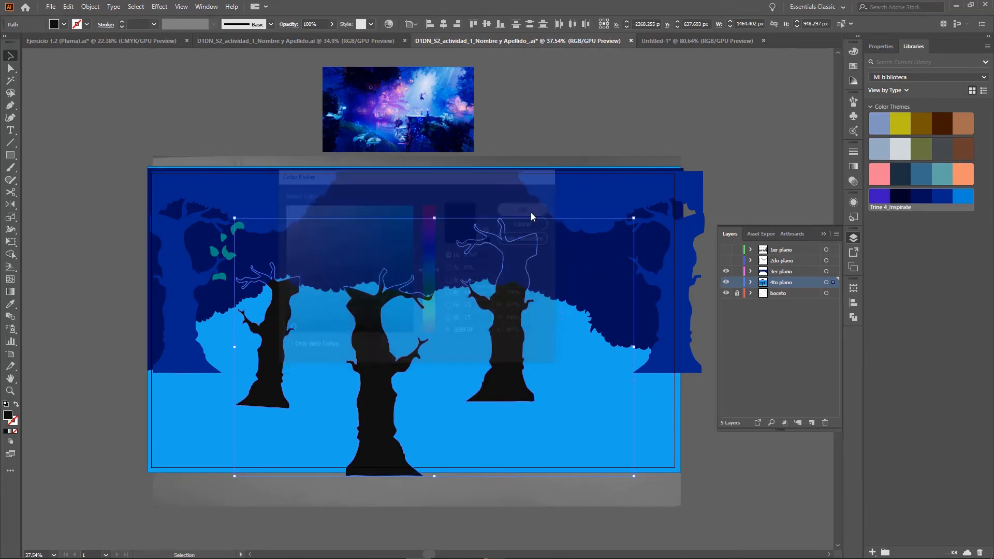
{"action": "left_click", "coordinate": [10, 304]}
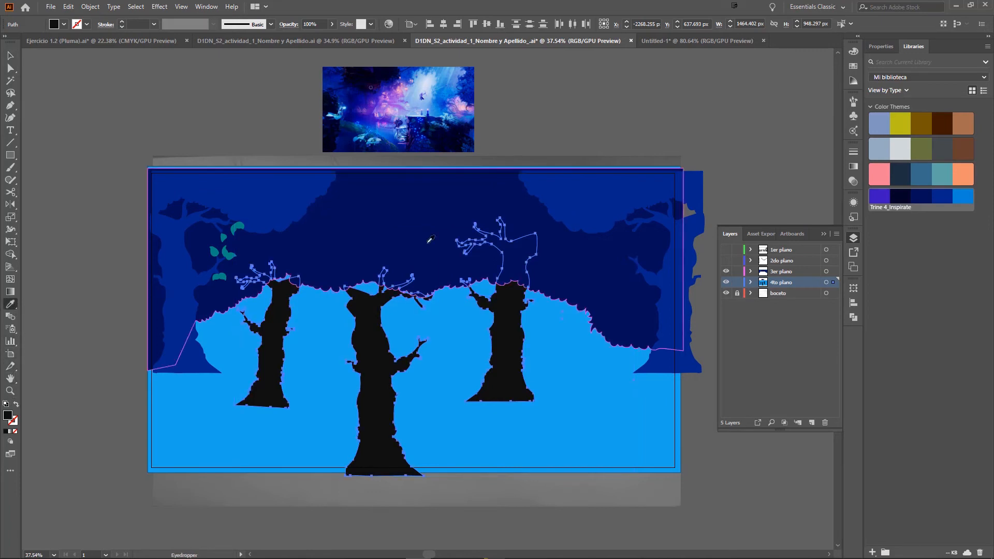
{"action": "left_click", "coordinate": [963, 198]}
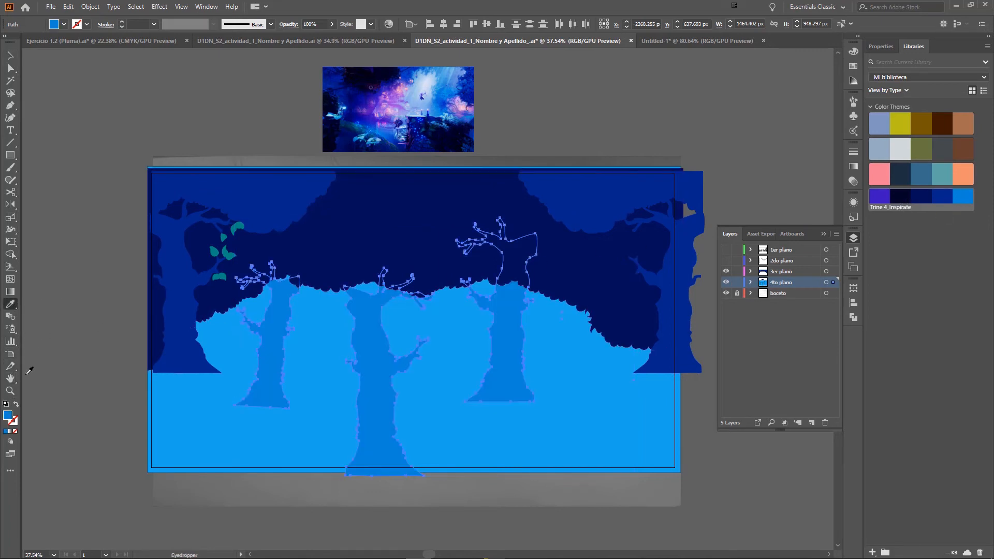
{"action": "double_click", "coordinate": [9, 417]}
{"action": "left_click_drag", "start_coordinate": [389, 210], "coordinate": [373, 206]}
{"action": "left_click", "coordinate": [523, 207]}
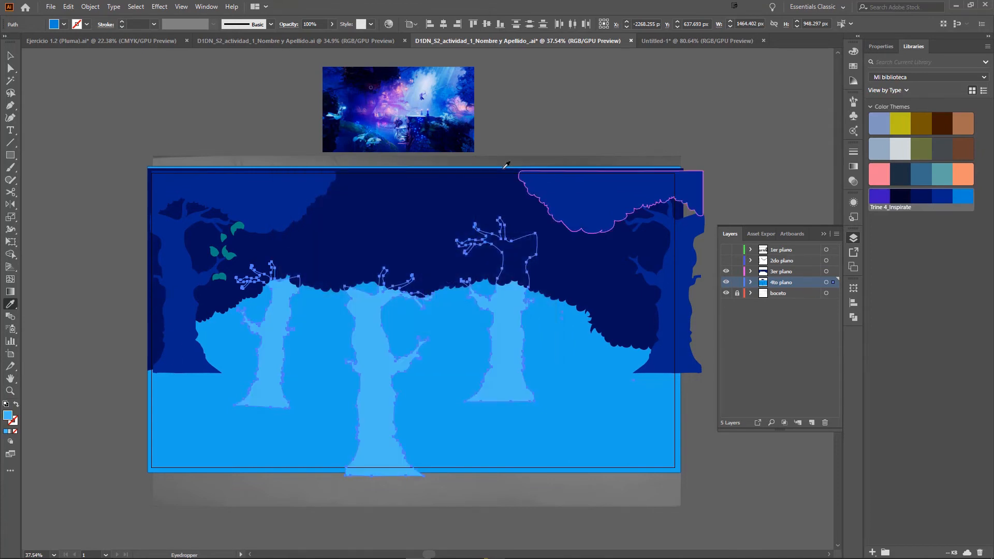
{"action": "left_click", "coordinate": [9, 58]}
{"action": "left_click", "coordinate": [573, 92]}
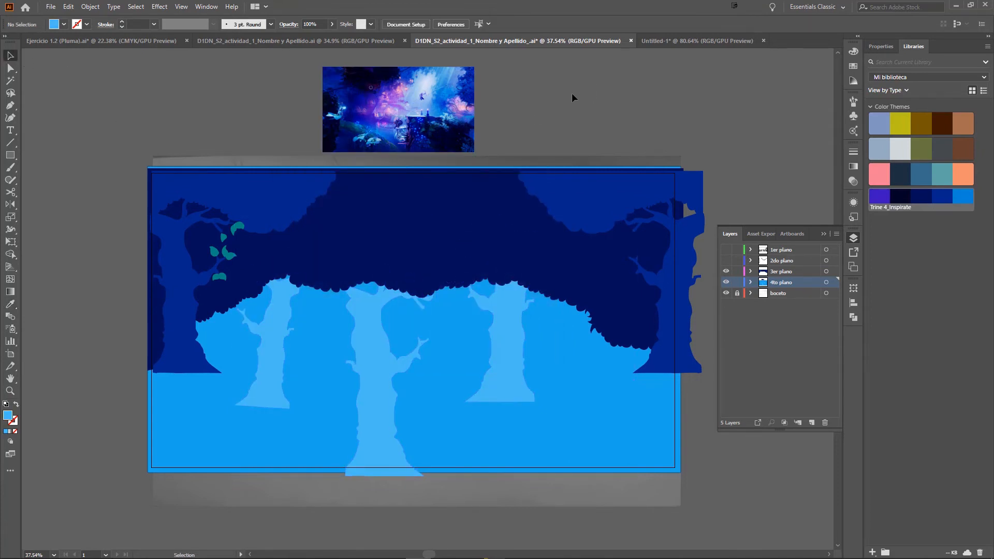
Step: Show the 2do plano layer and lock the 3er plano and 4to plano layers
{"action": "left_click", "coordinate": [552, 174]}
{"action": "left_click", "coordinate": [577, 123]}
{"action": "left_click_drag", "start_coordinate": [621, 125], "coordinate": [603, 110]}
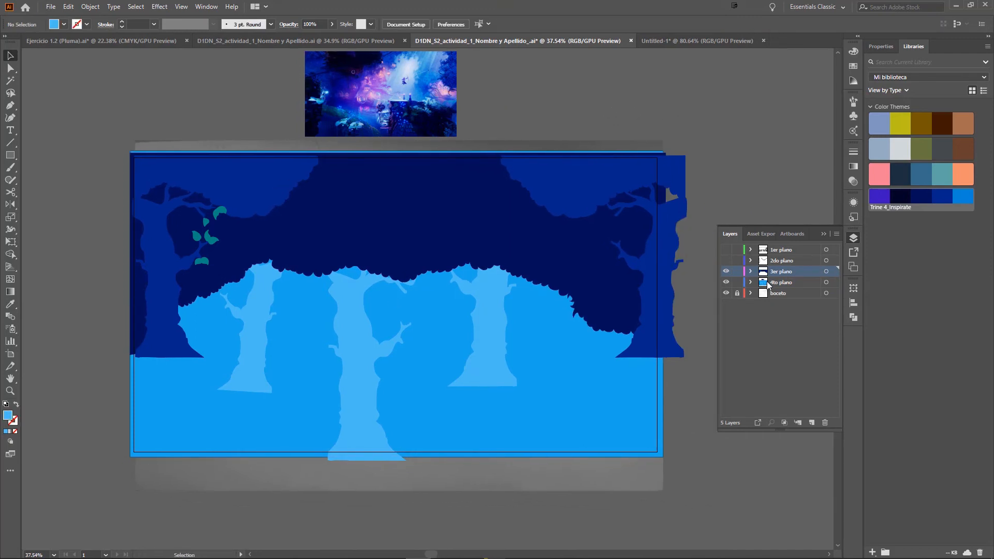
{"action": "left_click", "coordinate": [727, 262]}
{"action": "left_click", "coordinate": [738, 273]}
Step: Fill everything in the 2do plano vines layer with teal green #0CA386 and no stroke, starting from the tree leaves' sampled color
{"action": "left_click", "coordinate": [827, 261]}
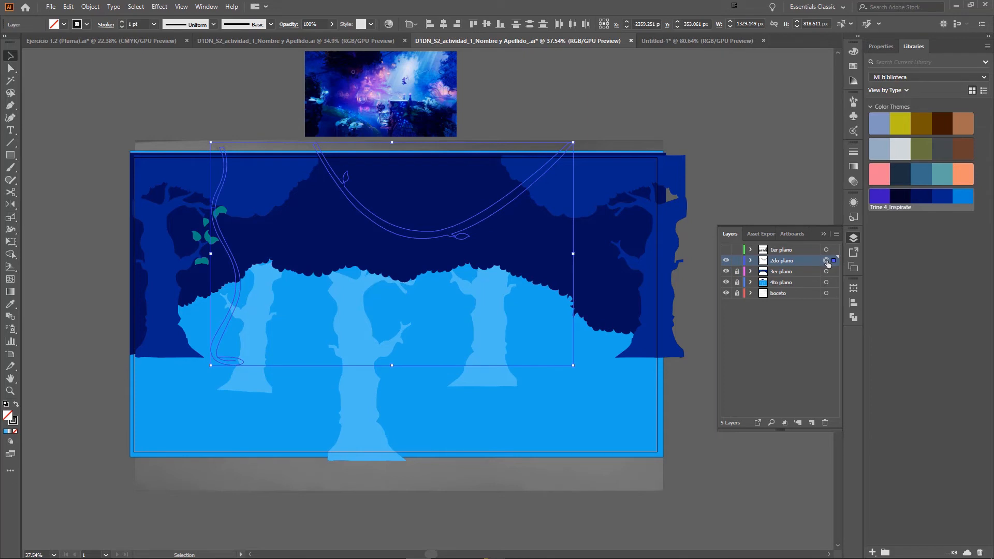
{"action": "key", "text": "i"}
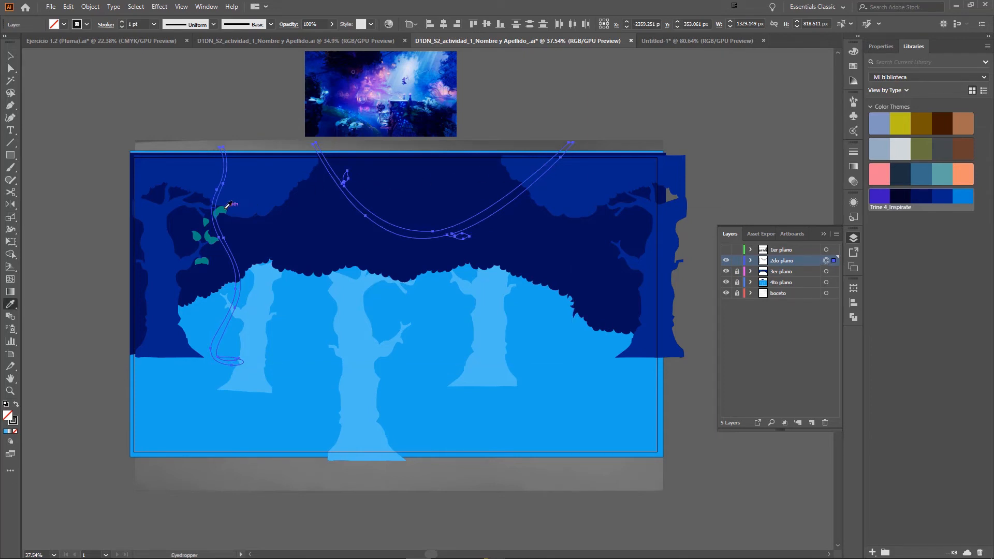
{"action": "left_click", "coordinate": [228, 205]}
{"action": "key", "text": "v"}
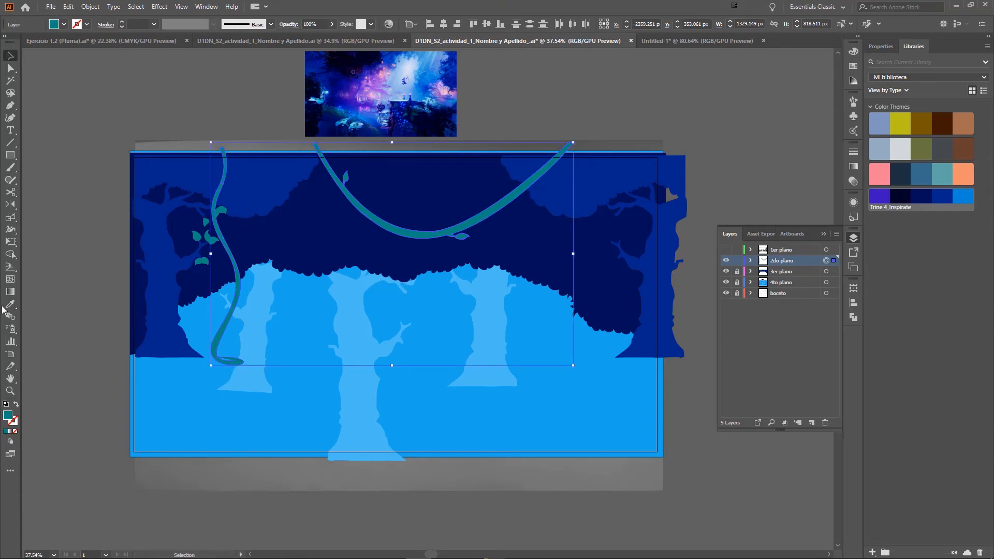
{"action": "double_click", "coordinate": [7, 416]}
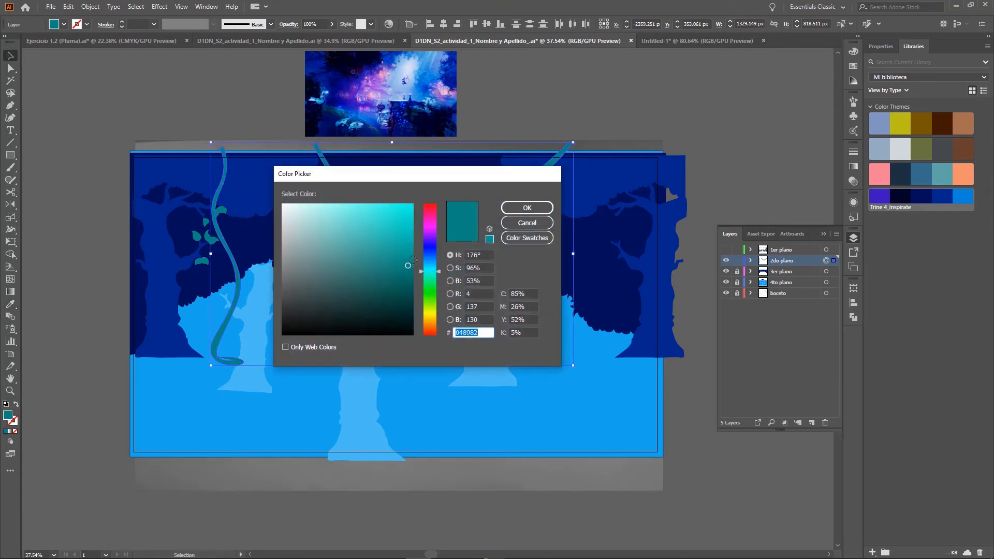
{"action": "left_click", "coordinate": [428, 273]}
{"action": "left_click_drag", "start_coordinate": [428, 277], "coordinate": [405, 251]}
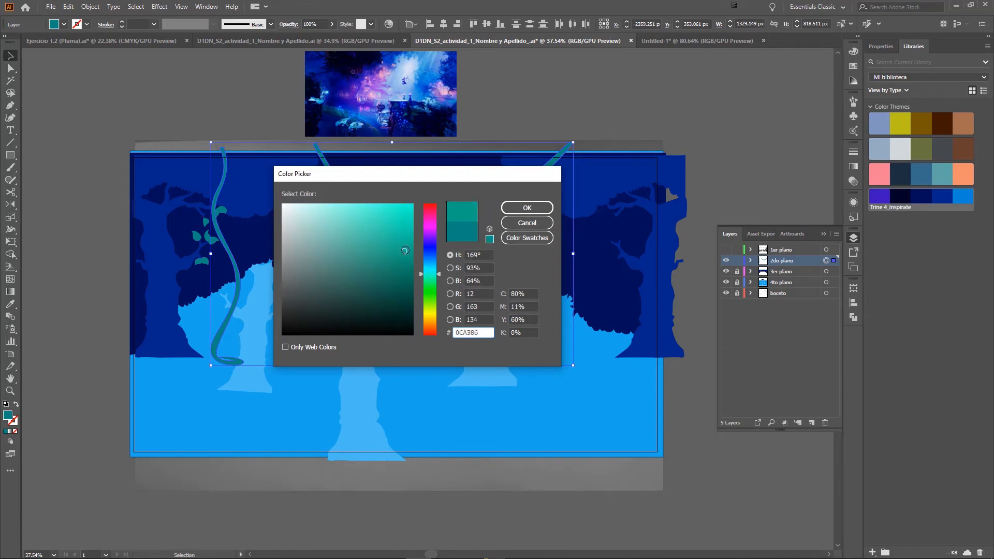
{"action": "left_click", "coordinate": [527, 209]}
{"action": "left_click", "coordinate": [124, 91]}
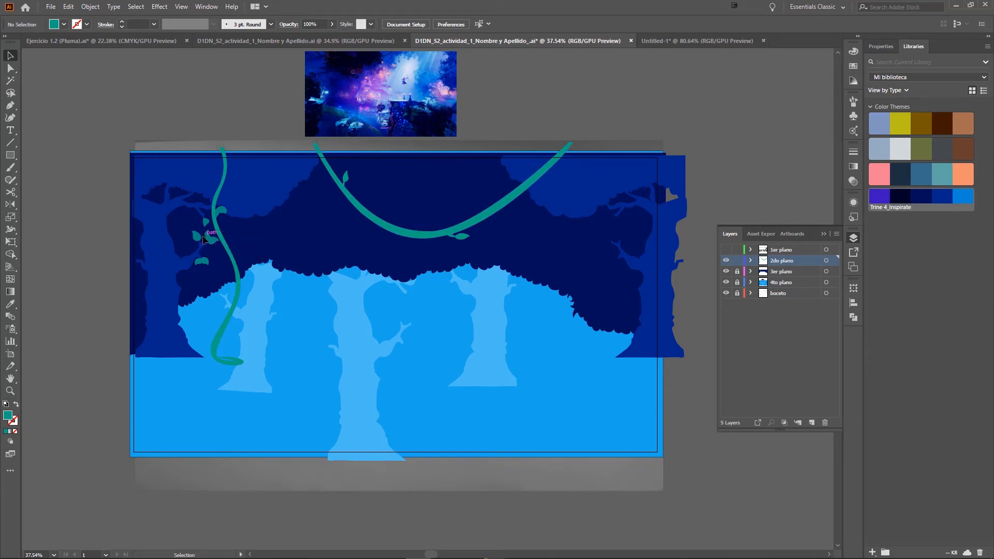
Step: Show the 1er plano layer and lock the 2do plano layer
{"action": "left_click", "coordinate": [726, 261]}
{"action": "scroll", "coordinate": [701, 249], "scroll_direction": "down", "scroll_amount": 2}
{"action": "scroll", "coordinate": [701, 249], "scroll_direction": "right", "scroll_amount": 1}
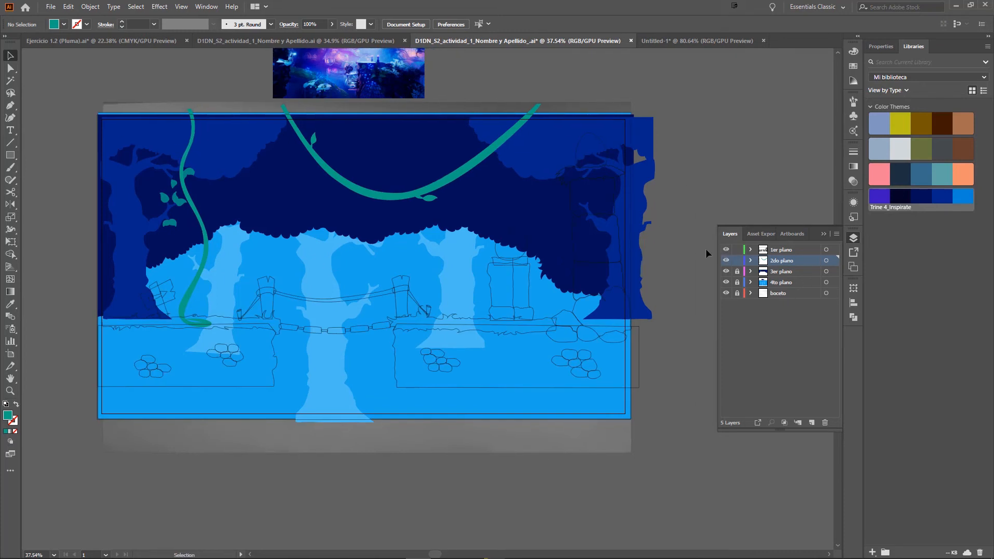
Step: Fill both grass strips of the 1er plano layer with green #1AC171 and no stroke, starting from the vine's sampled color
{"action": "left_click", "coordinate": [539, 332]}
{"action": "left_click", "coordinate": [254, 331], "text": "shift"}
{"action": "key", "text": "i"}
{"action": "left_click", "coordinate": [206, 227]}
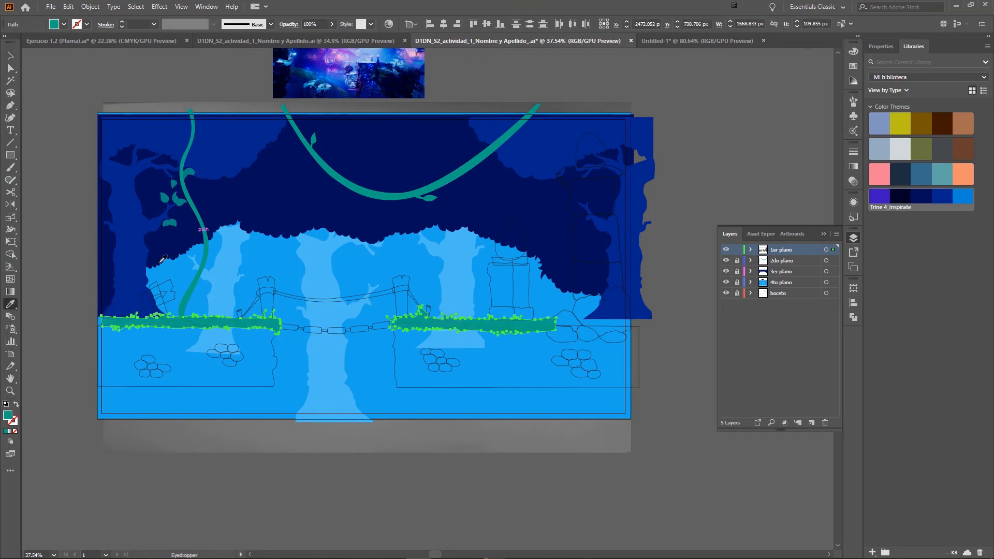
{"action": "double_click", "coordinate": [8, 416]}
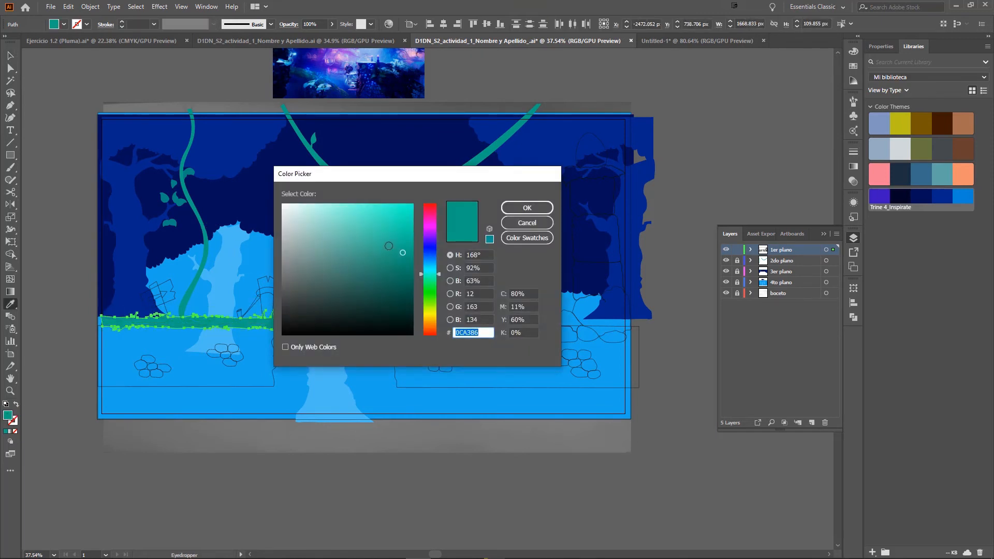
{"action": "left_click_drag", "start_coordinate": [399, 243], "coordinate": [397, 236]}
{"action": "left_click", "coordinate": [429, 280]}
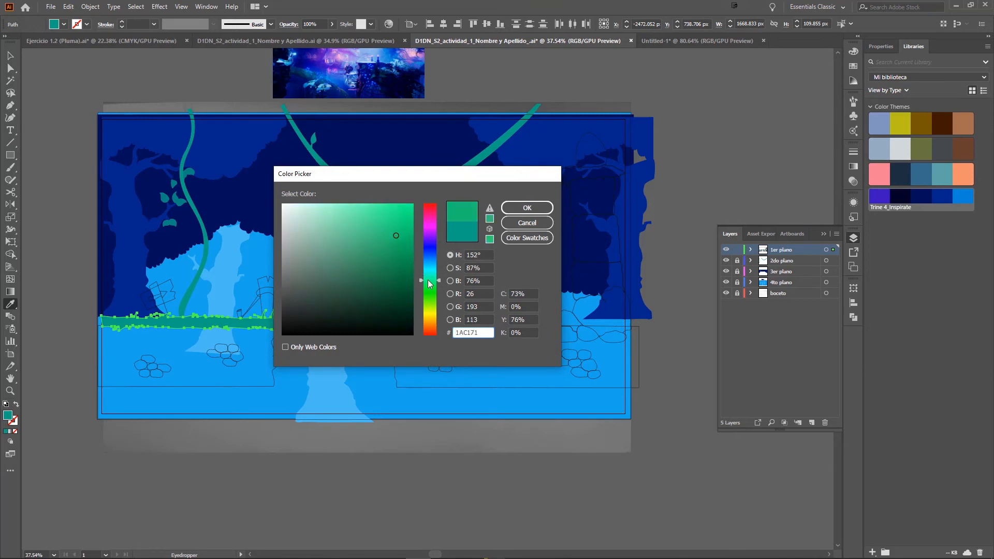
{"action": "left_click", "coordinate": [527, 207]}
{"action": "key", "text": "v"}
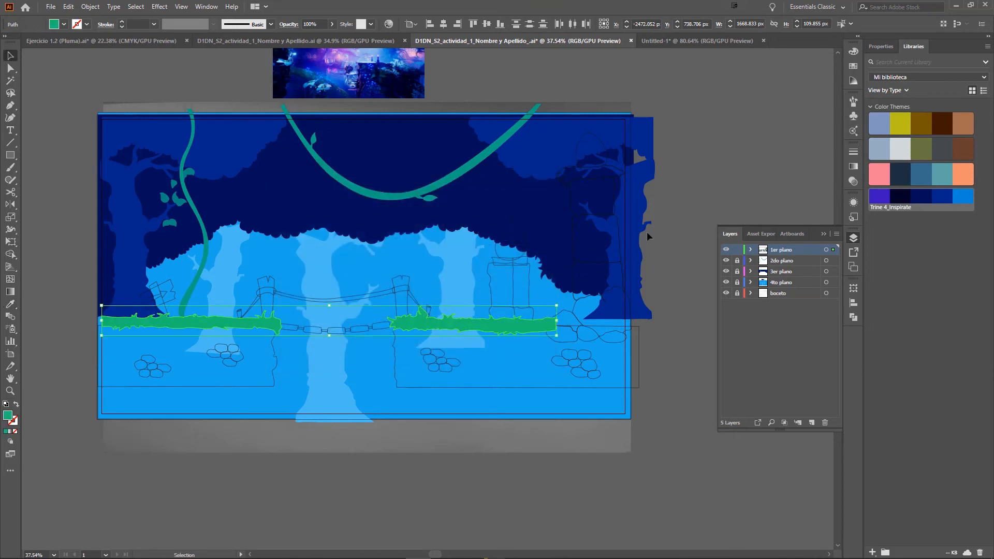
Step: Fill the tall stone pillar with the grass's sampled green and no stroke
{"action": "left_click", "coordinate": [707, 173]}
{"action": "scroll", "coordinate": [708, 174], "scroll_direction": "down", "scroll_amount": 1}
{"action": "scroll", "coordinate": [707, 174], "scroll_direction": "right", "scroll_amount": 1}
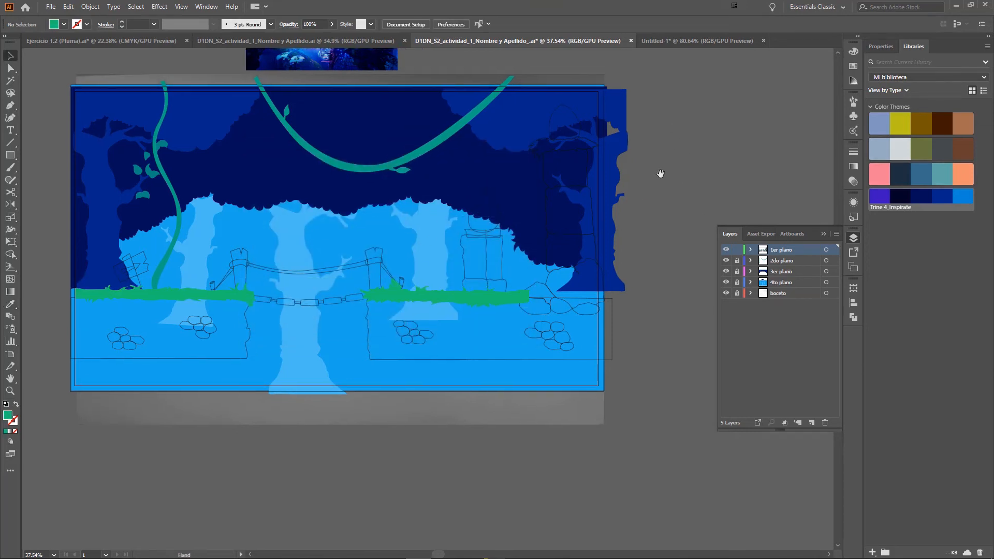
{"action": "left_click", "coordinate": [547, 307]}
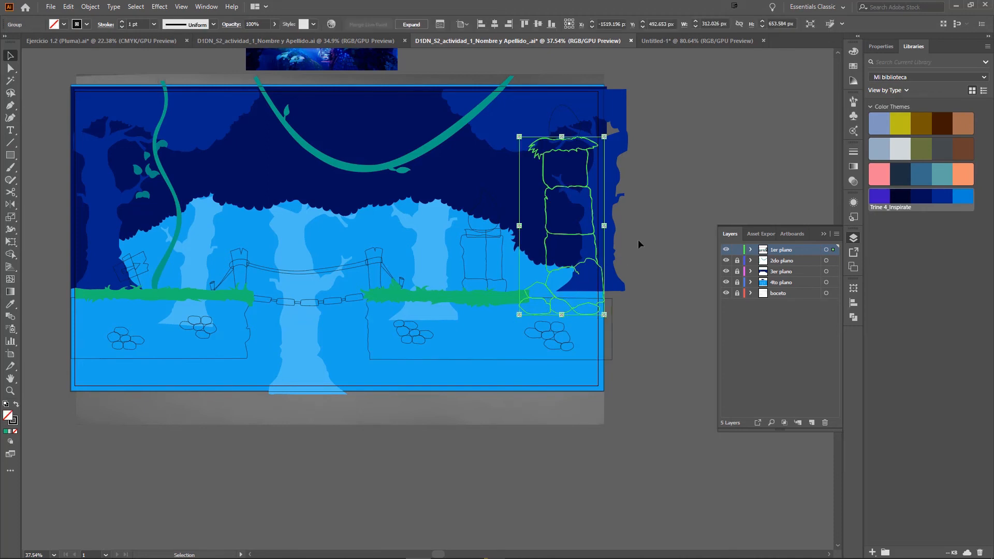
{"action": "key", "text": "i"}
{"action": "left_click", "coordinate": [151, 293]}
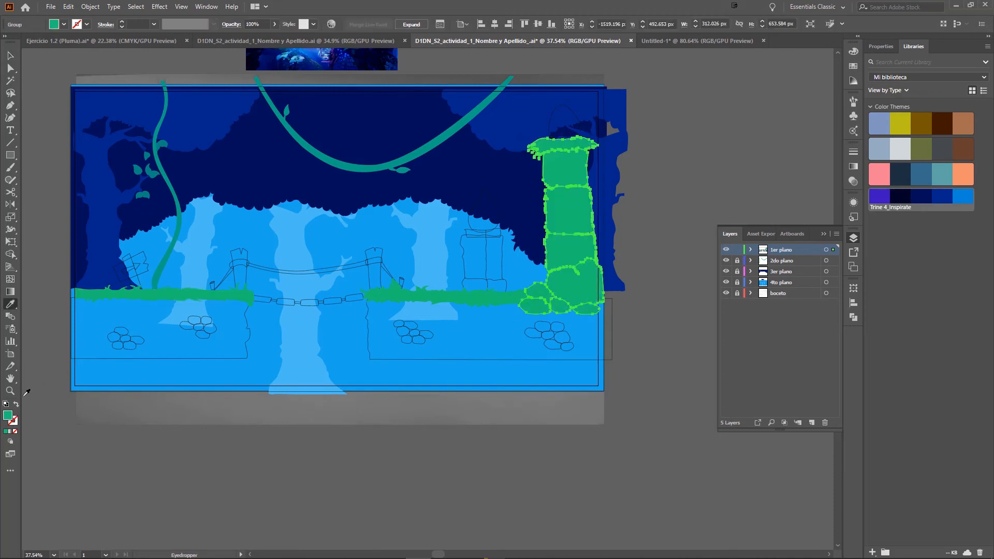
Step: Recolor the stone pillar's fill to light blue #66BED3, undo the accidental gray sampling, and deselect it
{"action": "double_click", "coordinate": [7, 416]}
{"action": "left_click_drag", "start_coordinate": [437, 278], "coordinate": [437, 267]}
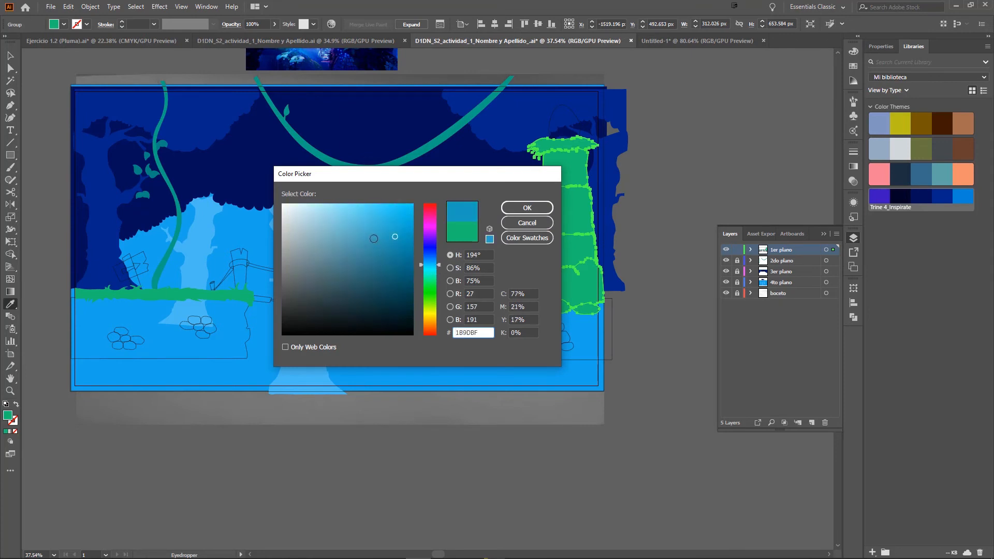
{"action": "left_click", "coordinate": [370, 235]}
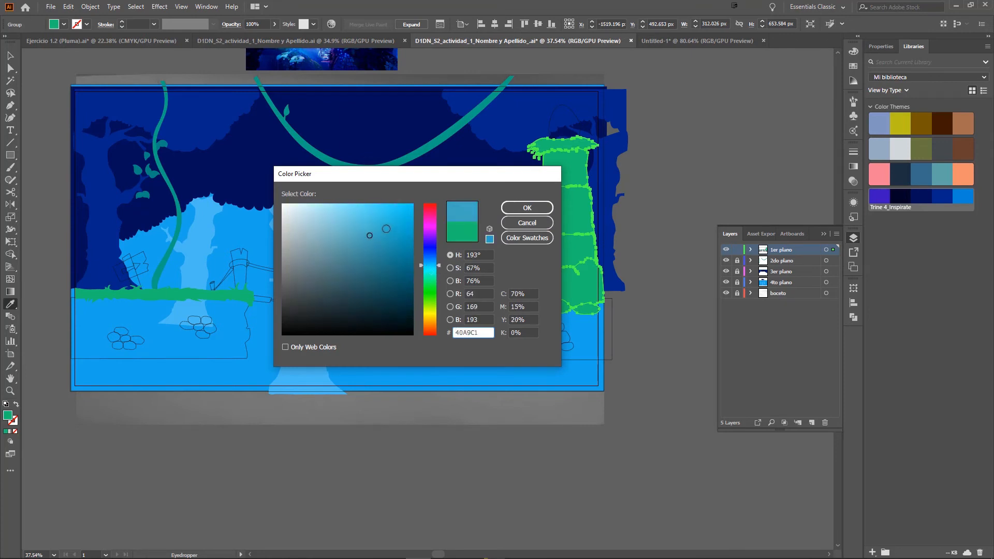
{"action": "left_click", "coordinate": [349, 217]}
{"action": "left_click_drag", "start_coordinate": [337, 233], "coordinate": [350, 227]}
{"action": "left_click", "coordinate": [527, 208]}
{"action": "left_click", "coordinate": [702, 161]}
{"action": "left_click_drag", "start_coordinate": [641, 204], "coordinate": [675, 206]}
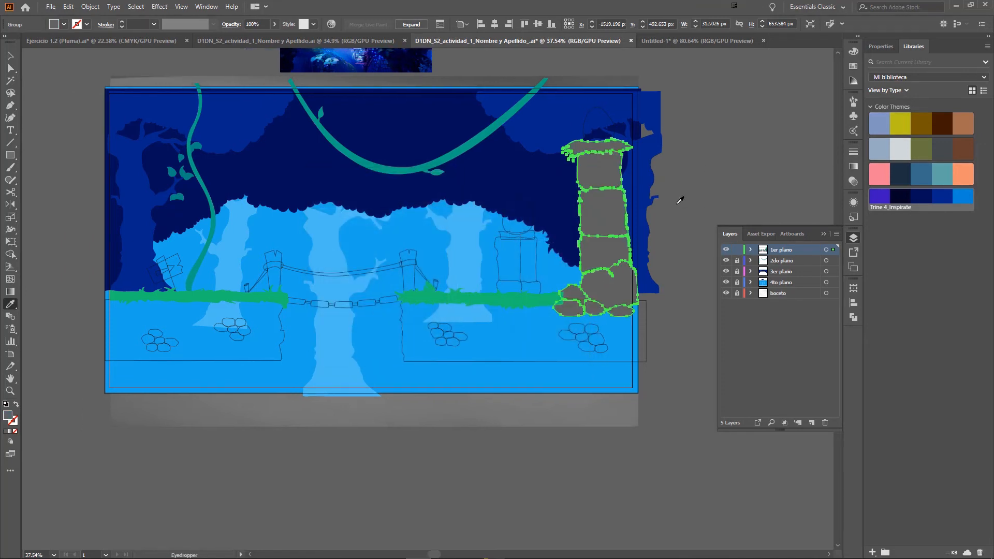
{"action": "key", "text": "ctrl+z"}
{"action": "key", "text": "v"}
{"action": "left_click", "coordinate": [685, 183]}
{"action": "left_click_drag", "start_coordinate": [671, 166], "coordinate": [615, 129]}
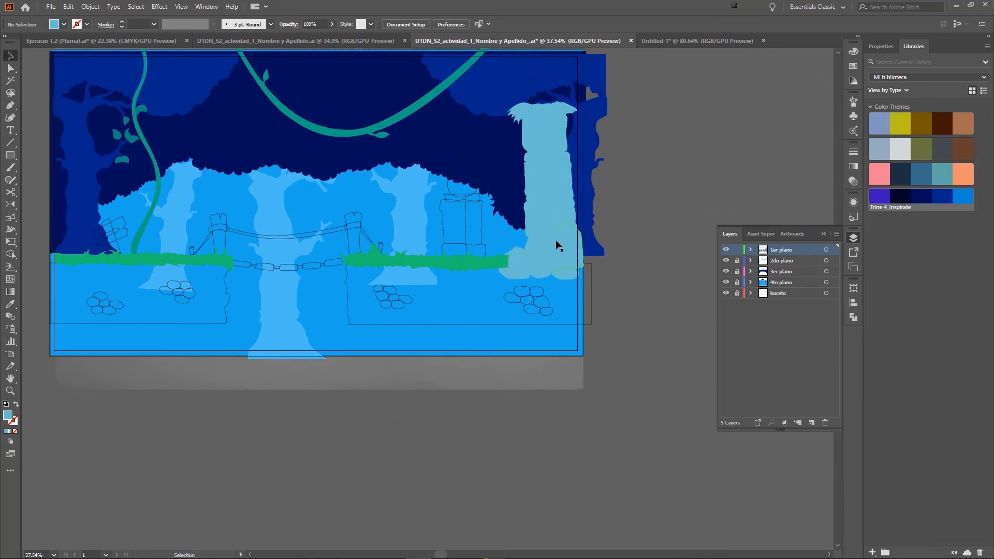
Step: Give the stone pillar a dark teal #244A4C stroke
{"action": "left_click", "coordinate": [548, 263]}
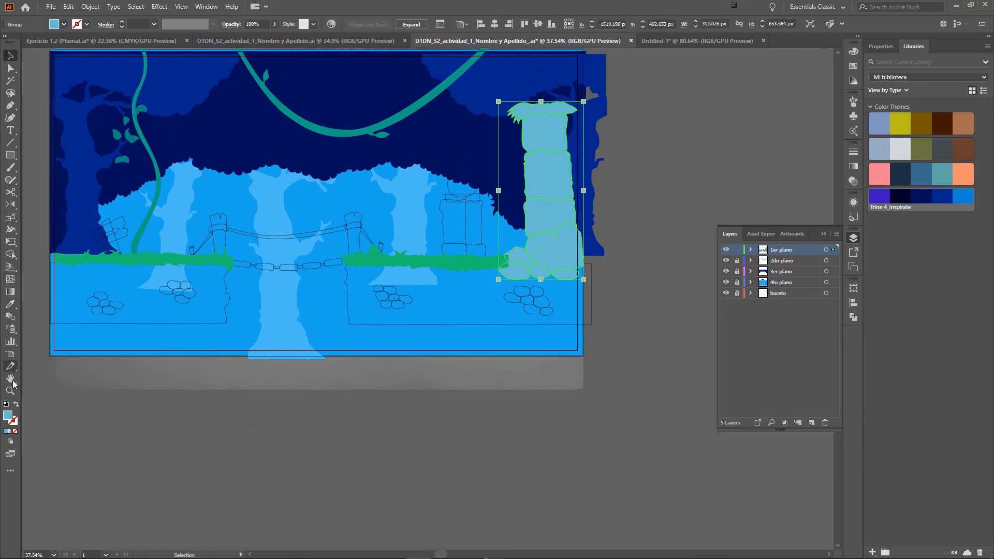
{"action": "double_click", "coordinate": [15, 423]}
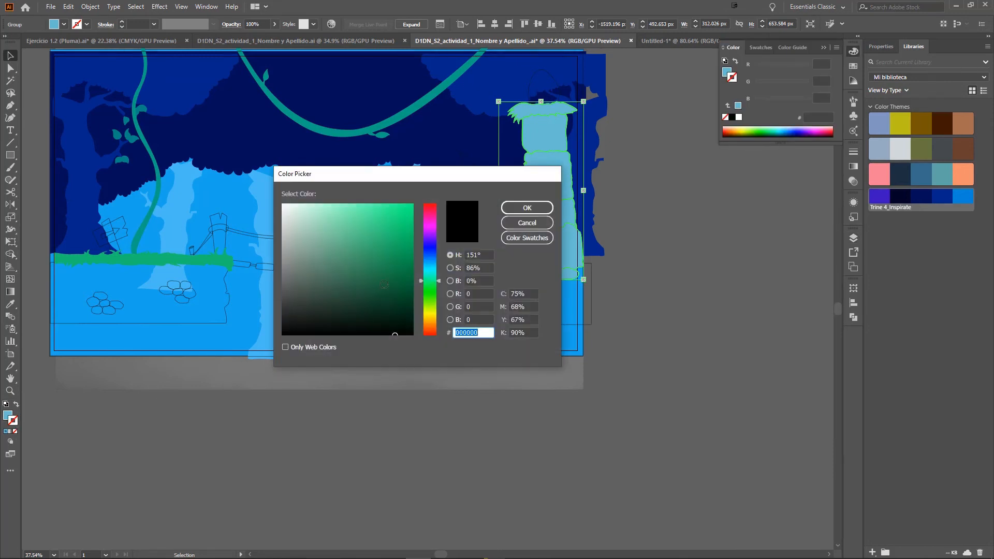
{"action": "left_click_drag", "start_coordinate": [439, 281], "coordinate": [439, 268]}
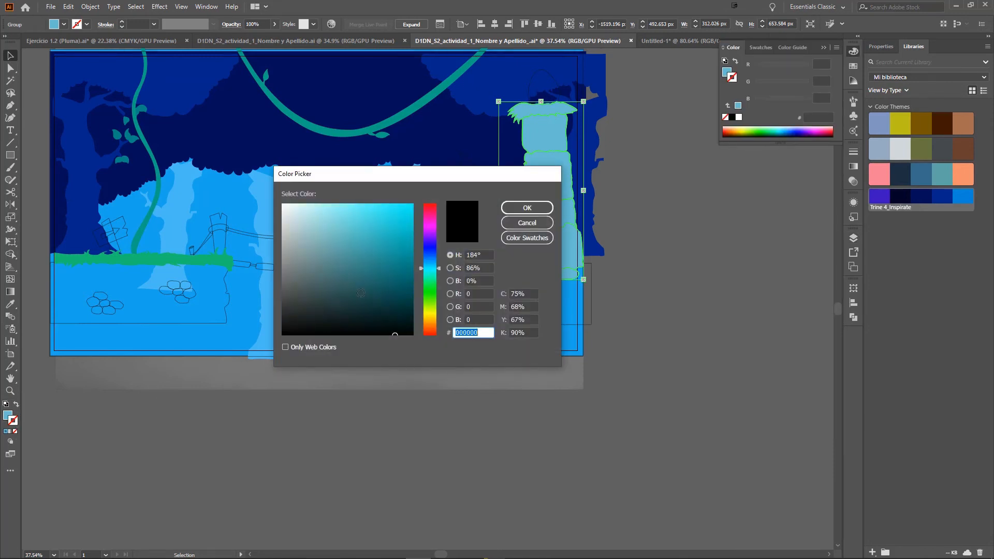
{"action": "left_click", "coordinate": [352, 296]}
{"action": "left_click", "coordinate": [522, 209]}
{"action": "left_click", "coordinate": [659, 207]}
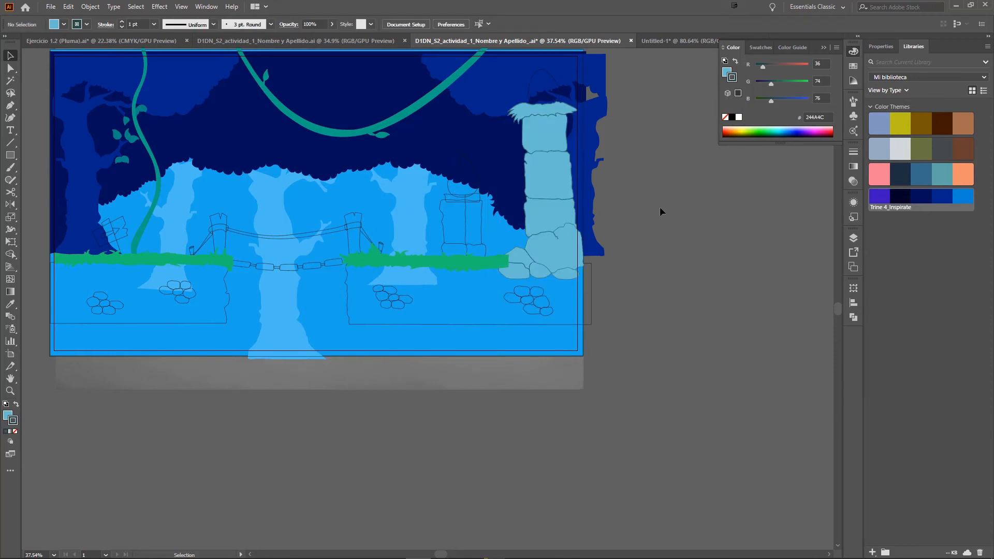
Step: Fill both ground blocks under the grass with the Trine theme's navy #020F59 and no stroke
{"action": "left_click_drag", "start_coordinate": [656, 223], "coordinate": [670, 237]}
{"action": "left_click", "coordinate": [605, 304]}
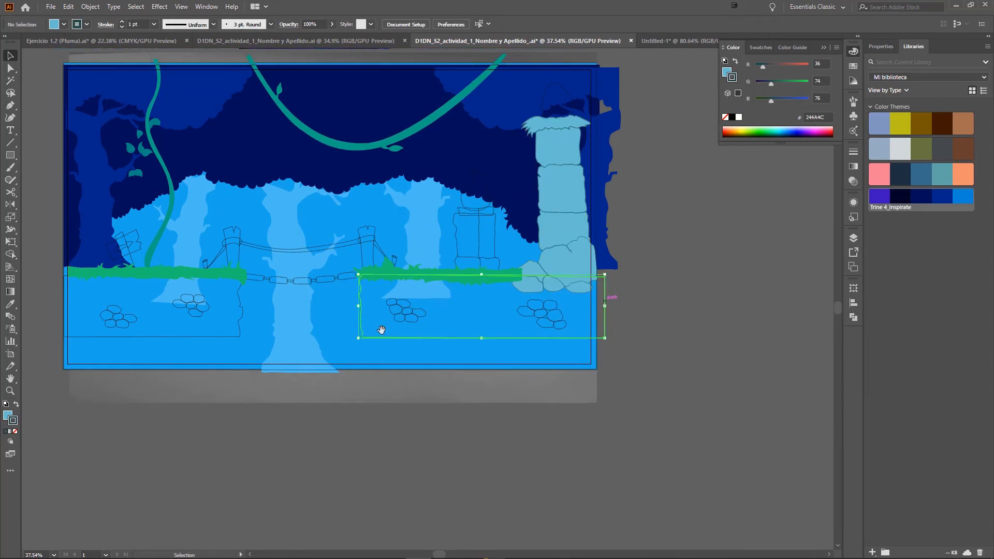
{"action": "left_click_drag", "start_coordinate": [382, 331], "coordinate": [487, 336]}
{"action": "left_click", "coordinate": [347, 324], "text": "shift"}
{"action": "left_click_drag", "start_coordinate": [362, 311], "coordinate": [379, 332]}
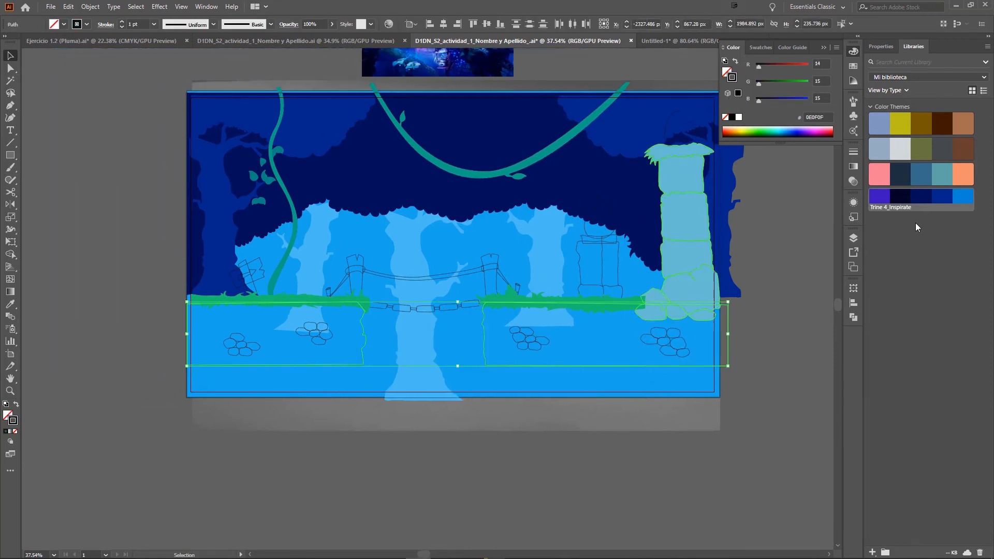
{"action": "left_click", "coordinate": [920, 198]}
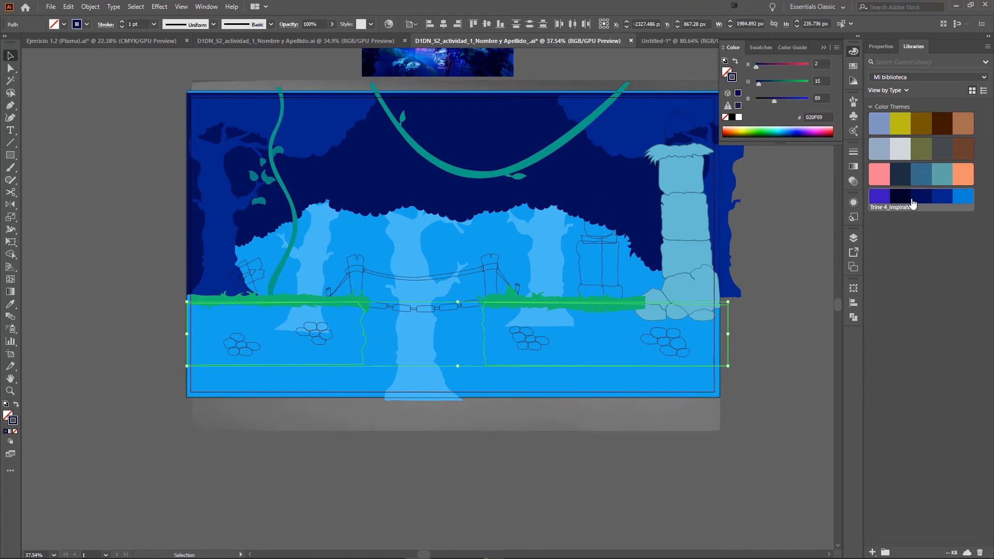
{"action": "left_click", "coordinate": [16, 407]}
{"action": "left_click", "coordinate": [664, 341]}
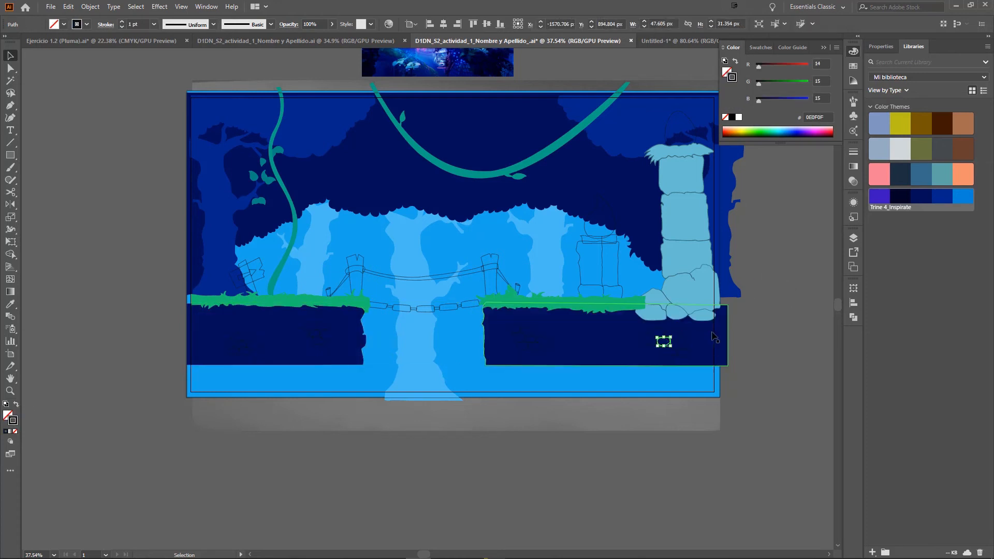
{"action": "key", "text": "z"}
{"action": "left_click_drag", "start_coordinate": [561, 322], "coordinate": [635, 343]}
{"action": "key", "text": "v"}
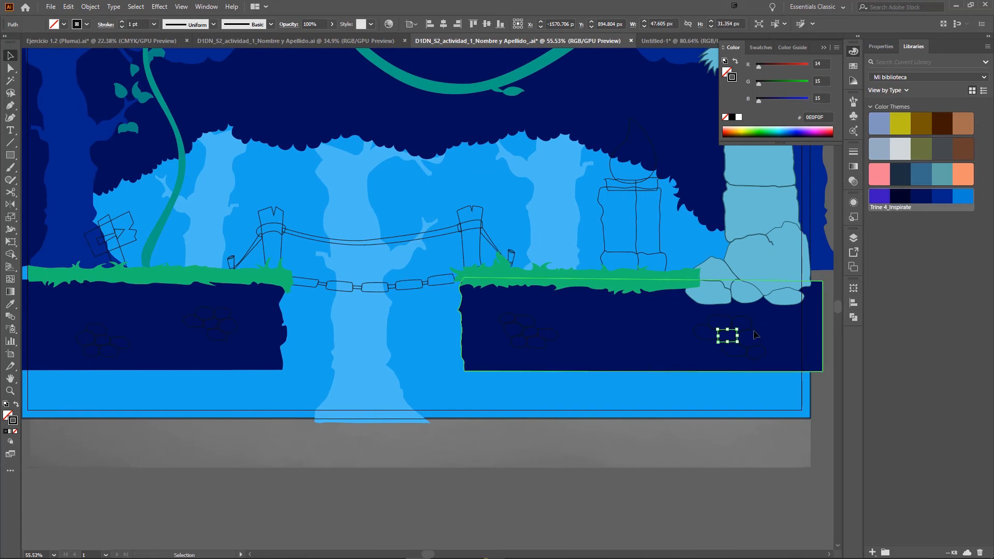
{"action": "left_click_drag", "start_coordinate": [785, 316], "coordinate": [704, 350]}
{"action": "key", "text": "ctrl+z"}
{"action": "left_click_drag", "start_coordinate": [782, 321], "coordinate": [701, 350]}
{"action": "key", "text": "ctrl+z"}
Step: Switch to outline view and select all the stones of the four clusters inside the ground blocks
{"action": "scroll", "coordinate": [725, 327], "scroll_direction": "right", "scroll_amount": 4}
{"action": "key", "text": "a"}
{"action": "key", "text": "ctrl+y"}
{"action": "key", "text": "v"}
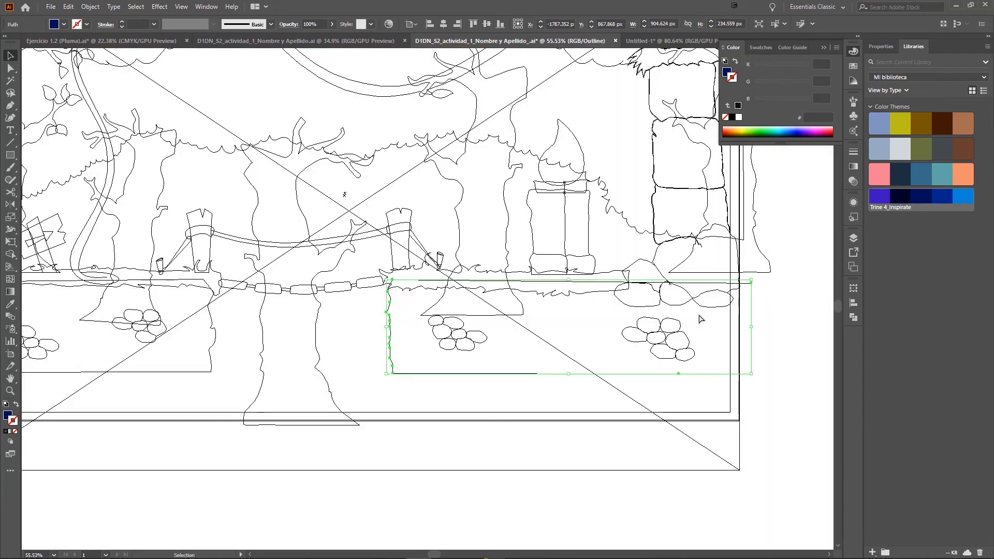
{"action": "left_click", "coordinate": [615, 364]}
{"action": "left_click", "coordinate": [429, 355], "text": "shift"}
{"action": "left_click_drag", "start_coordinate": [77, 342], "coordinate": [340, 345]}
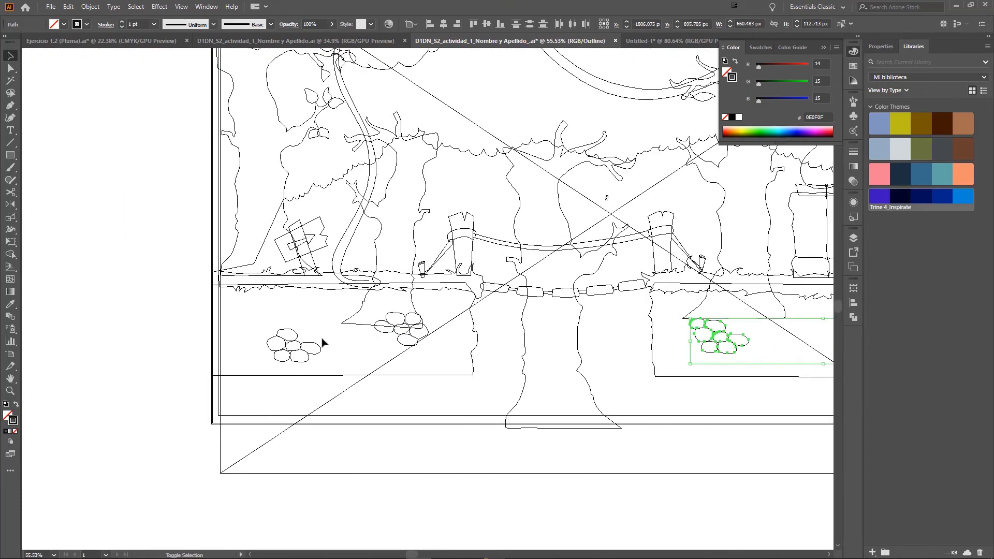
{"action": "left_click", "coordinate": [288, 363], "text": "shift"}
{"action": "left_click_drag", "start_coordinate": [392, 299], "coordinate": [549, 428]}
{"action": "left_click_drag", "start_coordinate": [286, 244], "coordinate": [592, 430]}
{"action": "left_click", "coordinate": [474, 291], "text": "shift"}
{"action": "left_click", "coordinate": [422, 356], "text": "shift"}
{"action": "left_click_drag", "start_coordinate": [428, 378], "coordinate": [520, 389]}
Step: Cut the selected stones and paste them in place on a new top layer named detalle
{"action": "key", "text": "z"}
{"action": "left_click", "coordinate": [589, 278], "text": "alt"}
{"action": "left_click", "coordinate": [534, 309], "text": "alt"}
{"action": "left_click", "coordinate": [534, 309], "text": "alt"}
{"action": "left_click", "coordinate": [534, 309], "text": "alt"}
{"action": "left_click", "coordinate": [535, 310], "text": "alt"}
{"action": "left_click", "coordinate": [535, 309], "text": "alt"}
{"action": "left_click_drag", "start_coordinate": [549, 319], "coordinate": [570, 375]}
{"action": "key", "text": "v"}
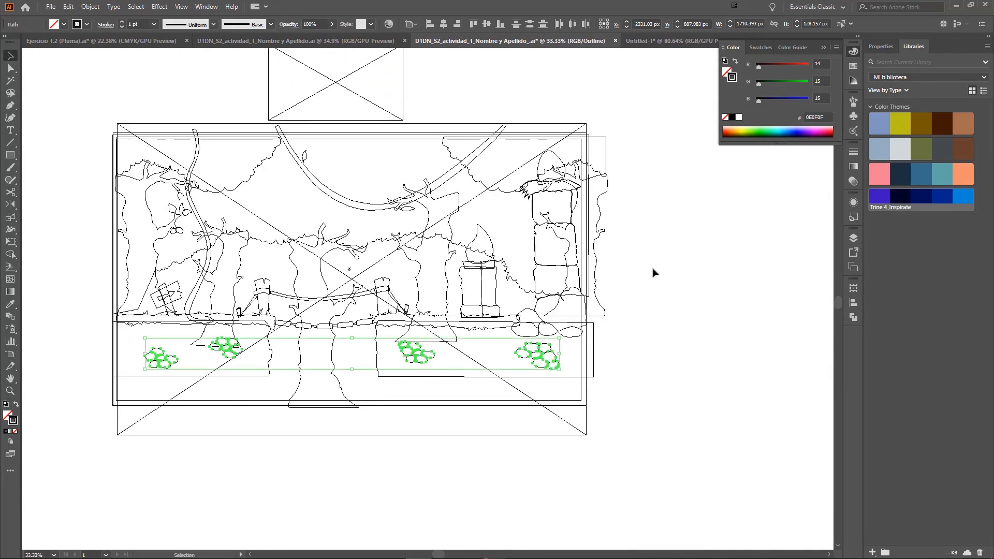
{"action": "left_click", "coordinate": [805, 223]}
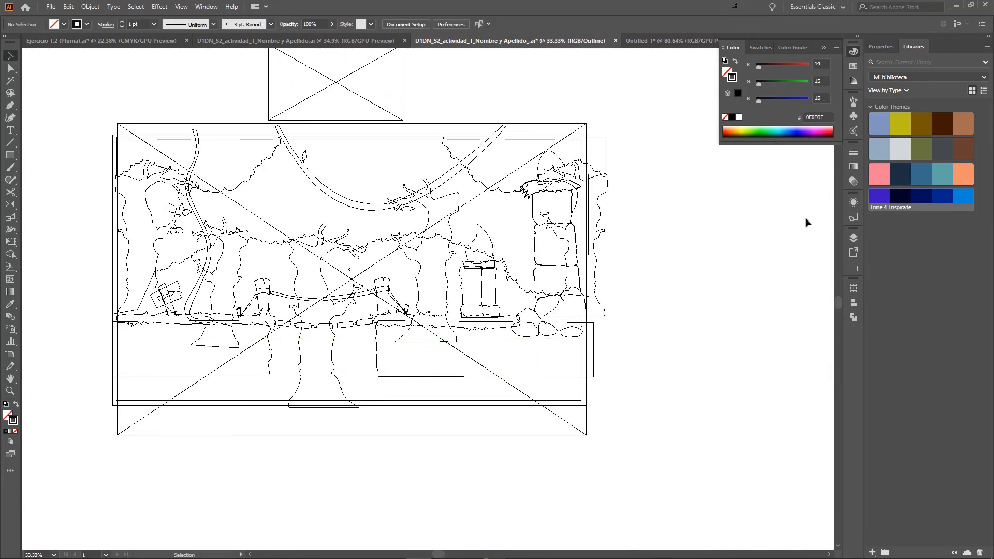
{"action": "left_click", "coordinate": [854, 237]}
{"action": "left_click", "coordinate": [812, 423]}
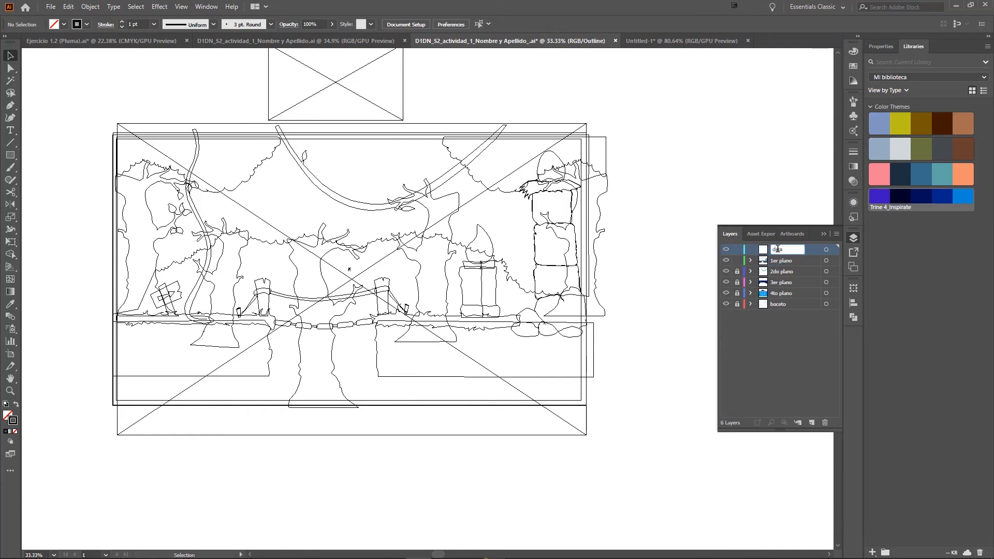
{"action": "key", "text": "Return"}
{"action": "key", "text": "ctrl+f"}
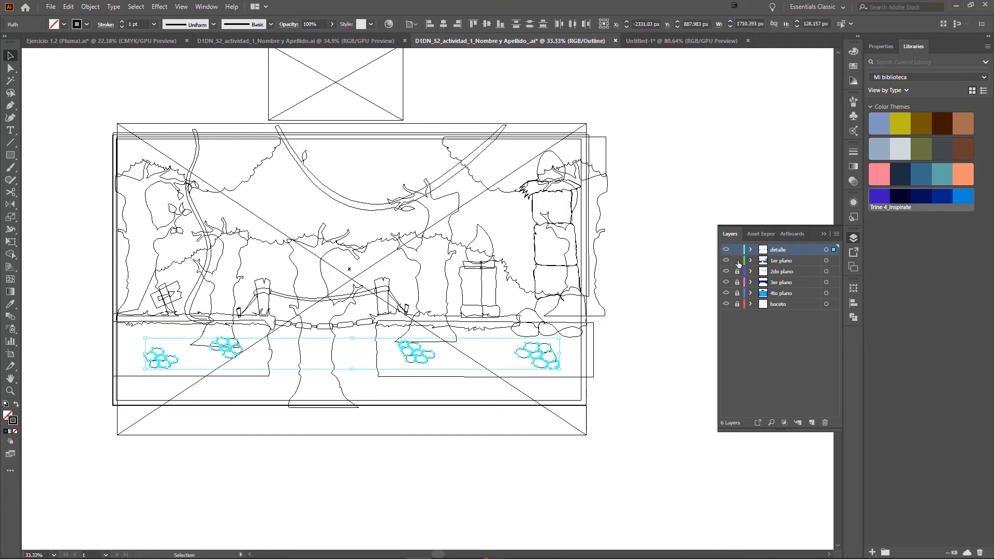
Step: Return to the color preview and fill the stone clusters with the Trine theme's bright blue #0487D9
{"action": "key", "text": "a"}
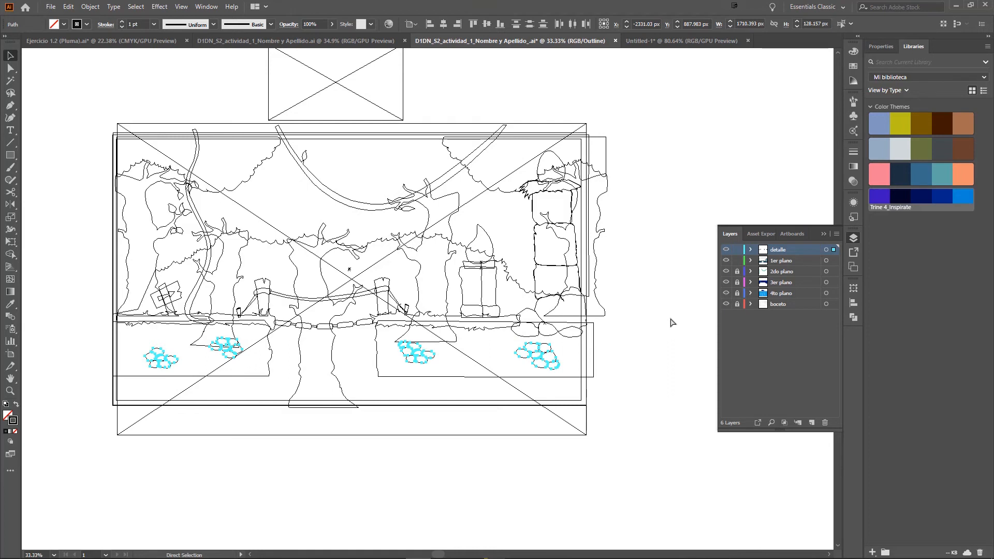
{"action": "key", "text": "ctrl+y"}
{"action": "key", "text": "v"}
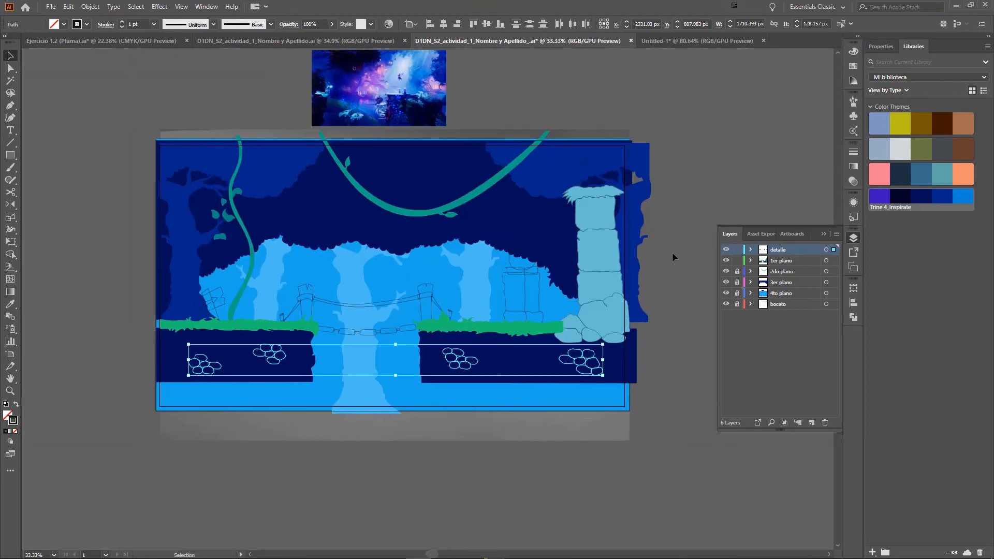
{"action": "left_click", "coordinate": [6, 413]}
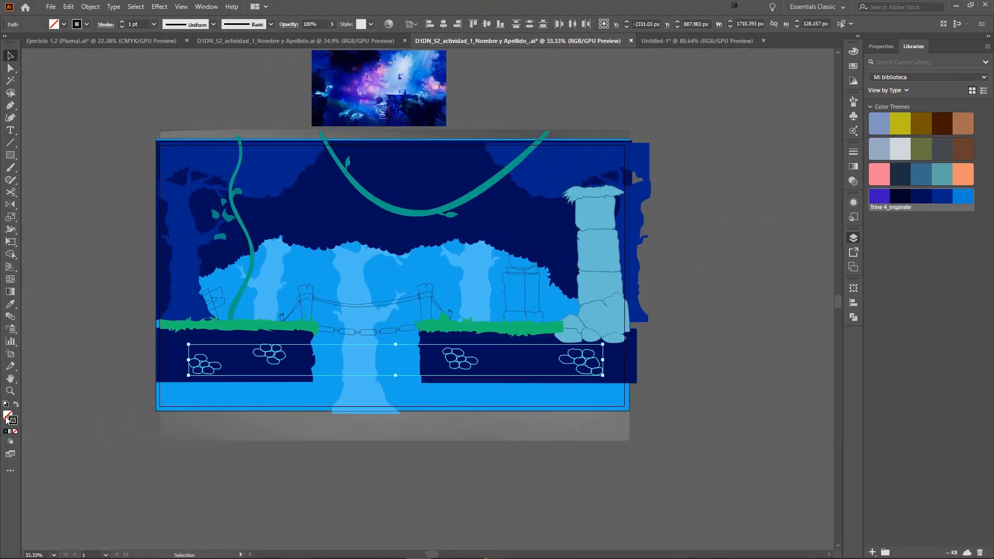
{"action": "left_click", "coordinate": [963, 197]}
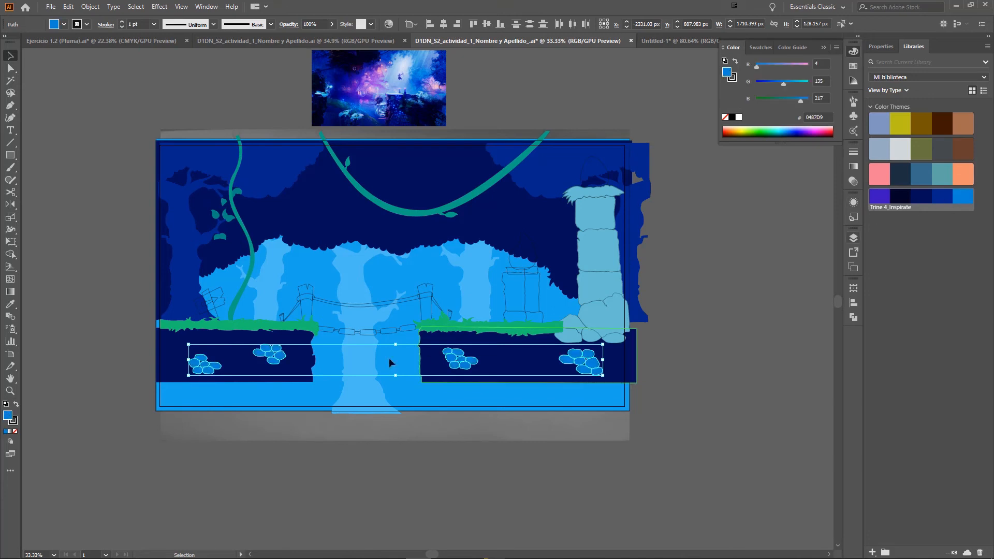
{"action": "left_click", "coordinate": [118, 213]}
Step: Fill the stone pedestal and its cap with the tall pillar's sampled light blue #66BED3
{"action": "left_click_drag", "start_coordinate": [115, 222], "coordinate": [225, 243]}
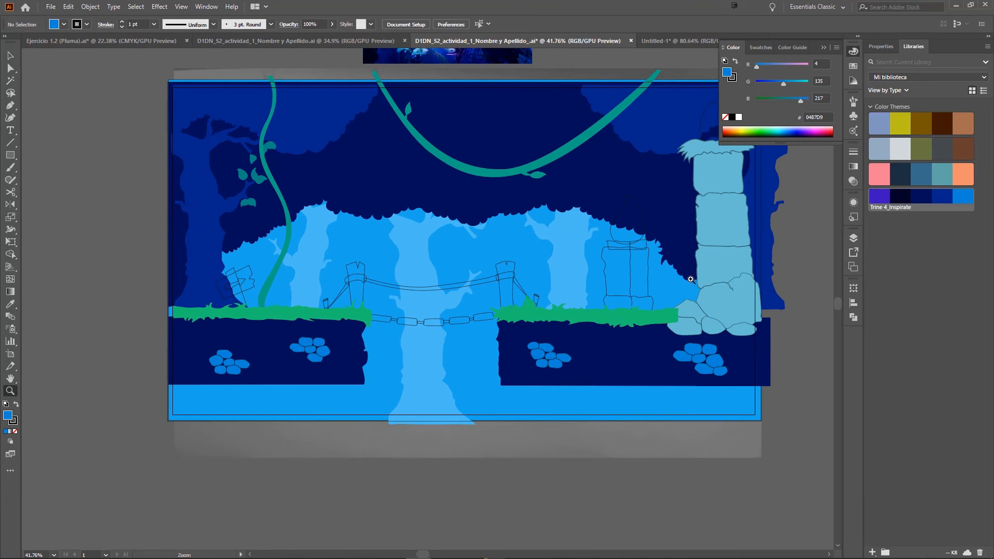
{"action": "left_click", "coordinate": [645, 282]}
{"action": "key", "text": "i"}
{"action": "left_click", "coordinate": [725, 265]}
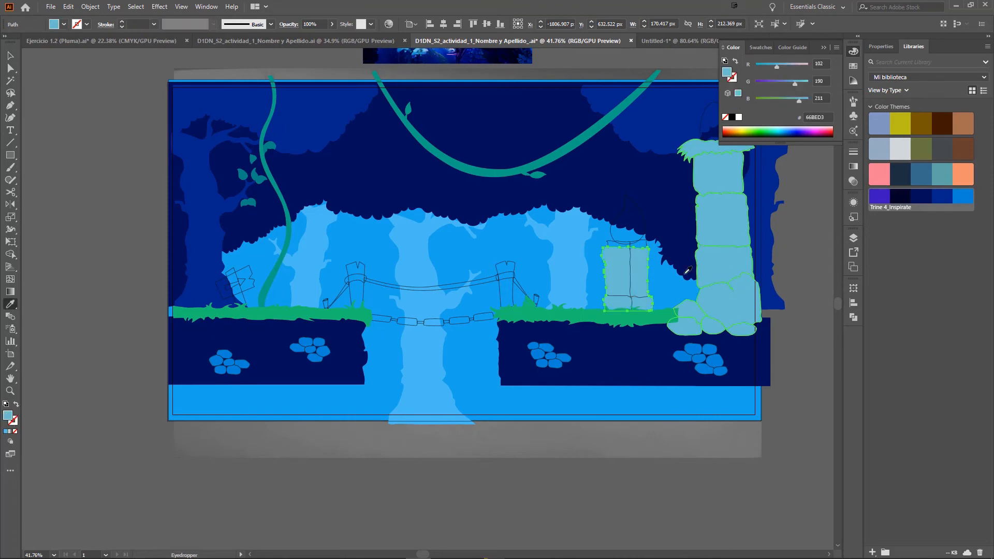
{"action": "key", "text": "v"}
{"action": "left_click", "coordinate": [644, 240]}
{"action": "key", "text": "i"}
{"action": "left_click", "coordinate": [716, 230]}
Step: Give the stone pedestal and its cap a dark #212825 stroke
{"action": "key", "text": "z"}
{"action": "left_click_drag", "start_coordinate": [617, 215], "coordinate": [660, 224]}
{"action": "key", "text": "v"}
{"action": "left_click", "coordinate": [612, 290], "text": "shift"}
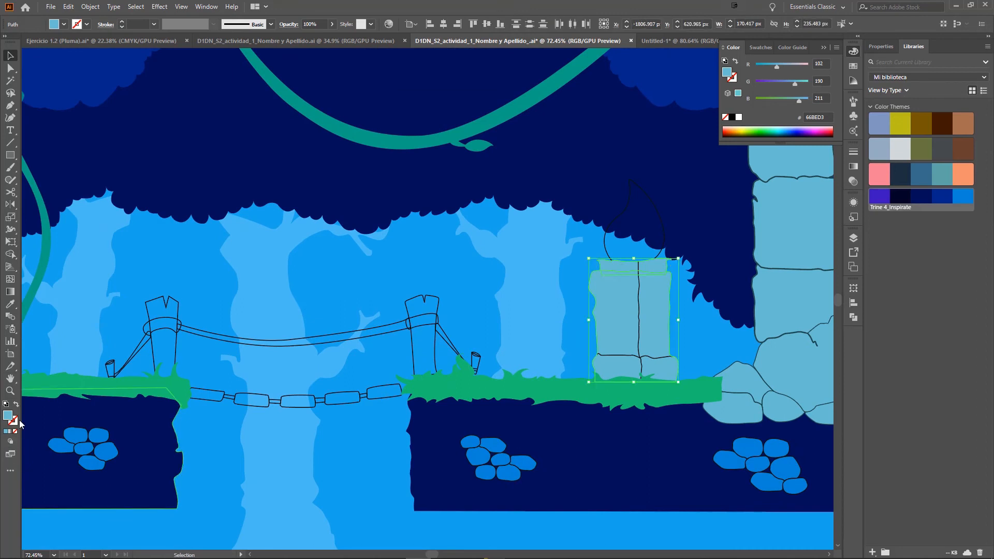
{"action": "double_click", "coordinate": [14, 423]}
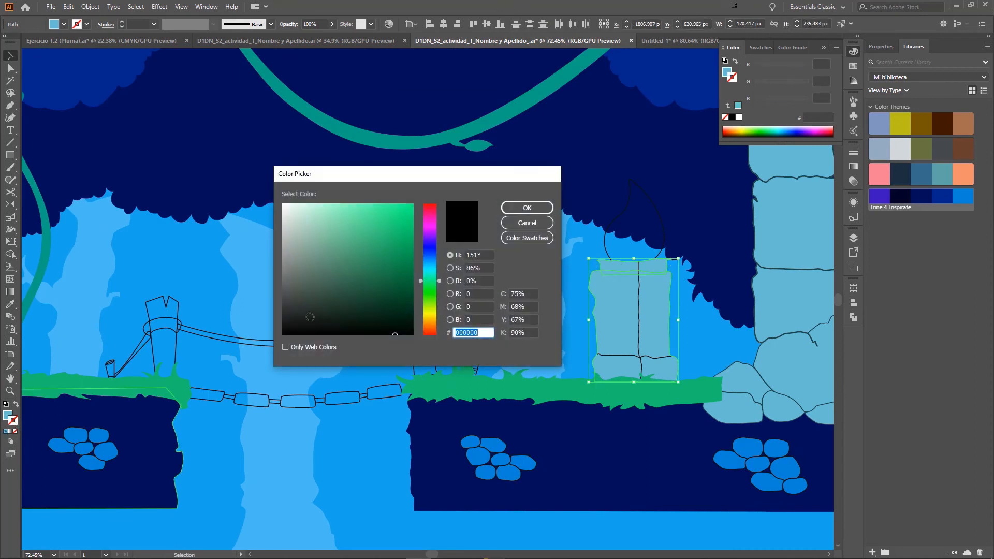
{"action": "left_click", "coordinate": [527, 207]}
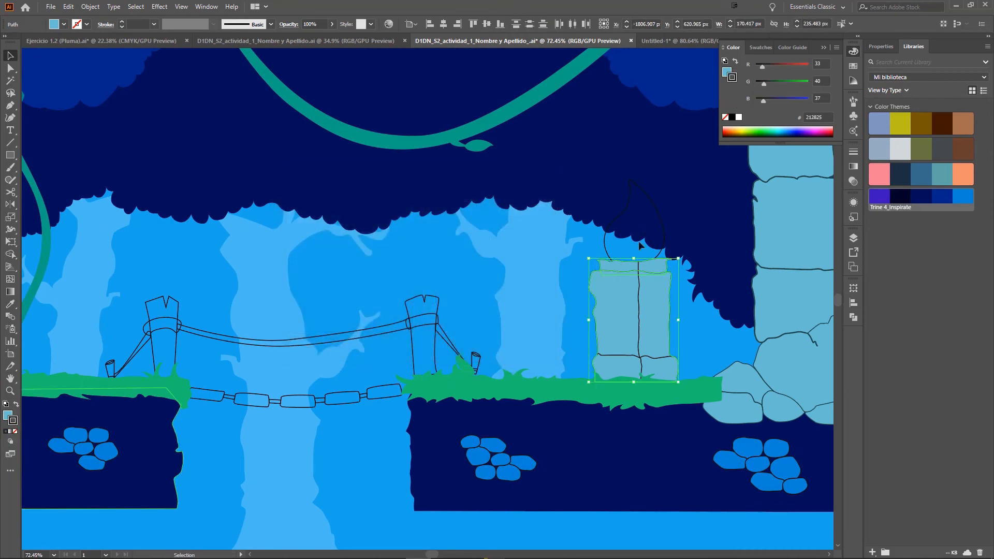
Step: Fill the flame above the stone pedestal with pink #D651BD and no stroke
{"action": "left_click", "coordinate": [666, 231]}
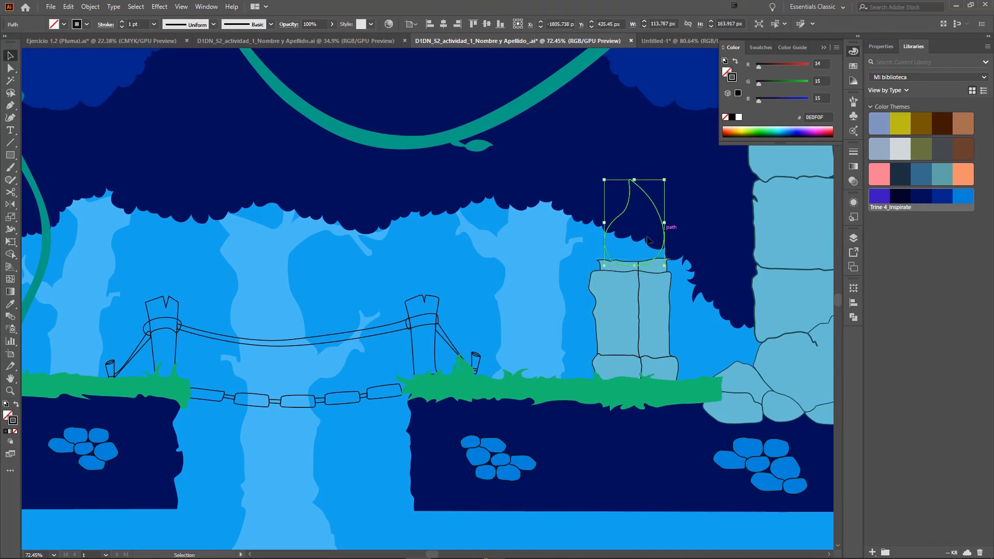
{"action": "left_click", "coordinate": [15, 409]}
{"action": "double_click", "coordinate": [8, 415]}
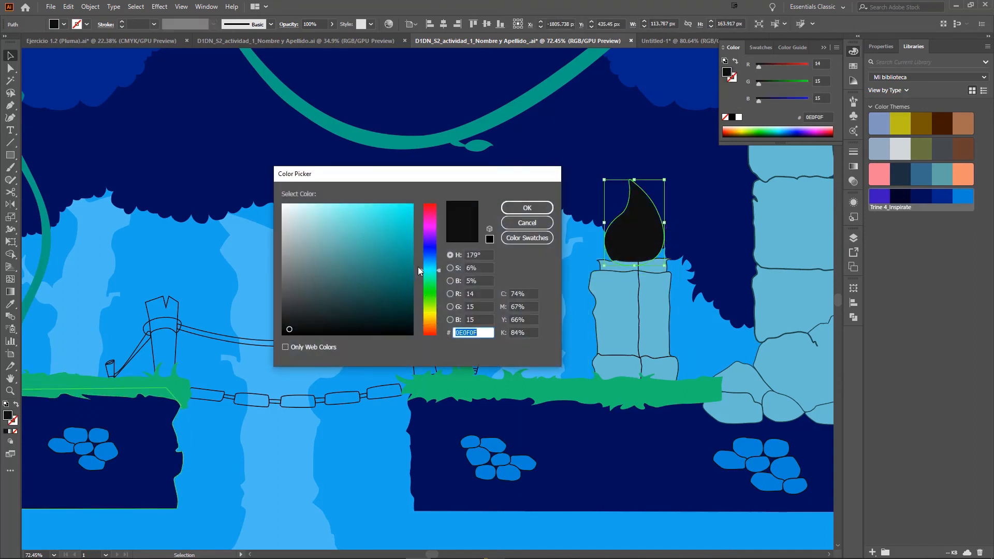
{"action": "left_click_drag", "start_coordinate": [417, 264], "coordinate": [421, 222]}
{"action": "left_click", "coordinate": [363, 225]}
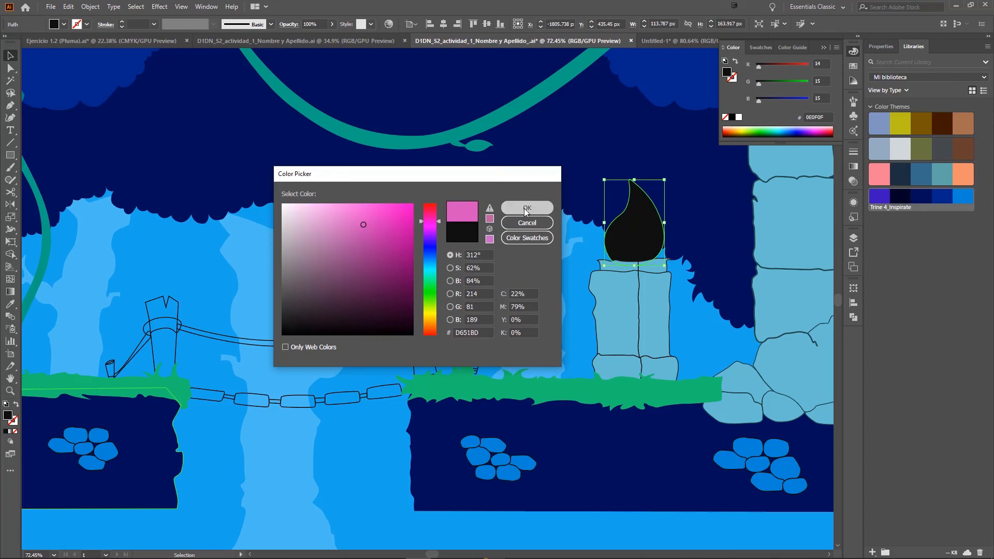
{"action": "left_click", "coordinate": [526, 207]}
Step: Select the rope bridge's two posts, five planks and both small anchor stakes together
{"action": "scroll", "coordinate": [349, 276], "scroll_direction": "down", "scroll_amount": 3}
{"action": "left_click", "coordinate": [312, 266]}
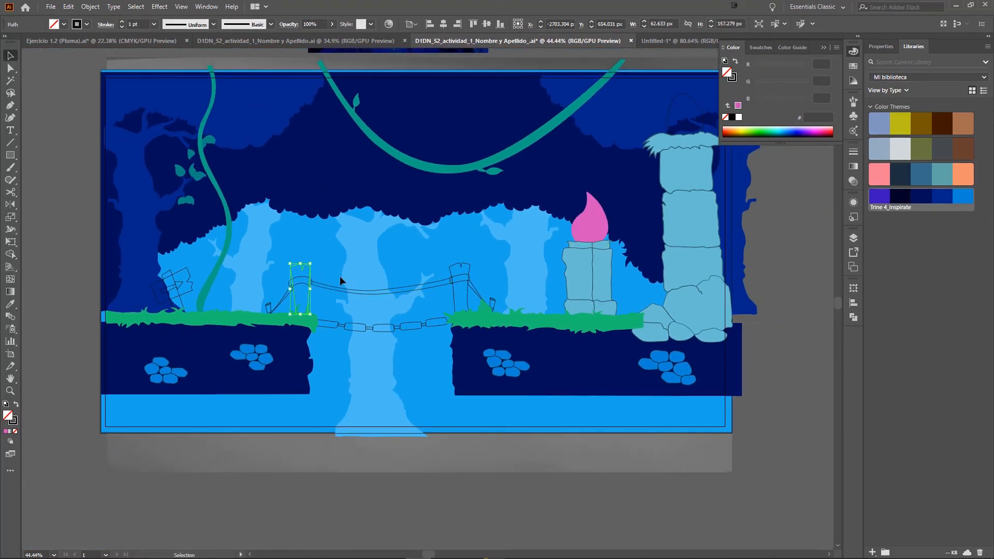
{"action": "left_click", "coordinate": [459, 265], "text": "shift"}
{"action": "scroll", "coordinate": [332, 292], "scroll_direction": "up", "scroll_amount": 2}
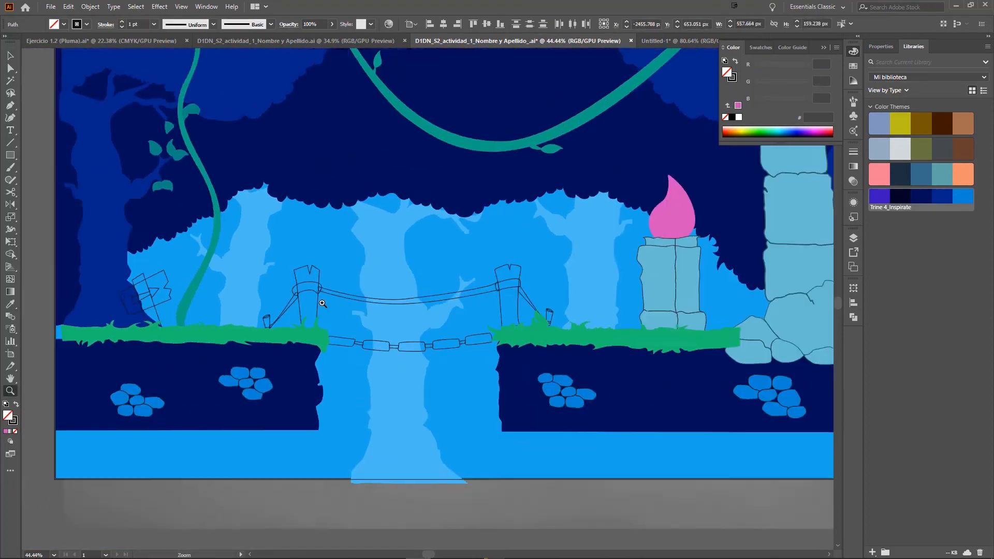
{"action": "left_click", "coordinate": [360, 348], "text": "shift"}
{"action": "left_click", "coordinate": [378, 350], "text": "shift"}
{"action": "left_click", "coordinate": [424, 352], "text": "shift"}
{"action": "left_click", "coordinate": [468, 349], "text": "shift"}
{"action": "left_click", "coordinate": [500, 347], "text": "shift"}
{"action": "left_click", "coordinate": [557, 304], "text": "shift"}
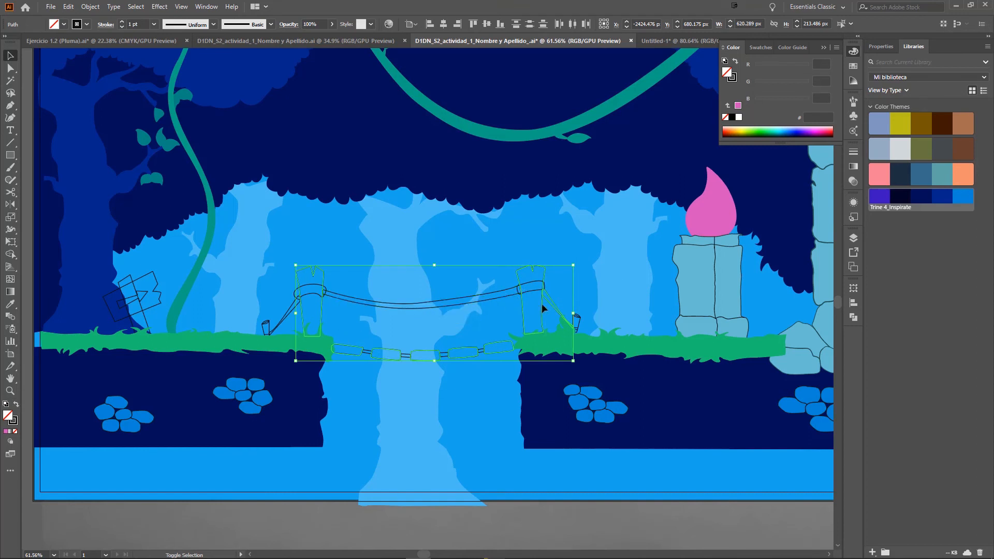
{"action": "left_click", "coordinate": [559, 313], "text": "shift"}
{"action": "left_click", "coordinate": [579, 324], "text": "shift"}
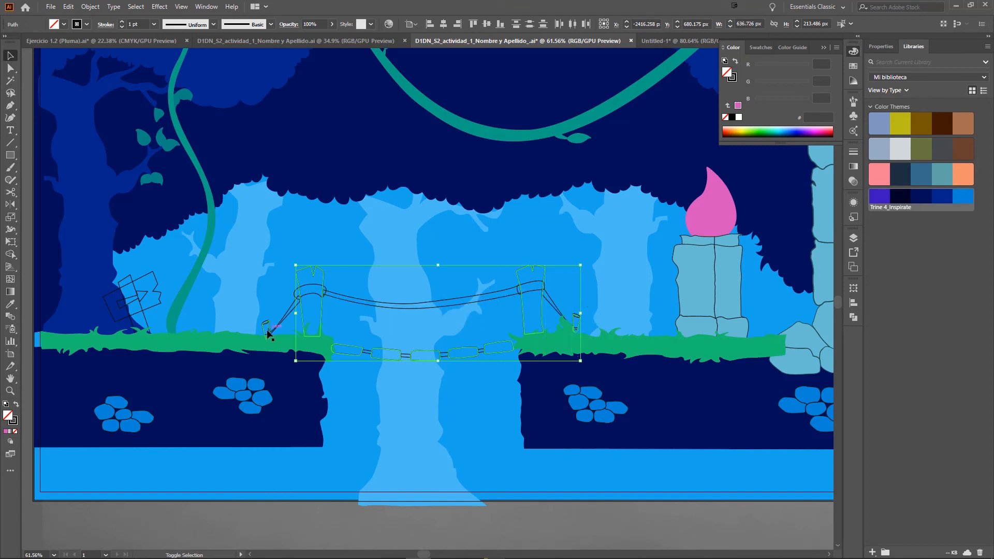
{"action": "left_click", "coordinate": [270, 330], "text": "shift"}
Step: Fill the selected bridge wood with the Trine theme's bright blue #0487D9
{"action": "double_click", "coordinate": [9, 420]}
{"action": "left_click", "coordinate": [527, 223]}
{"action": "left_click", "coordinate": [957, 197]}
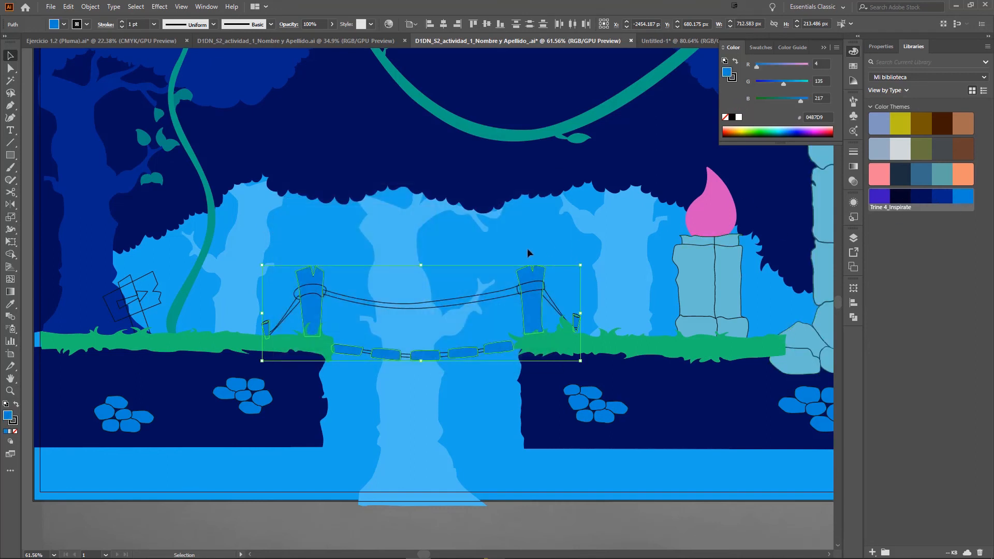
Step: Set the fill of the bridge posts, planks and anchor stakes to ochre #A39741
{"action": "double_click", "coordinate": [9, 417]}
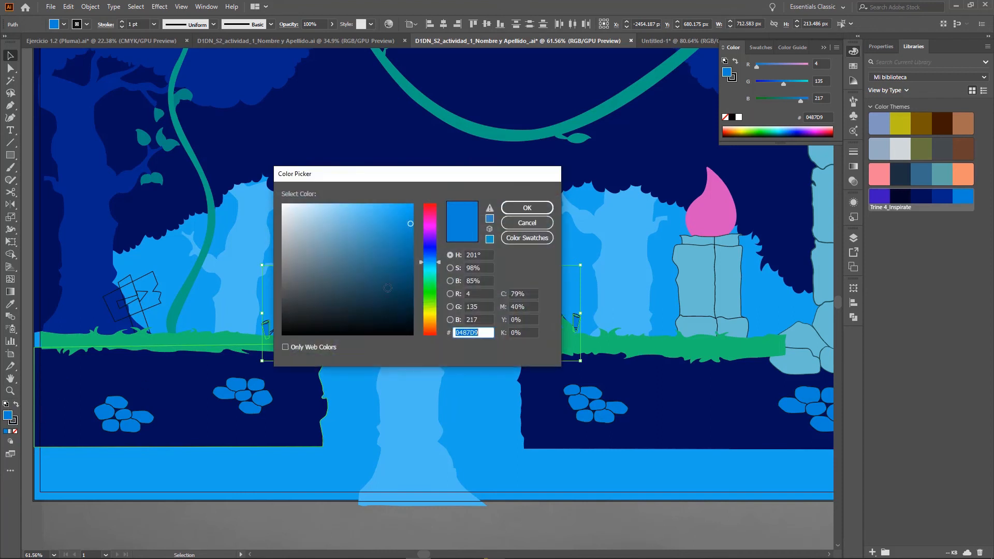
{"action": "mouse_move", "coordinate": [441, 299]}
{"action": "left_mouse_down"}
{"action": "mouse_move", "coordinate": [434, 314]}
{"action": "mouse_move", "coordinate": [440, 279]}
{"action": "mouse_move", "coordinate": [436, 315]}
{"action": "left_mouse_up"}
{"action": "left_click_drag", "start_coordinate": [365, 241], "coordinate": [361, 250]}
{"action": "left_click", "coordinate": [433, 316]}
{"action": "key", "text": "Return"}
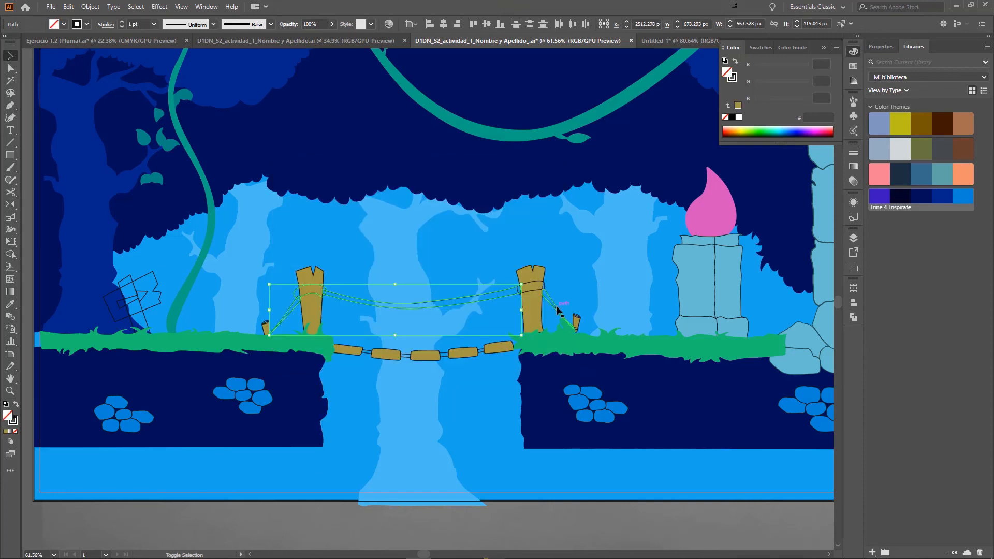
Step: Fill the bridge's handrail ropes with dark brown #685B30 and the tops of both anchor stakes with a lighter tan
{"action": "left_click", "coordinate": [580, 331], "text": "shift"}
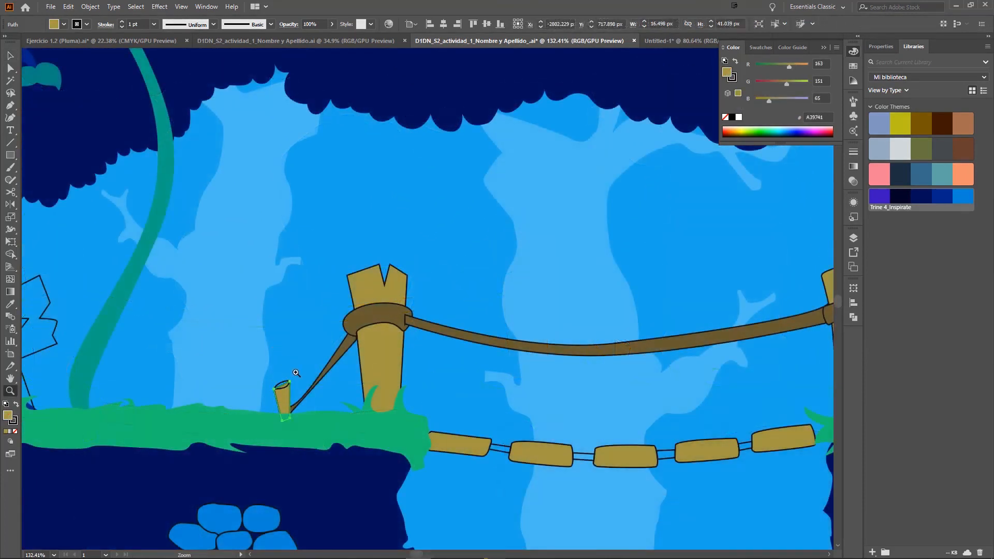
{"action": "left_click", "coordinate": [296, 373]}
{"action": "key", "text": "v"}
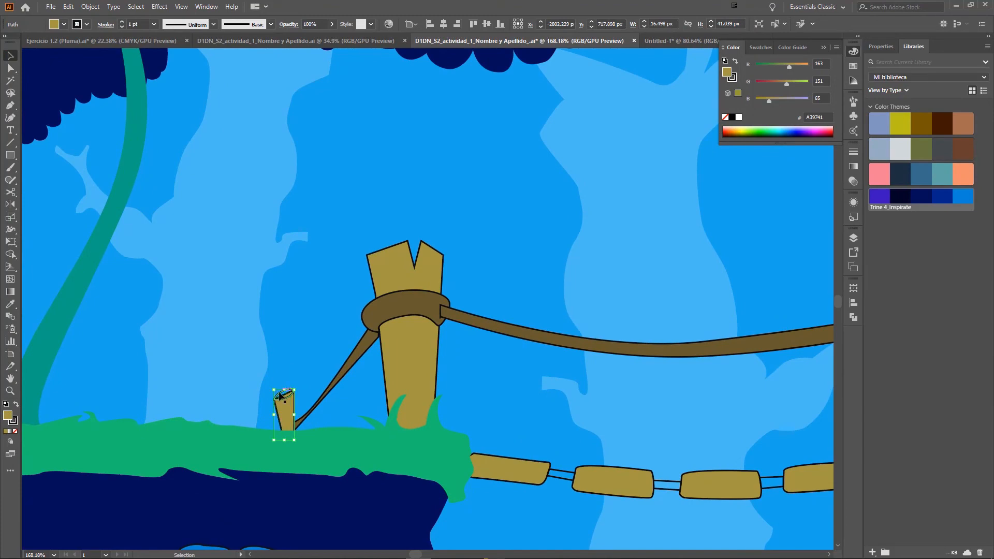
{"action": "left_click", "coordinate": [280, 396]}
{"action": "left_click_drag", "start_coordinate": [808, 307], "coordinate": [383, 302]}
{"action": "left_click_drag", "start_coordinate": [610, 320], "coordinate": [586, 322]}
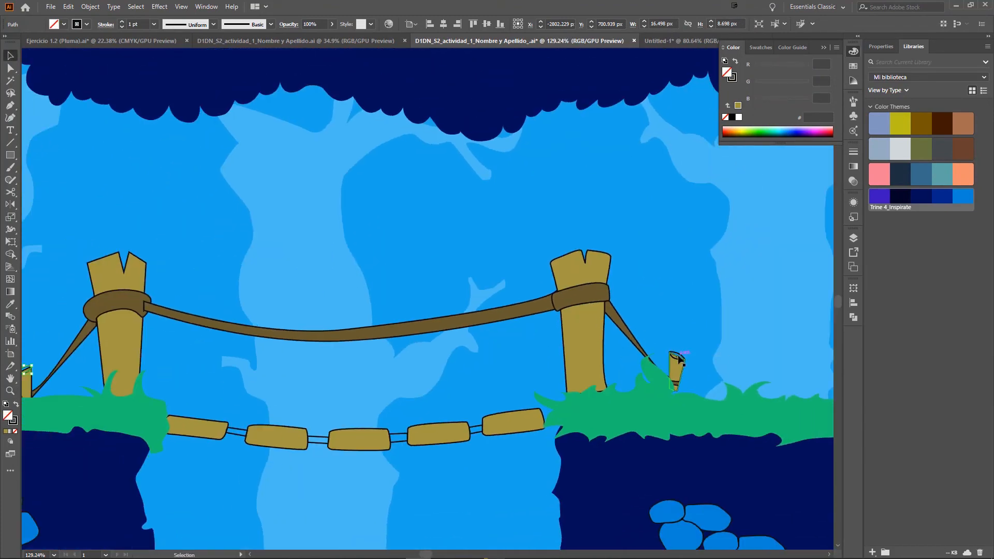
{"action": "left_click", "coordinate": [678, 357], "text": "shift"}
{"action": "key", "text": "i"}
{"action": "left_click", "coordinate": [591, 329]}
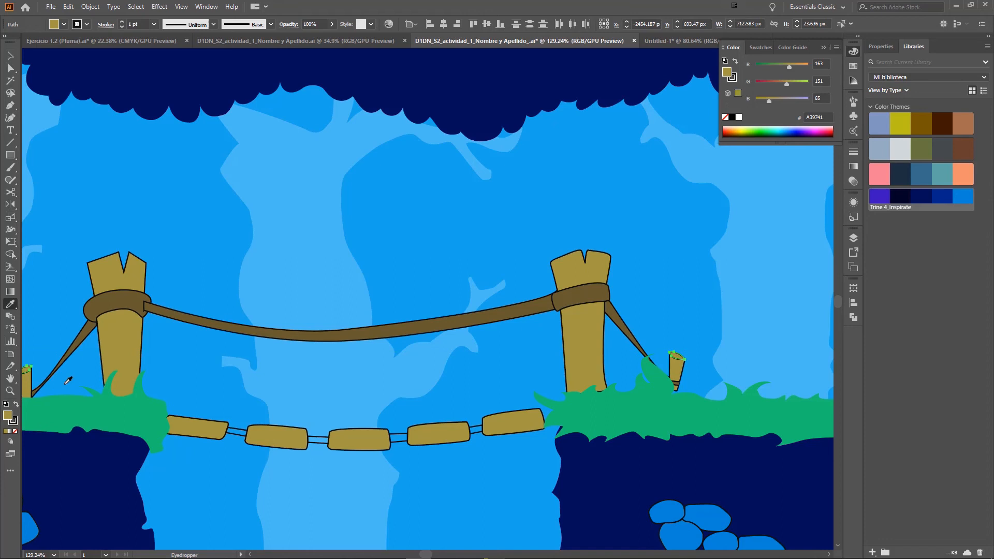
{"action": "double_click", "coordinate": [10, 417]}
{"action": "left_click_drag", "start_coordinate": [366, 237], "coordinate": [340, 227]}
{"action": "left_click", "coordinate": [522, 210]}
Step: Fill the four short cords between the bridge planks with the brown sampled from the handrail rope
{"action": "key", "text": "v"}
{"action": "left_click", "coordinate": [479, 425]}
{"action": "left_click", "coordinate": [399, 438], "text": "shift"}
{"action": "left_click", "coordinate": [318, 440], "text": "shift"}
{"action": "left_click", "coordinate": [242, 431], "text": "shift"}
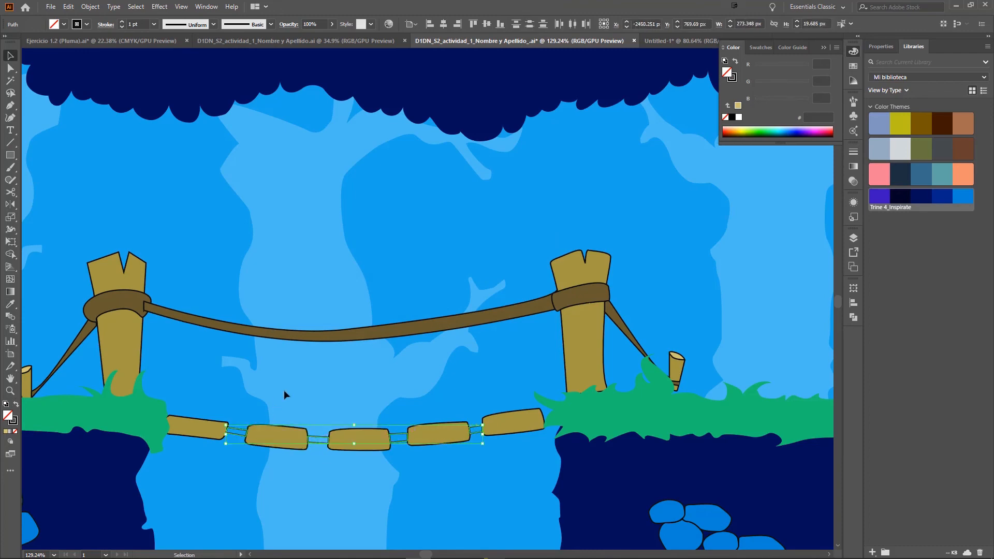
{"action": "key", "text": "i"}
{"action": "left_click", "coordinate": [360, 326]}
Step: Fill the flame on top of the tall pillar with the pink #D651BD sampled from the pedestal's flame
{"action": "key", "text": "z"}
{"action": "left_click_drag", "start_coordinate": [369, 302], "coordinate": [327, 328]}
{"action": "key", "text": "v"}
{"action": "left_click", "coordinate": [447, 422]}
{"action": "key", "text": "z"}
{"action": "left_click_drag", "start_coordinate": [423, 391], "coordinate": [362, 407]}
{"action": "key", "text": "v"}
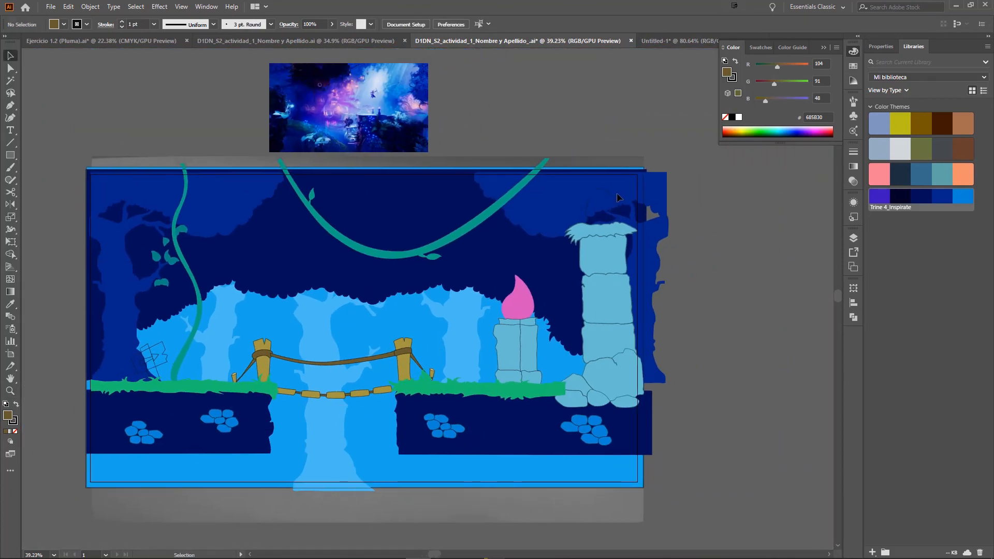
{"action": "left_click", "coordinate": [615, 194]}
{"action": "key", "text": "i"}
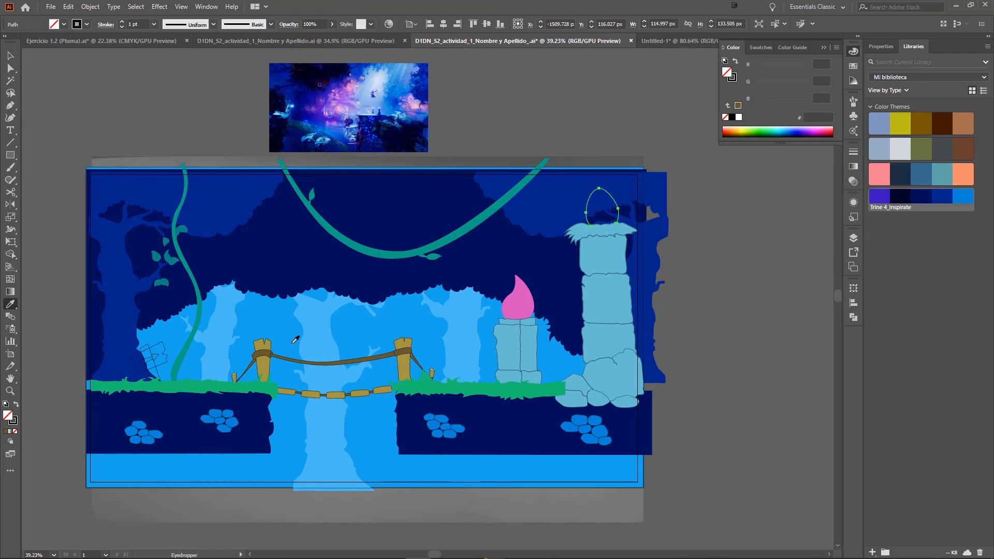
{"action": "left_click", "coordinate": [520, 294]}
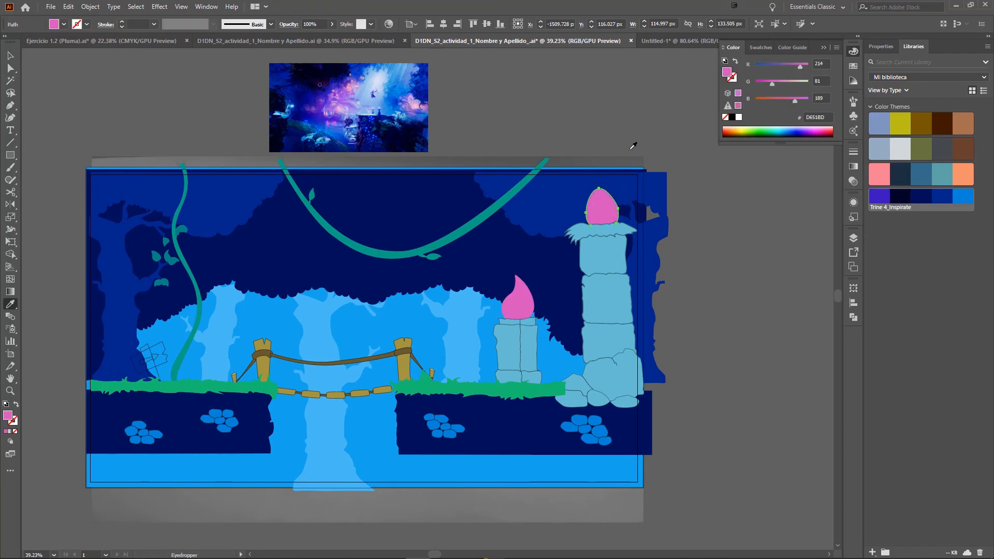
Step: Switch to the full-screen view of the scene and show the layer list
{"action": "key", "text": "f"}
{"action": "key", "text": "v"}
{"action": "left_click", "coordinate": [531, 99]}
{"action": "left_click_drag", "start_coordinate": [430, 78], "coordinate": [536, 126]}
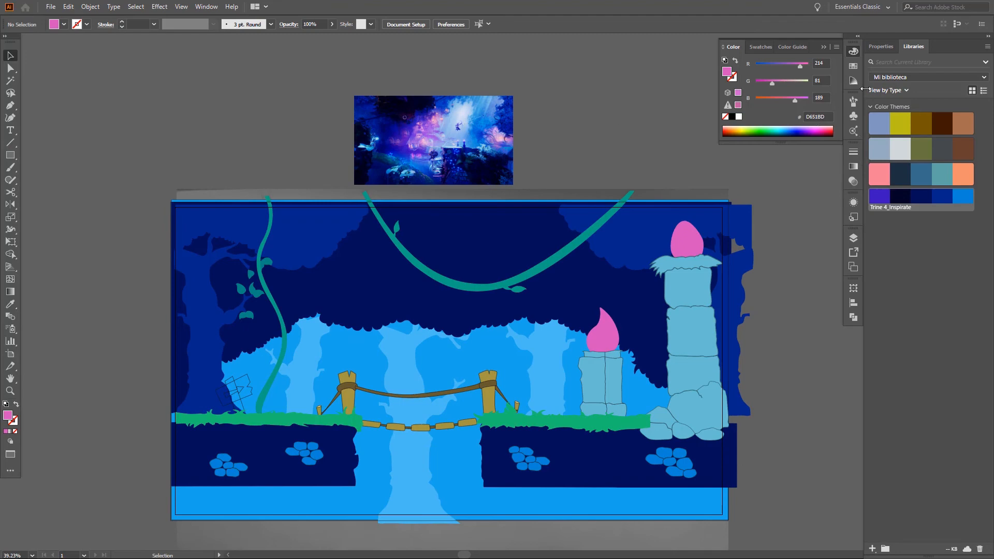
{"action": "left_click", "coordinate": [853, 238]}
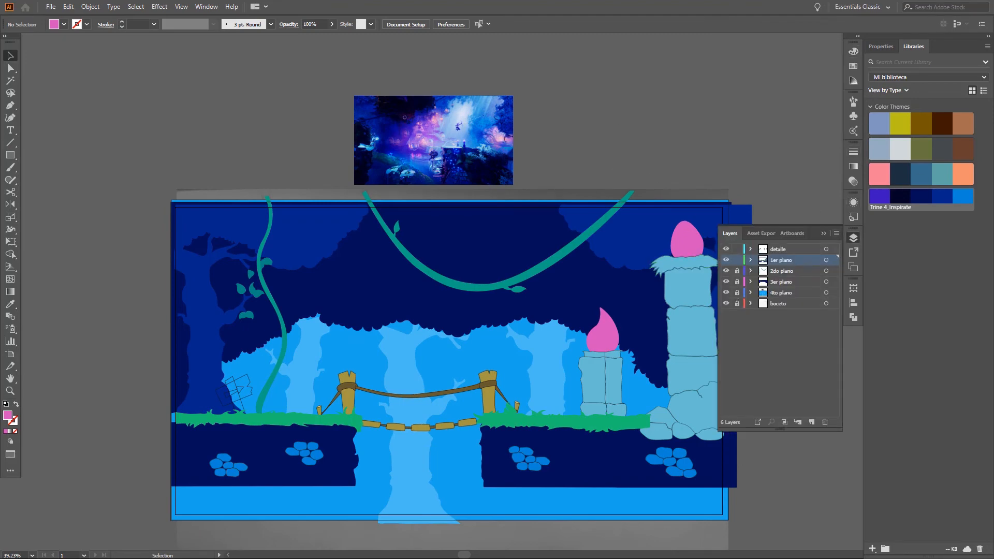
Step: Unlock all plane layers except boceto and select the whole scene artwork without the reference image
{"action": "scroll", "coordinate": [541, 156], "scroll_direction": "down", "scroll_amount": 2}
{"action": "key", "text": "ctrl+a"}
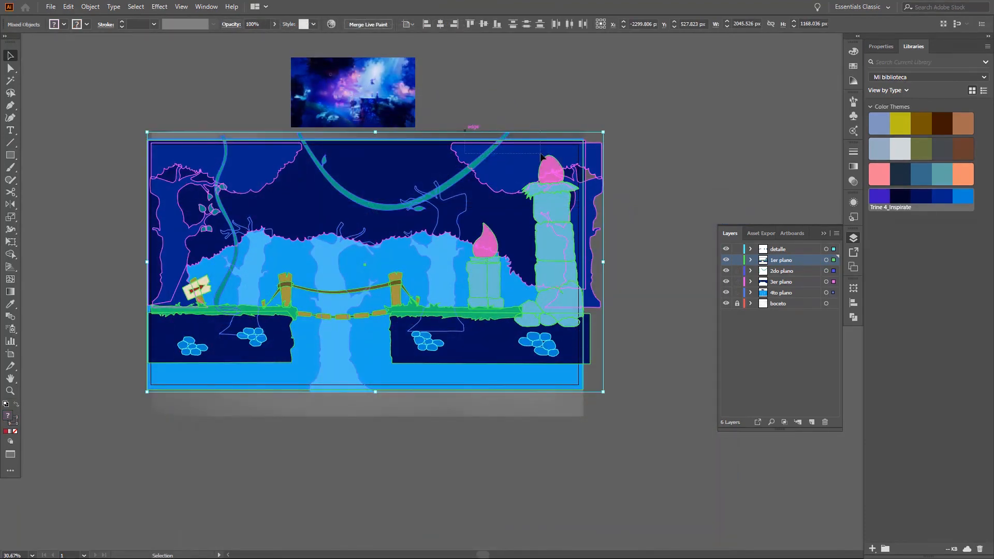
{"action": "left_click", "coordinate": [98, 366]}
{"action": "key", "text": "ctrl+a"}
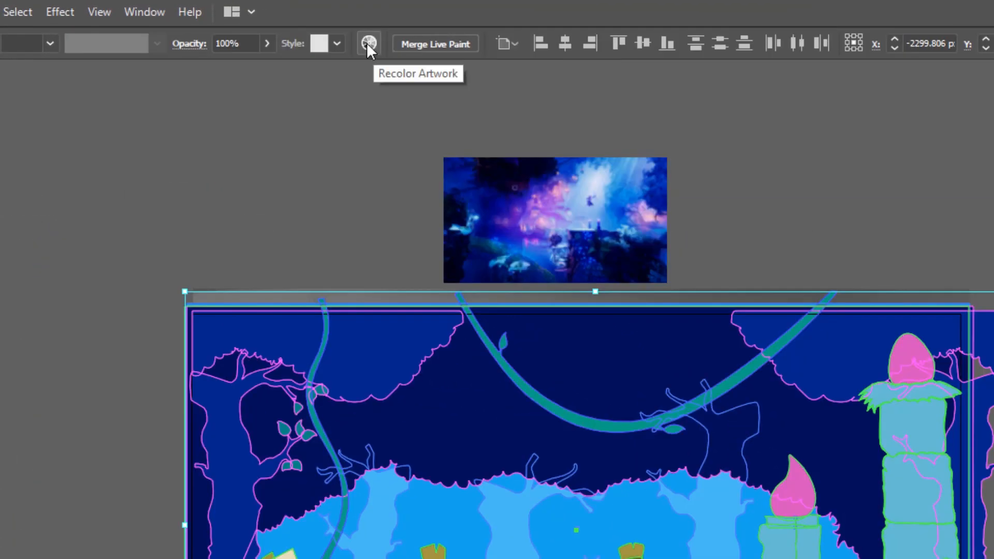
Step: Check the list of available workspaces for the active one
{"action": "left_click", "coordinate": [156, 10]}
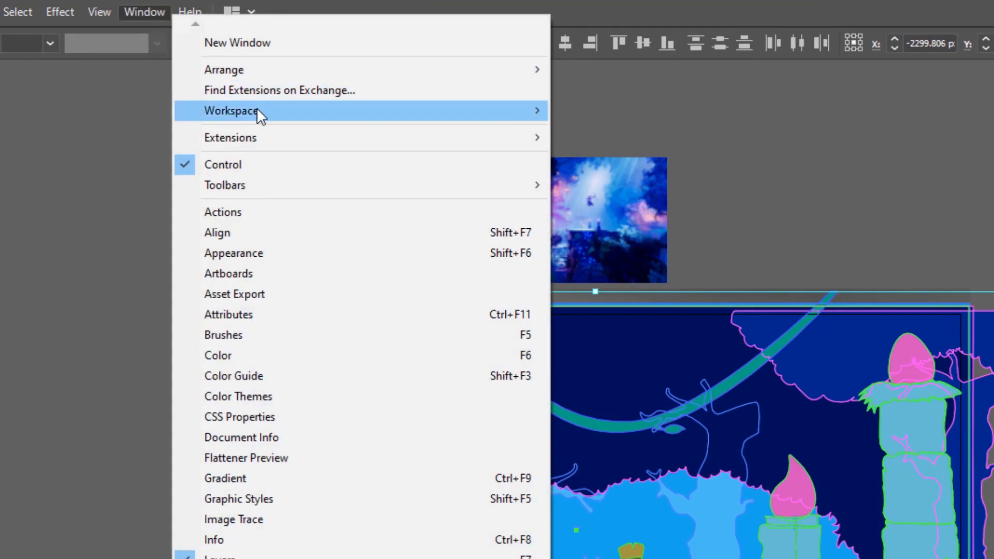
{"action": "mouse_move", "coordinate": [308, 111]}
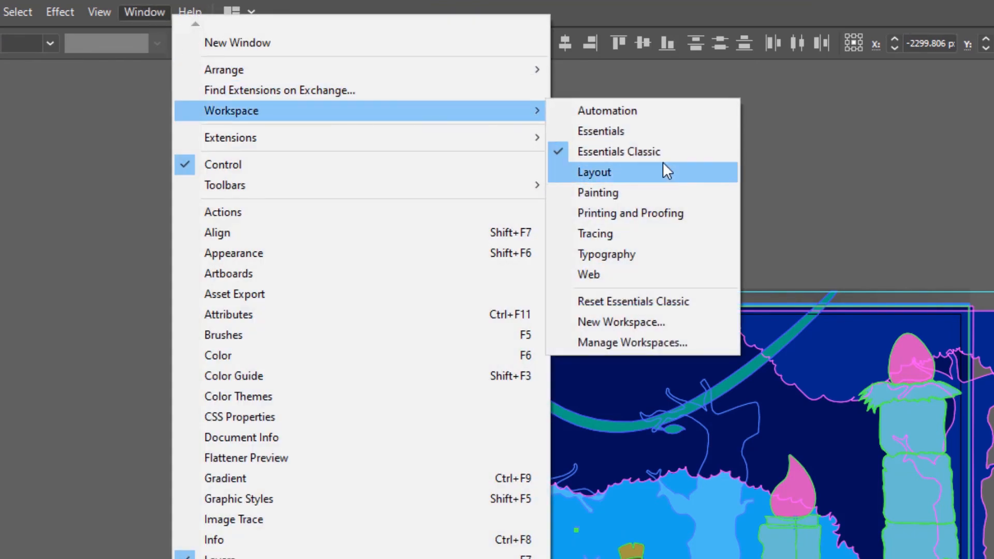
{"action": "left_click", "coordinate": [855, 163]}
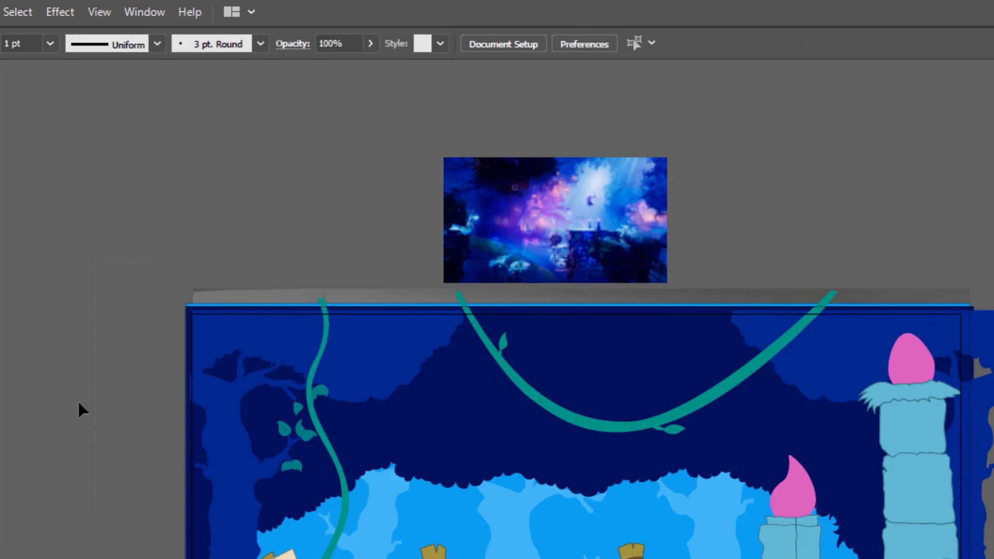
Step: Select the whole scene again and open Recolor Artwork in edit mode with the harmony colors linked
{"action": "left_click_drag", "start_coordinate": [402, 558], "coordinate": [404, 558]}
{"action": "mouse_move", "coordinate": [91, 373]}
{"action": "left_mouse_down"}
{"action": "mouse_move", "coordinate": [933, 558]}
{"action": "mouse_move", "coordinate": [974, 558]}
{"action": "left_mouse_up"}
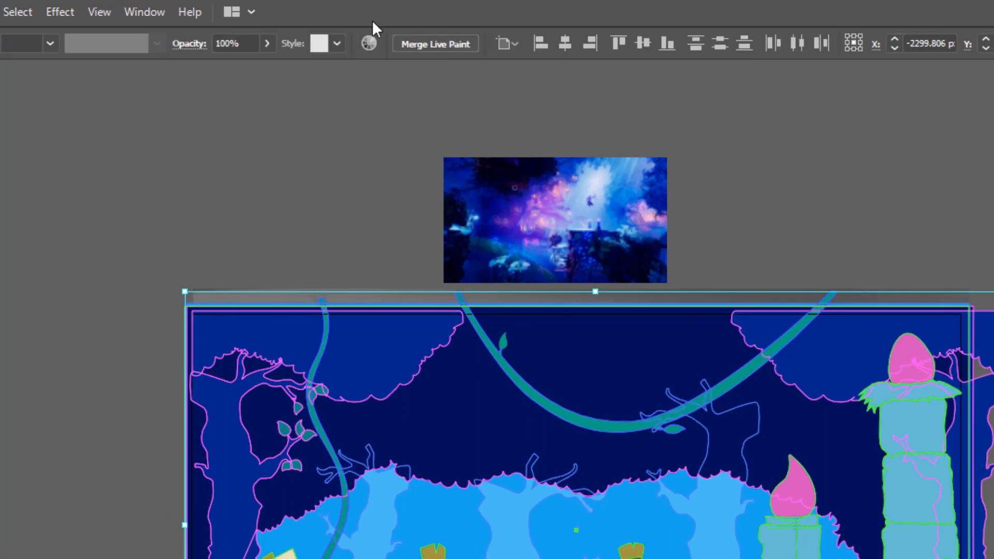
{"action": "left_click", "coordinate": [369, 43]}
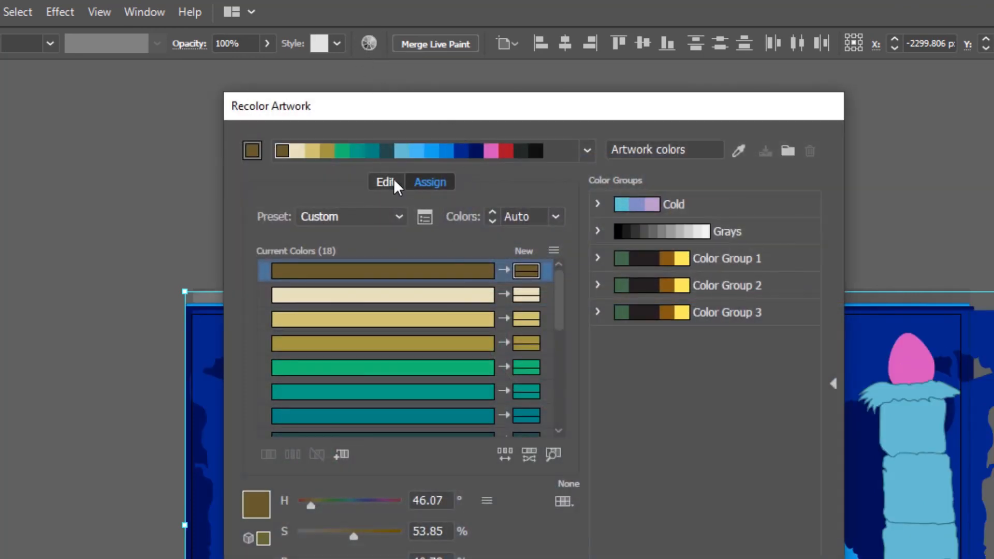
{"action": "left_click", "coordinate": [392, 179]}
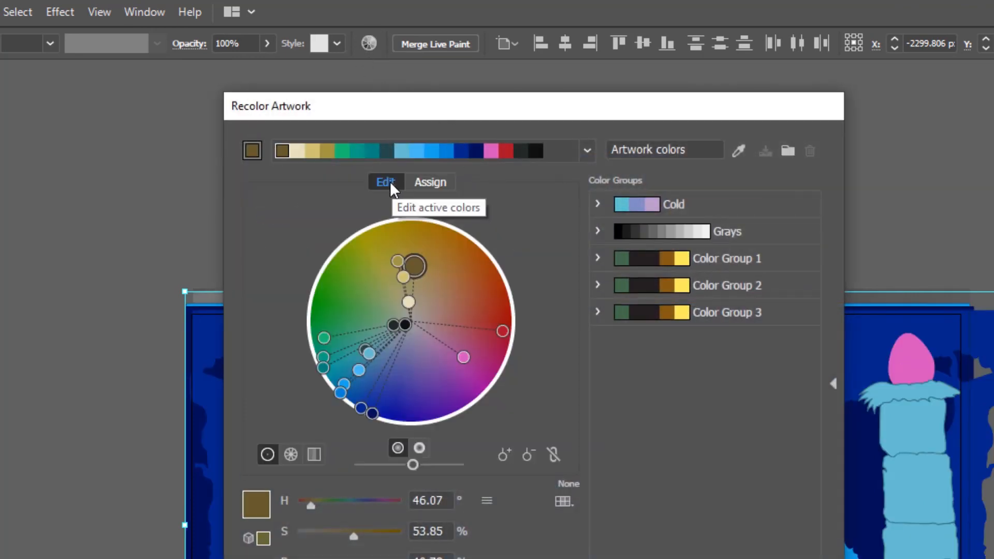
{"action": "left_click", "coordinate": [554, 455]}
Step: Rotate the linked colors so the blues turn turquoise, with the brown base at hue 38.25° and saturation 48.11%, and apply
{"action": "left_click_drag", "start_coordinate": [501, 112], "coordinate": [867, 159]}
{"action": "left_click_drag", "start_coordinate": [783, 316], "coordinate": [809, 327]}
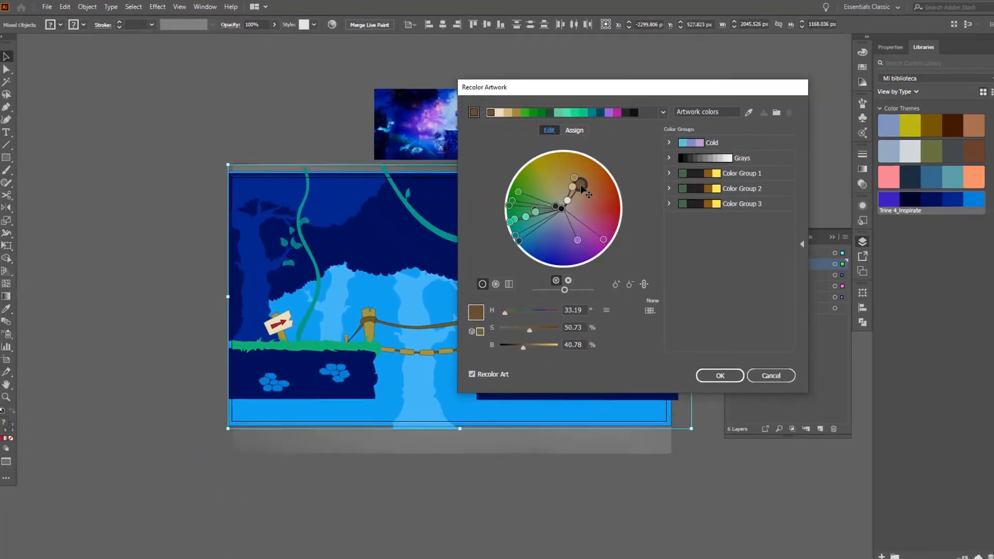
{"action": "left_click_drag", "start_coordinate": [560, 87], "coordinate": [665, 105]}
{"action": "left_click_drag", "start_coordinate": [702, 212], "coordinate": [675, 192]}
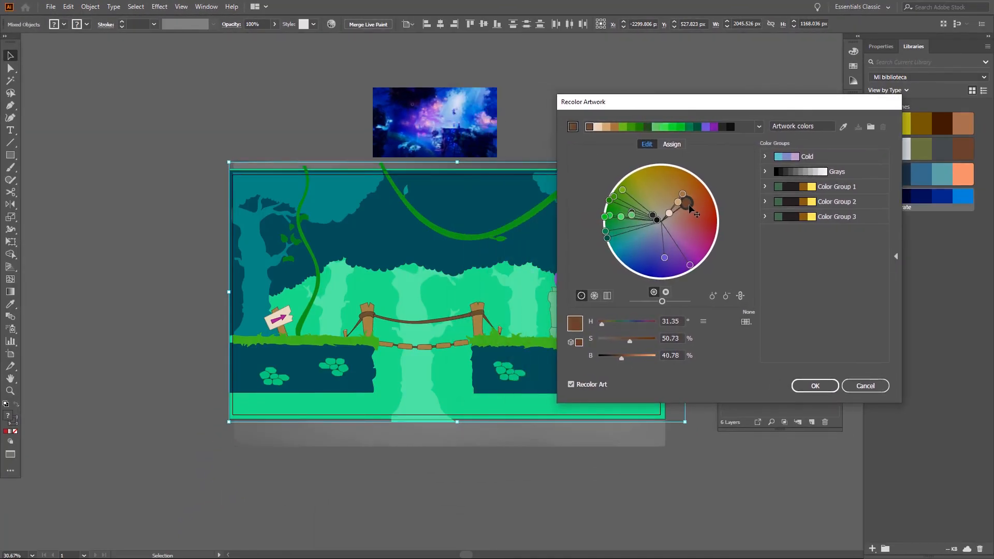
{"action": "left_click_drag", "start_coordinate": [643, 108], "coordinate": [740, 142]}
{"action": "left_click_drag", "start_coordinate": [781, 224], "coordinate": [772, 234]}
{"action": "left_click_drag", "start_coordinate": [763, 135], "coordinate": [613, 126]}
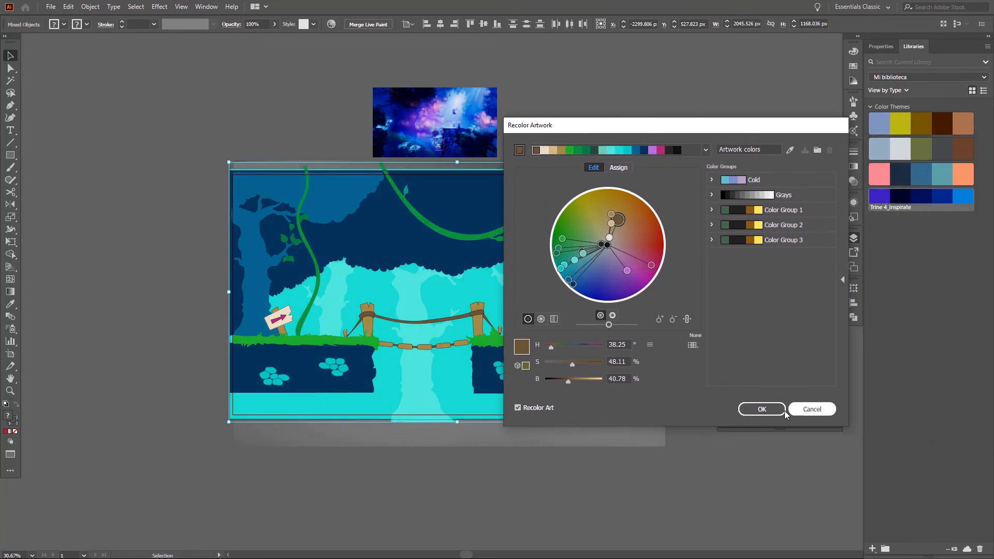
{"action": "left_click", "coordinate": [765, 410]}
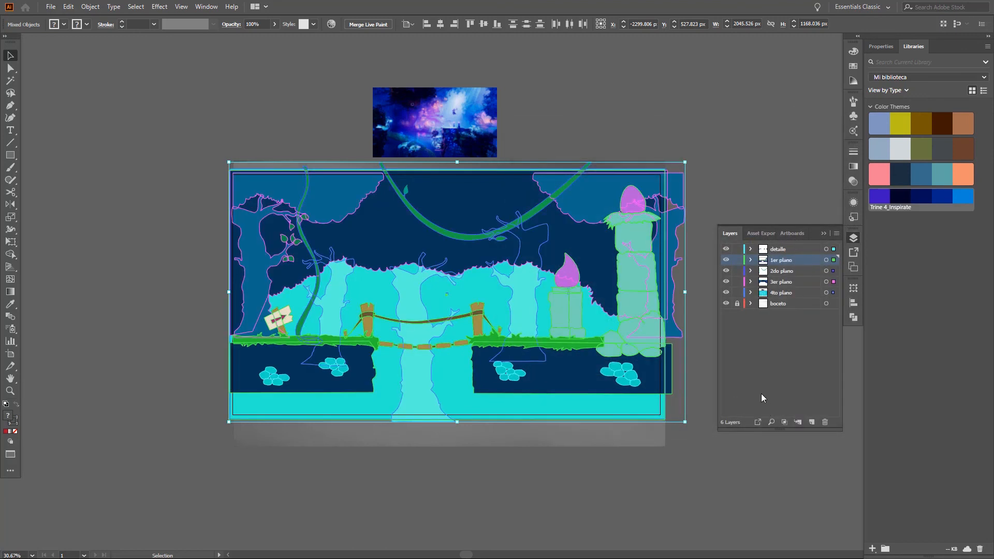
Step: Lock the 1er plano layer and select the artwork of the remaining planes without the reference image
{"action": "left_click", "coordinate": [738, 260]}
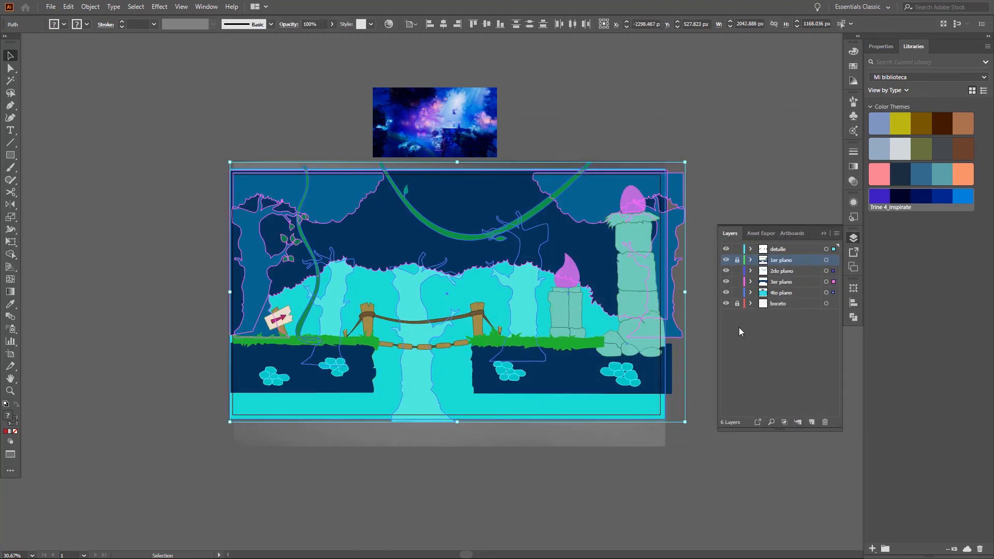
{"action": "left_click", "coordinate": [703, 174]}
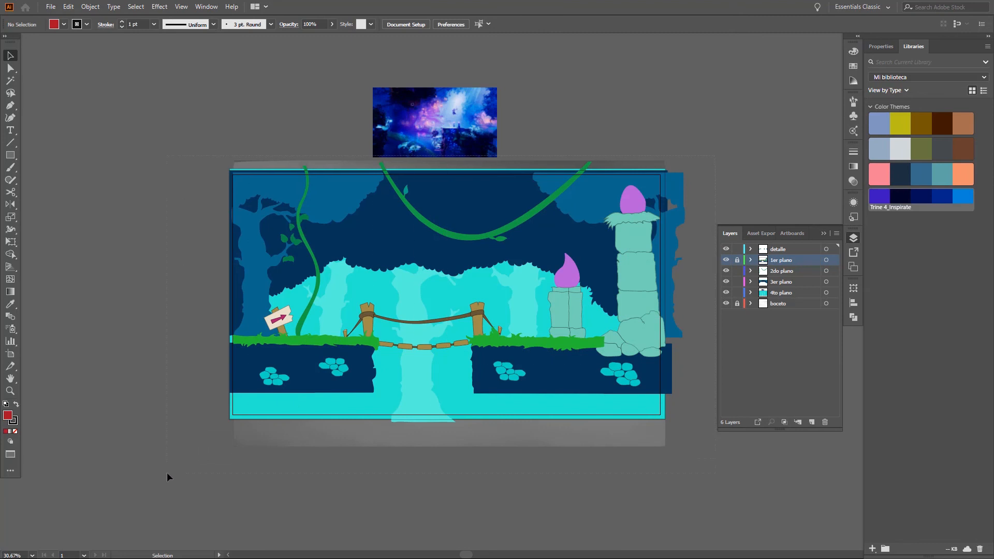
{"action": "key", "text": "ctrl+a"}
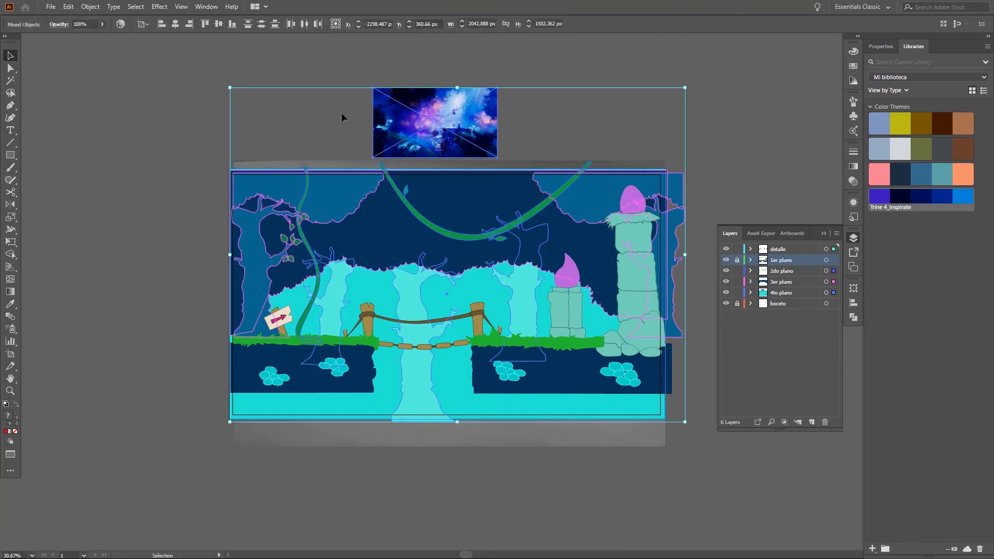
{"action": "left_click", "coordinate": [219, 195]}
{"action": "left_click_drag", "start_coordinate": [681, 459], "coordinate": [418, 258]}
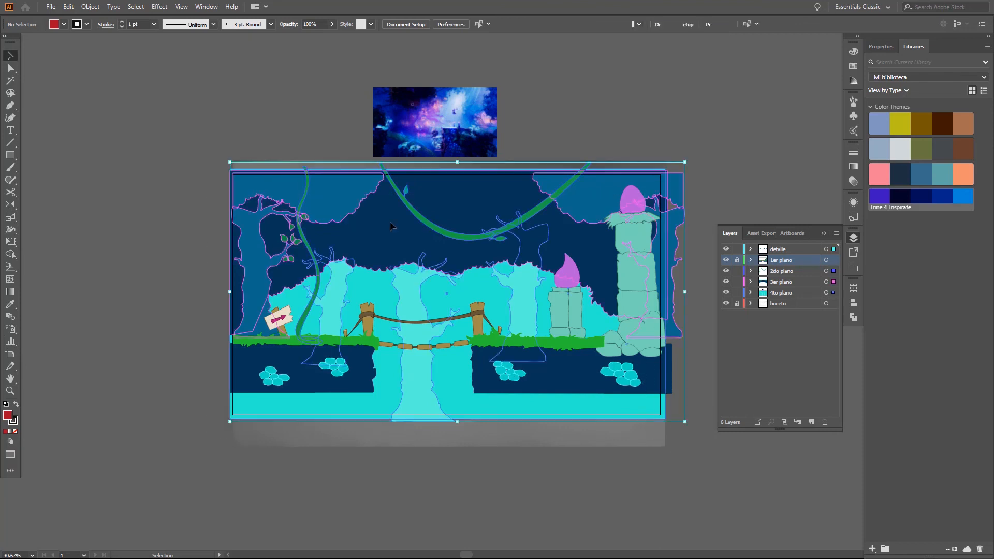
Step: Recolor the selected planes with linked colors to olive greens, base color at hue 61.79° and saturation 38.35%, and apply
{"action": "left_click", "coordinate": [386, 26]}
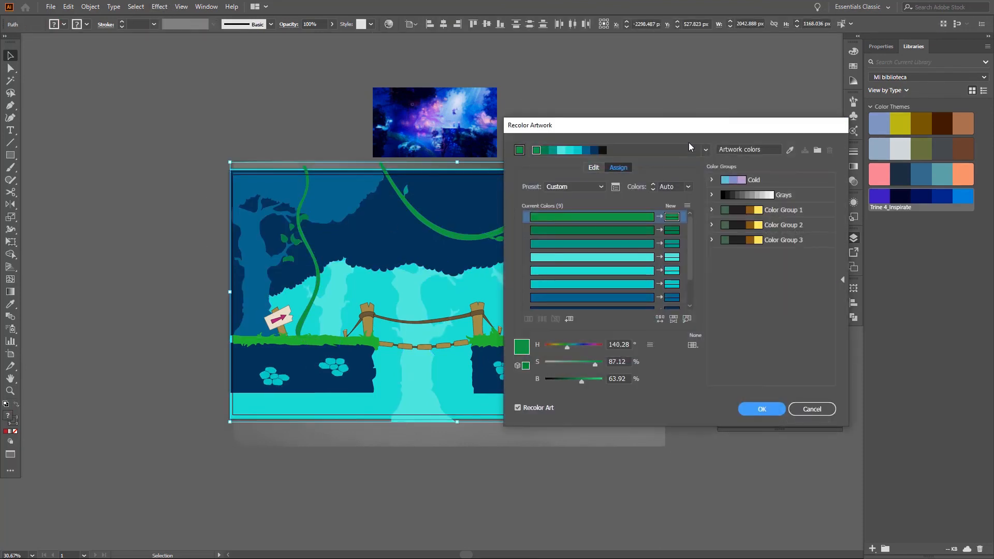
{"action": "left_click", "coordinate": [593, 168]}
{"action": "left_click", "coordinate": [687, 319]}
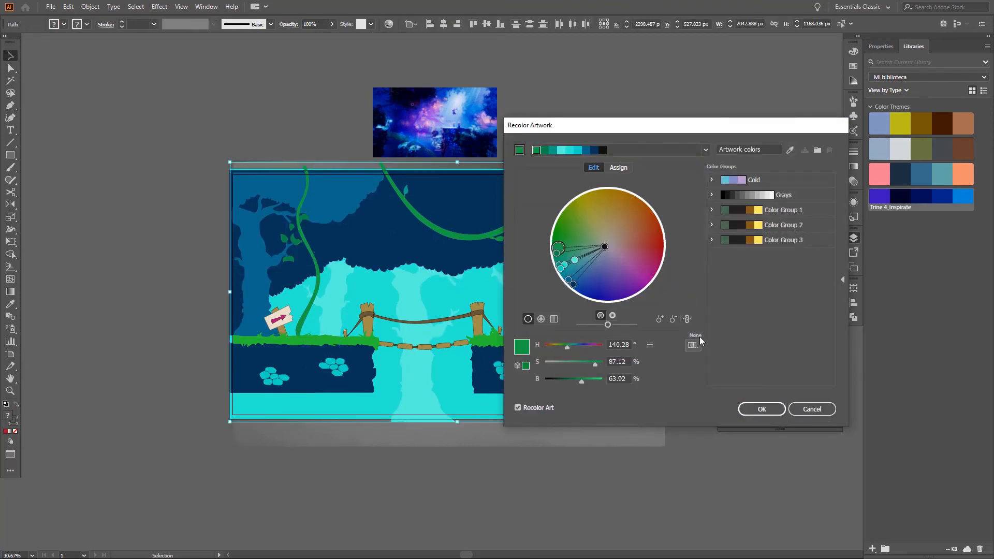
{"action": "left_click_drag", "start_coordinate": [565, 244], "coordinate": [598, 229]}
{"action": "left_click_drag", "start_coordinate": [579, 129], "coordinate": [765, 139]}
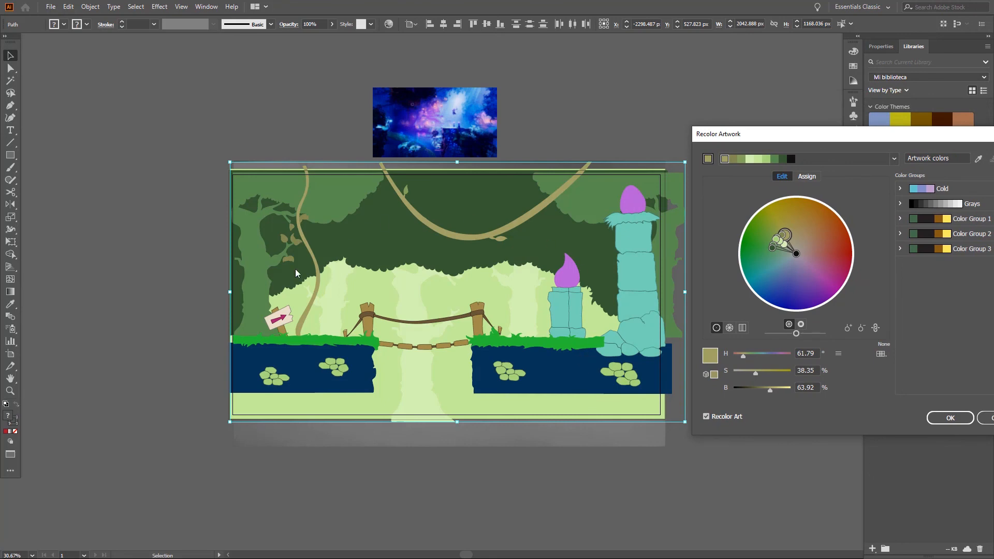
{"action": "left_click_drag", "start_coordinate": [772, 140], "coordinate": [359, 150]}
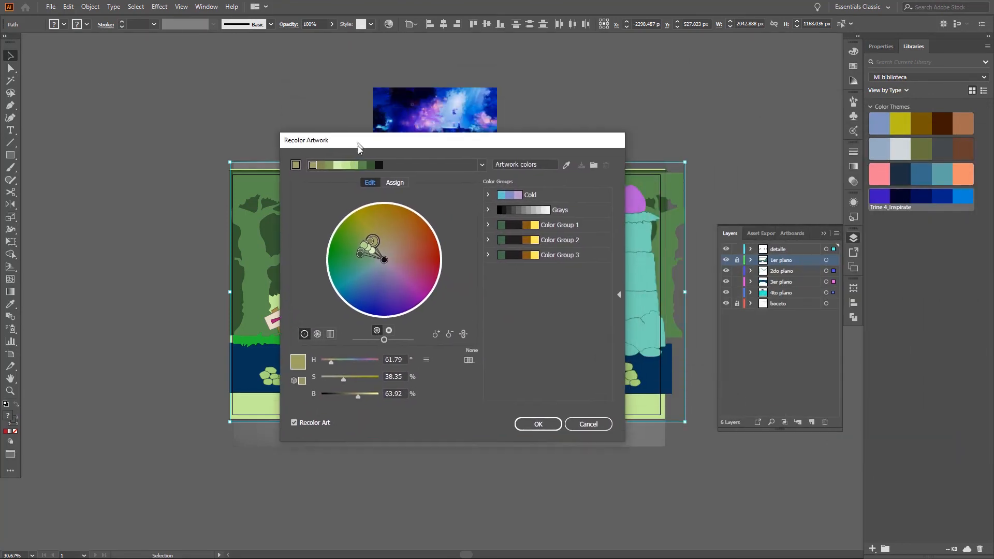
{"action": "left_click", "coordinate": [537, 428]}
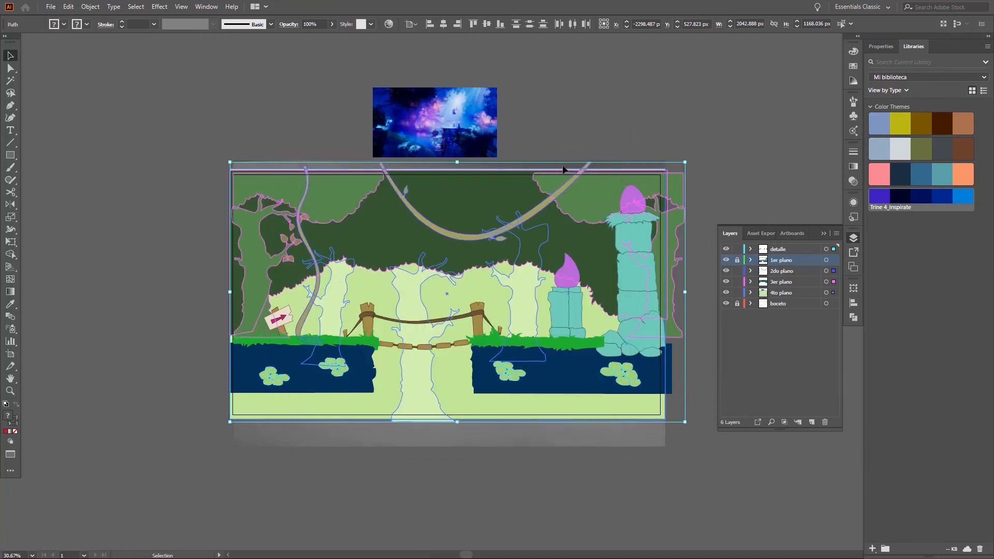